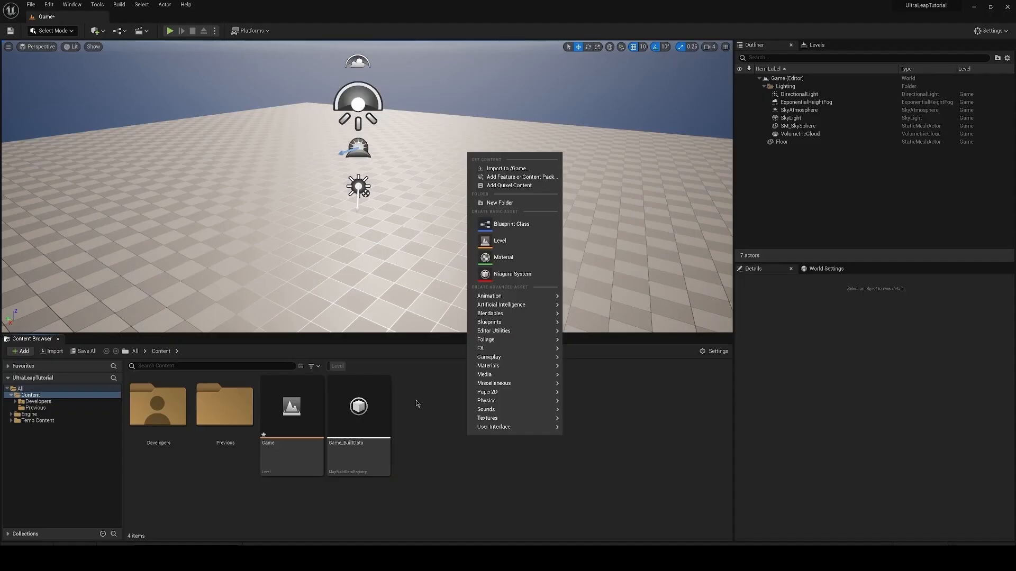
Step: Open the parent class picker for a new Blueprint class, browse all available classes including the Actor subclasses, and cancel it
left_click(443, 452)
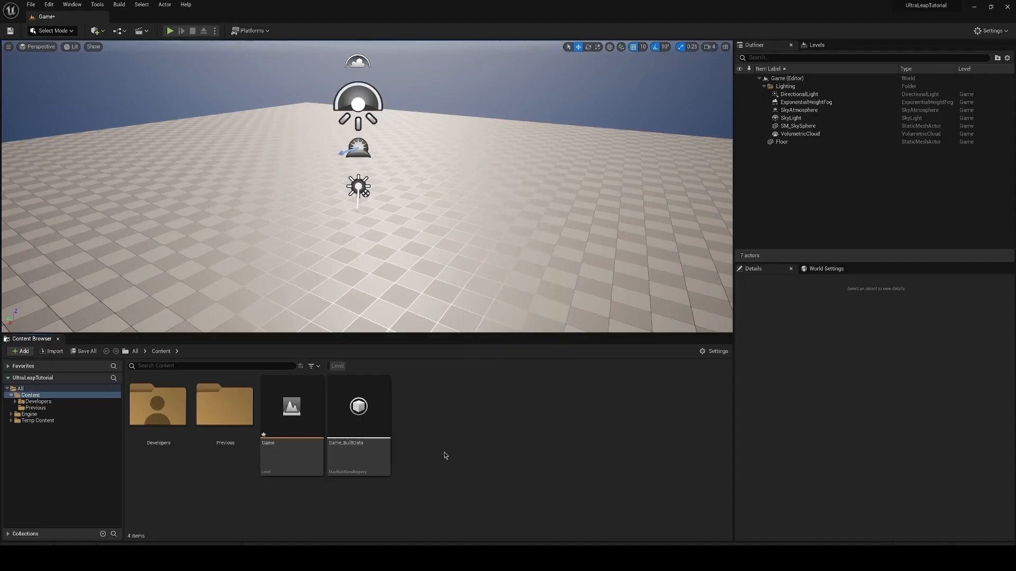
right_click(544, 449)
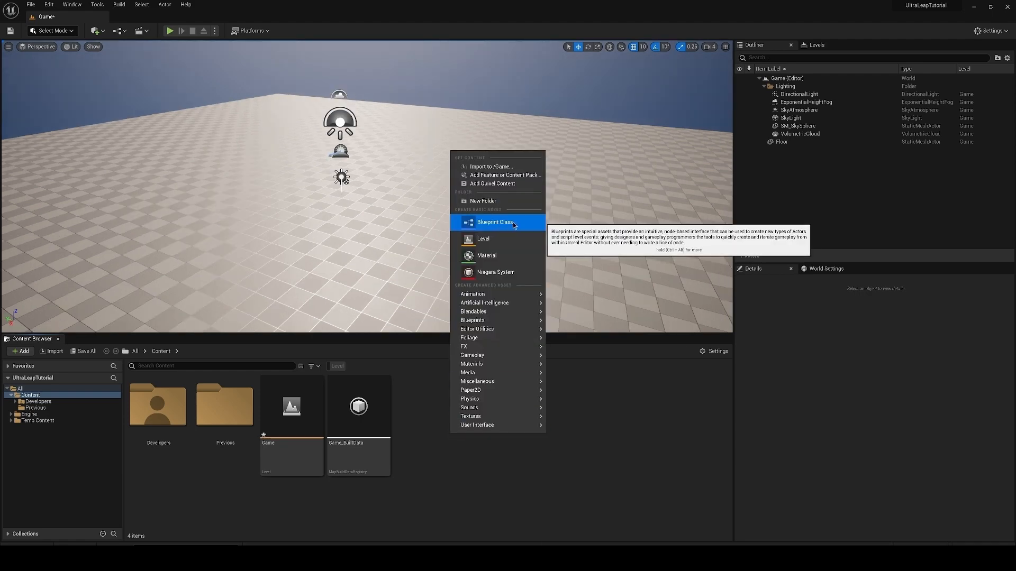
left_click(513, 225)
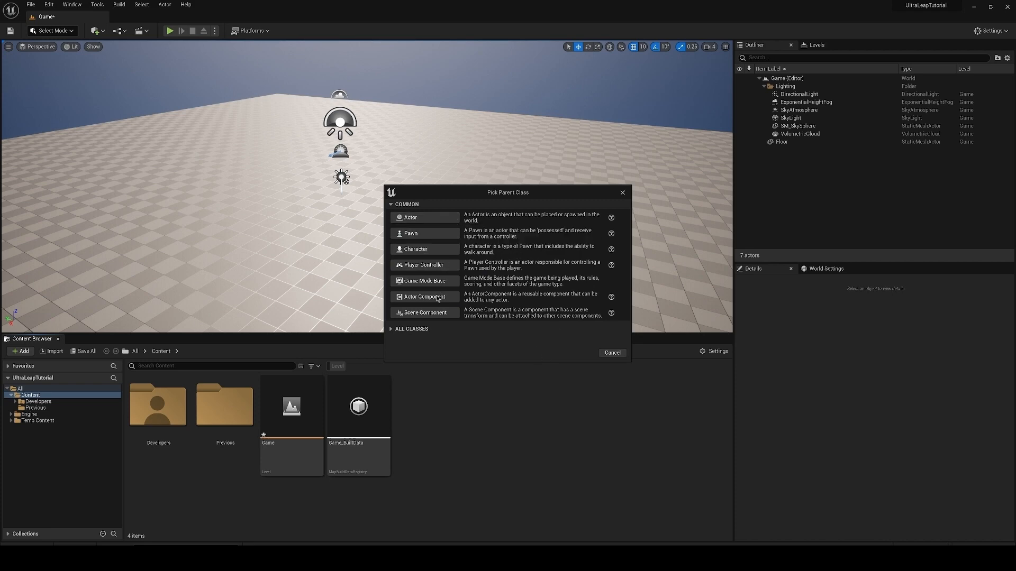
left_click(414, 330)
scroll(507, 390, "down", 2)
scroll(507, 390, "up", 3)
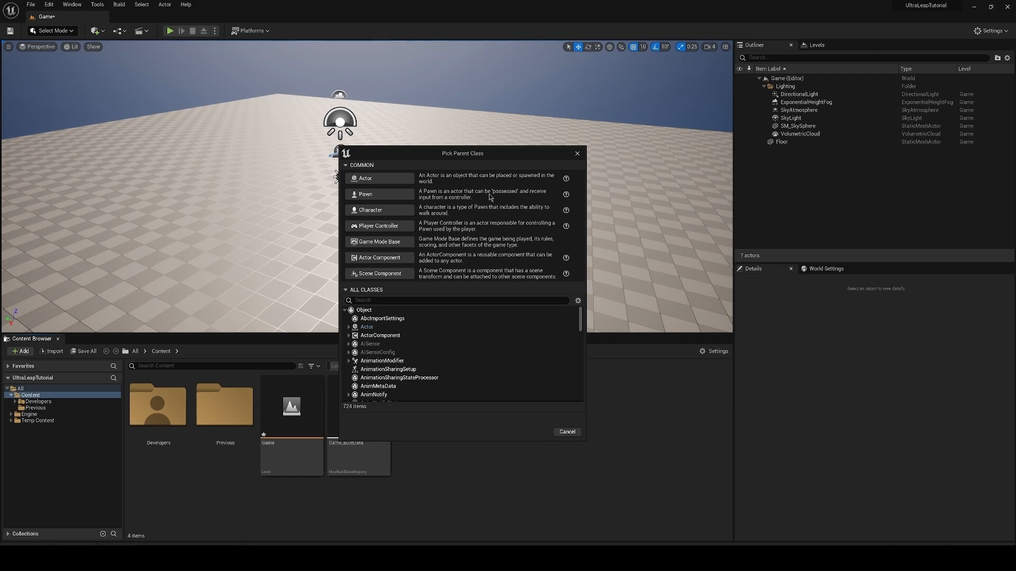
left_click(455, 312)
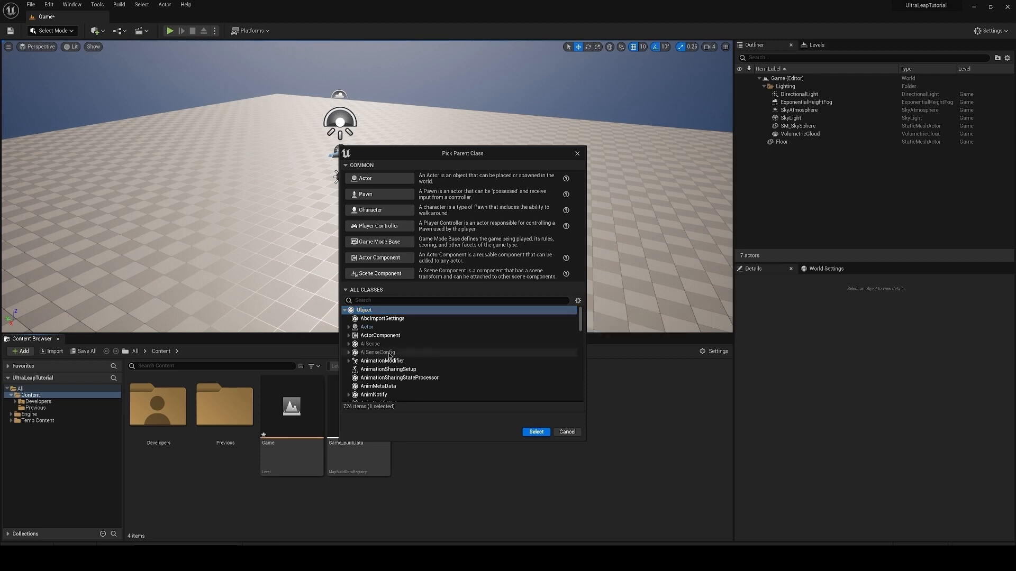
left_click(349, 327)
scroll(349, 330, "down", 10)
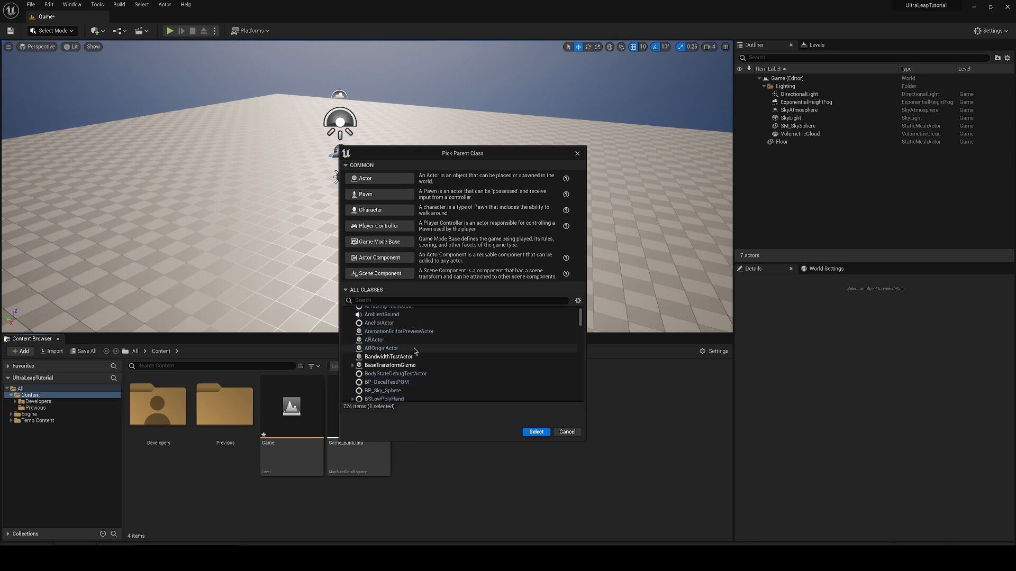
scroll(391, 352, "up", 6)
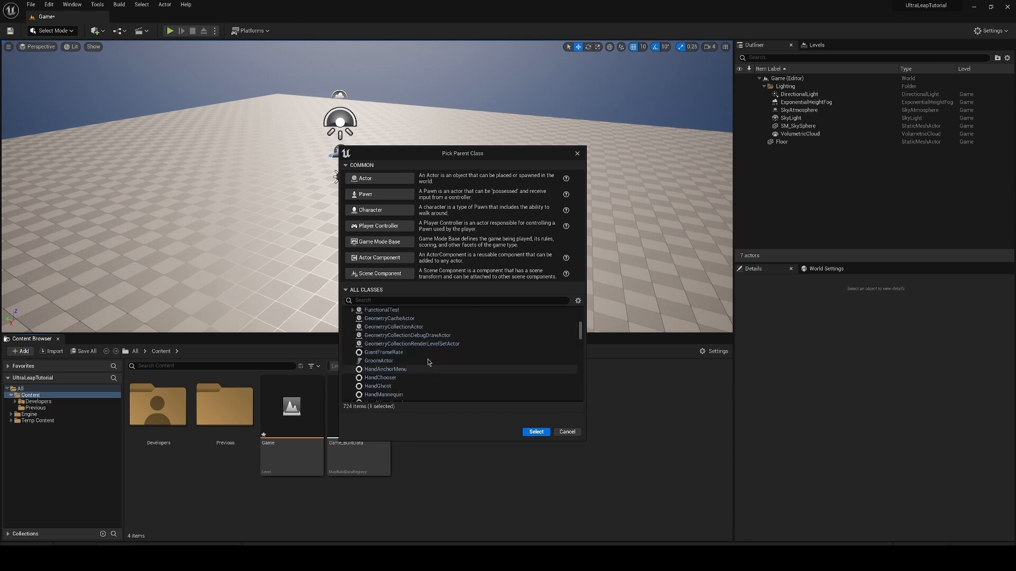
left_click(567, 433)
Step: Browse the full list of actor classes that can be placed in the level
left_click(99, 32)
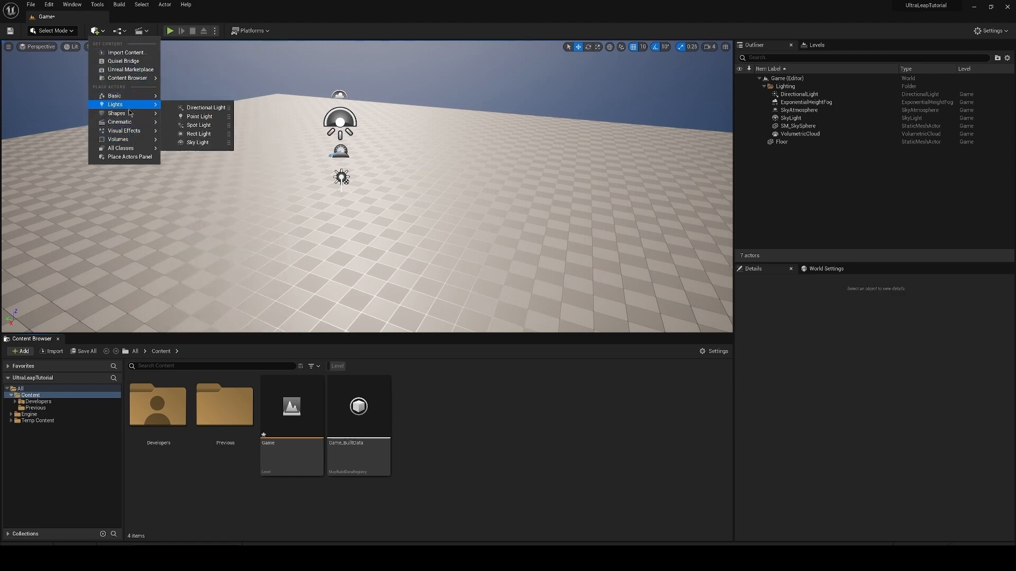
mouse_move(127, 149)
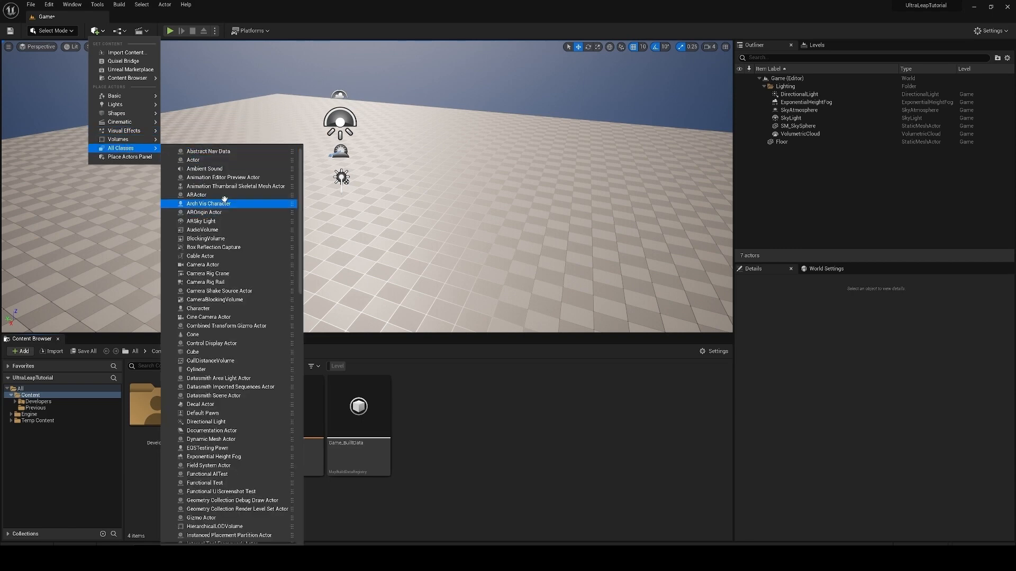
scroll(228, 200, "down", 10)
scroll(244, 382, "down", 12)
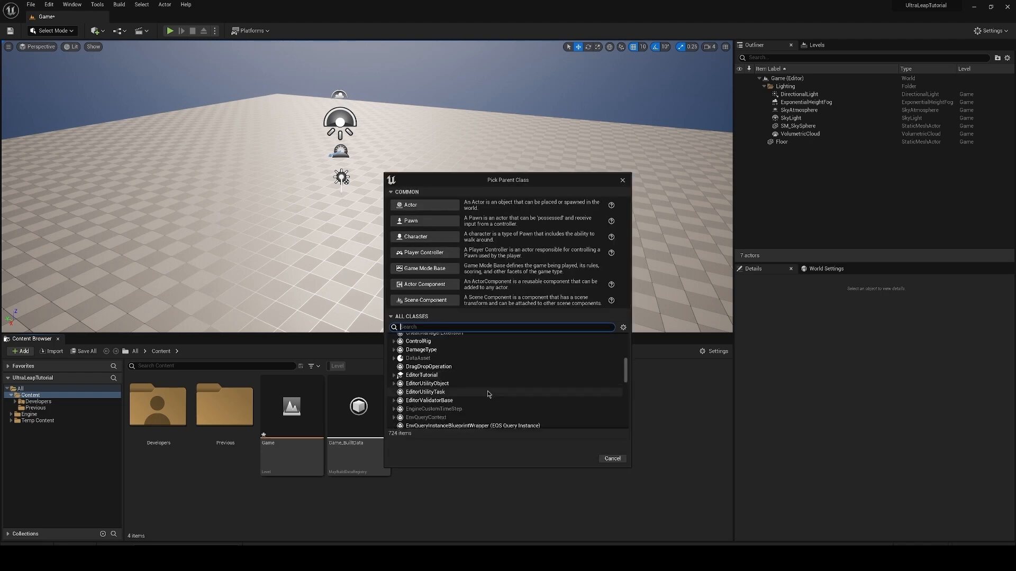
scroll(487, 392, "down", 5)
scroll(473, 390, "up", 3)
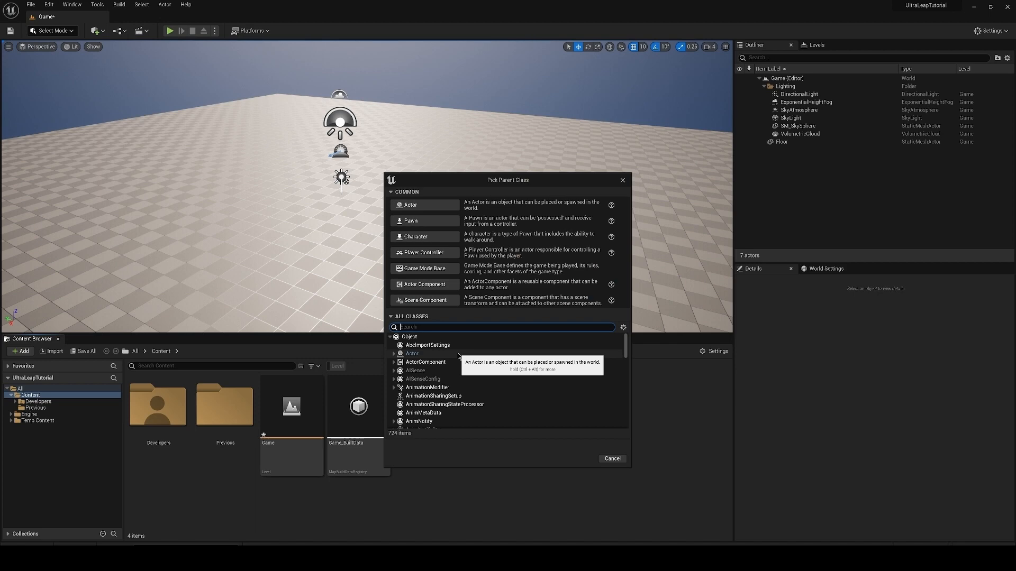
Step: Create a Blueprint class in the Content folder with Actor as its parent and name it BP_MyBlueprint
left_click(455, 355)
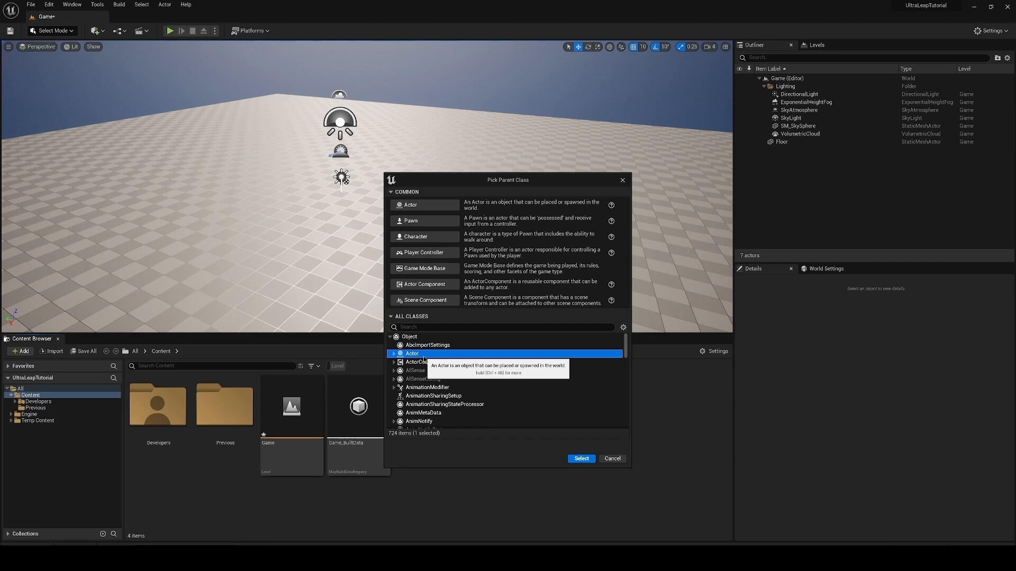
left_click_drag(507, 181, 466, 144)
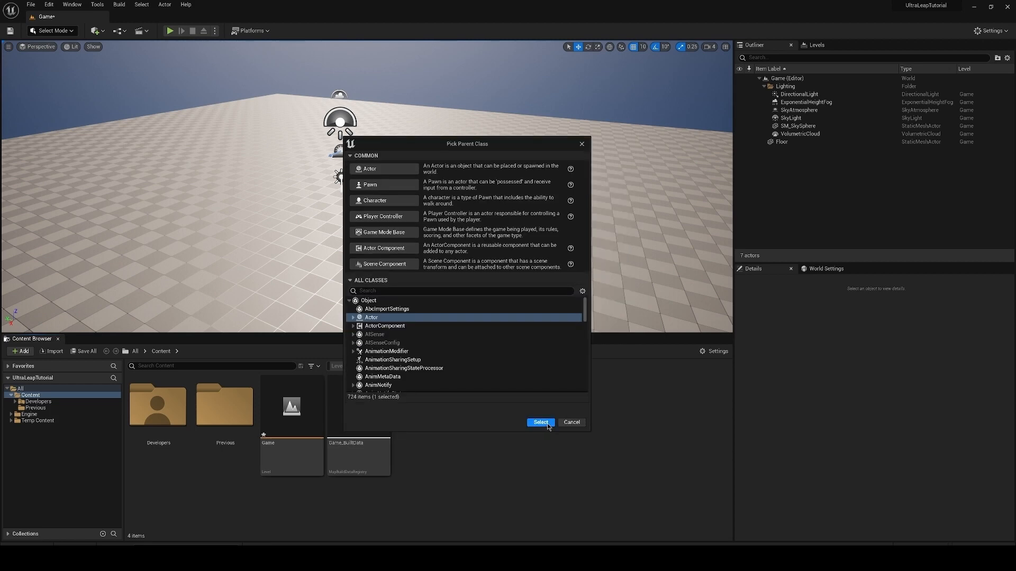
left_click(540, 423)
key("BackSpace")
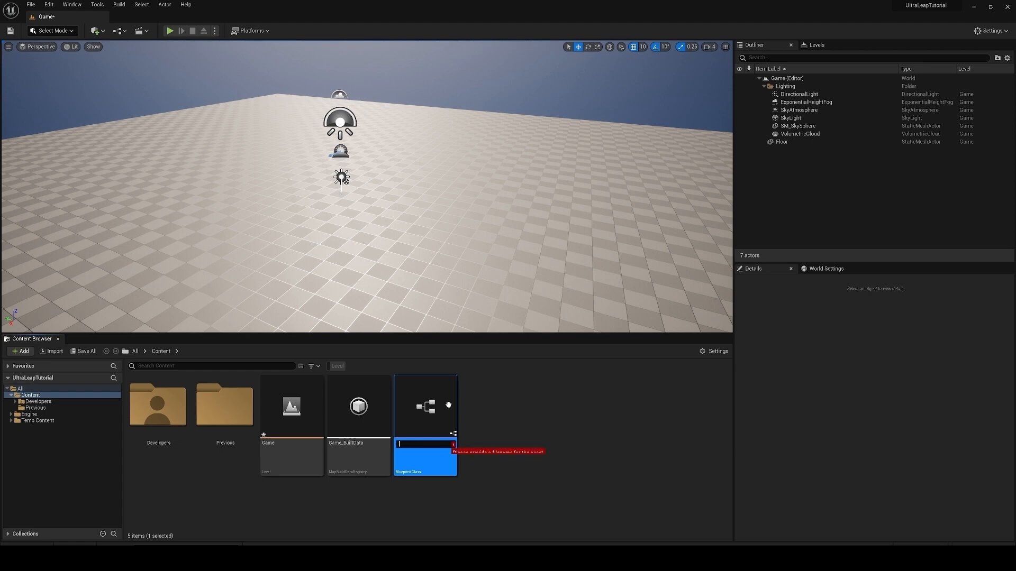
type("B")
key("BackSpace")
key("BackSpace")
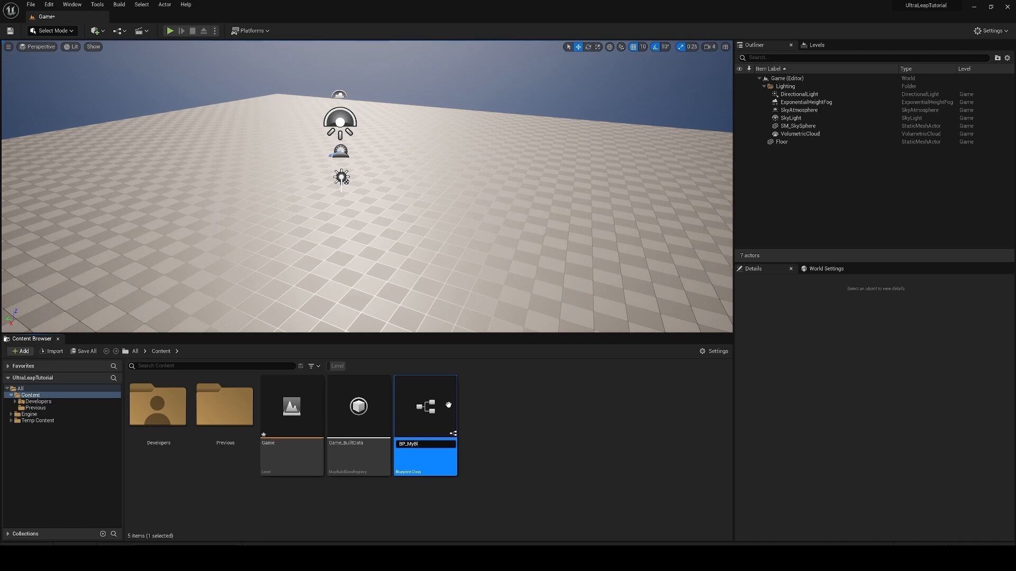
type("ueprint")
key("Return")
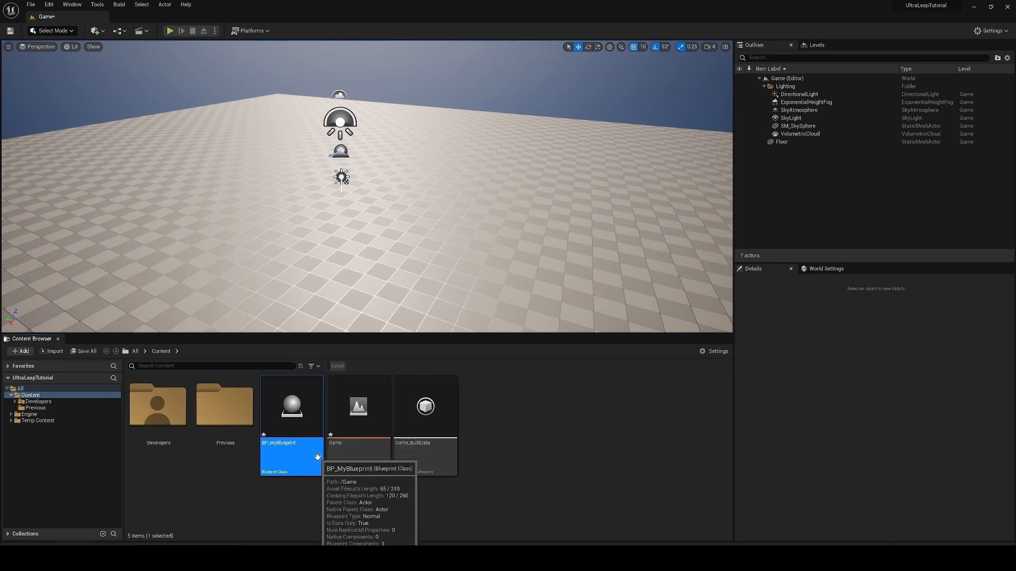
Step: Open BP_MyBlueprint for editing in a maximized window and select its DefaultSceneRoot component
double_click(317, 457)
double_click(544, 80)
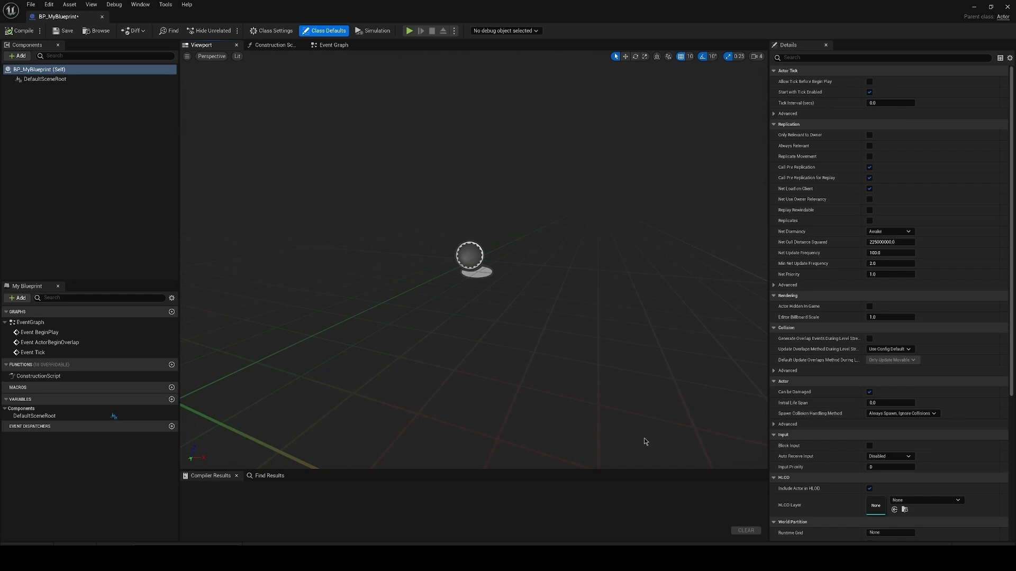
left_click(53, 79)
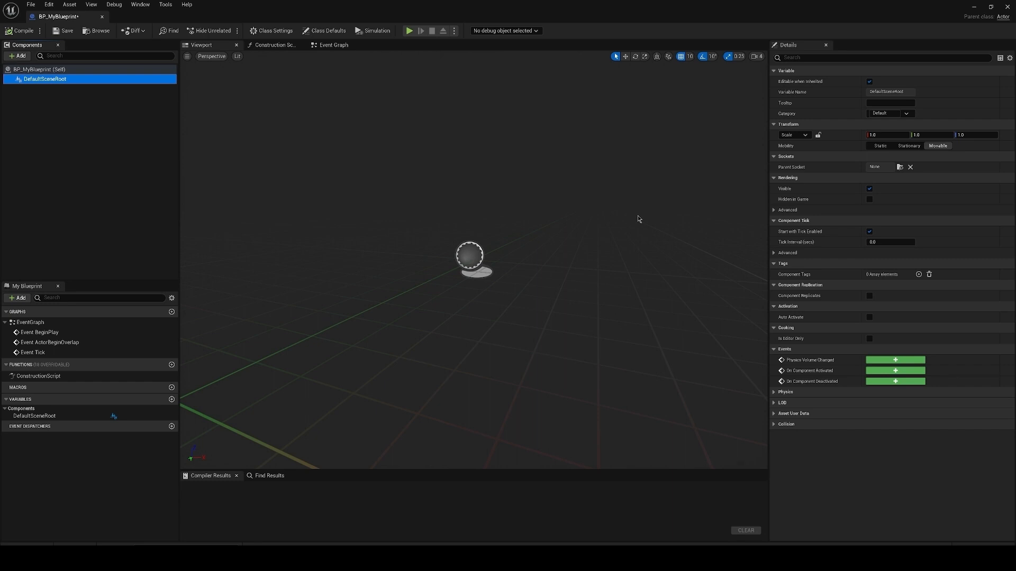
left_click(491, 254)
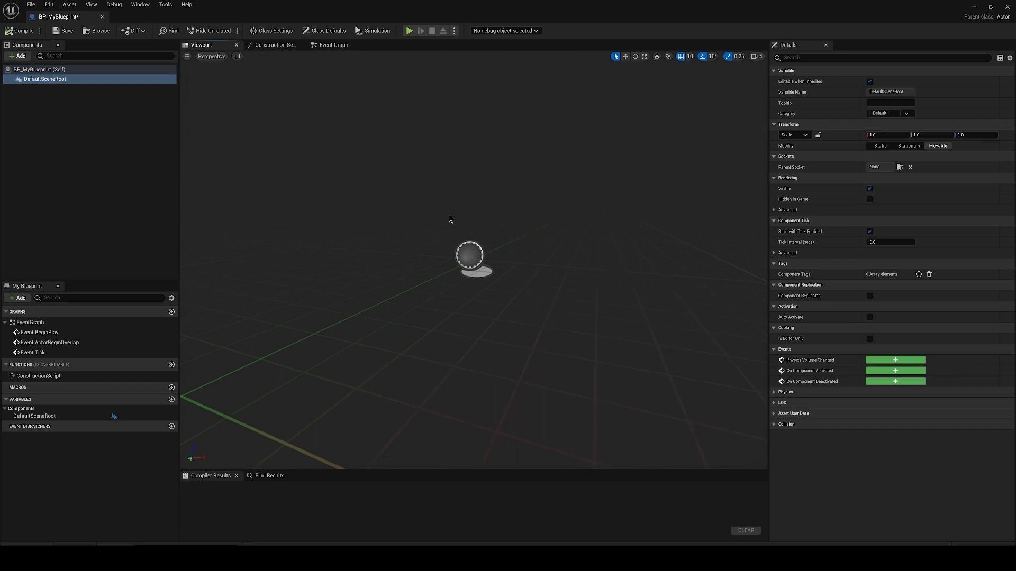
Step: Add a Static Mesh component under DefaultSceneRoot and assign the Cube mesh to it
left_click(9, 56)
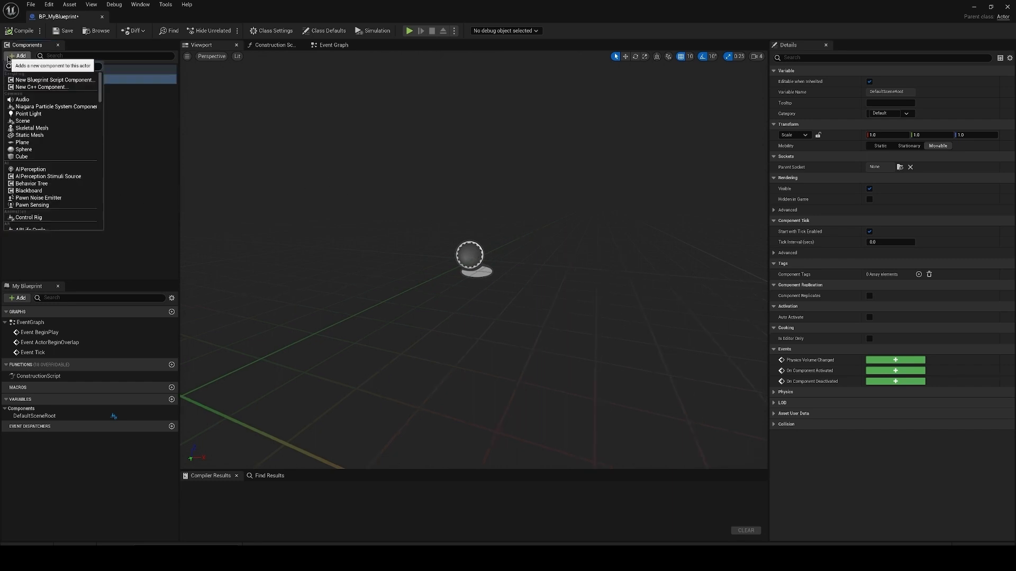
left_click(59, 137)
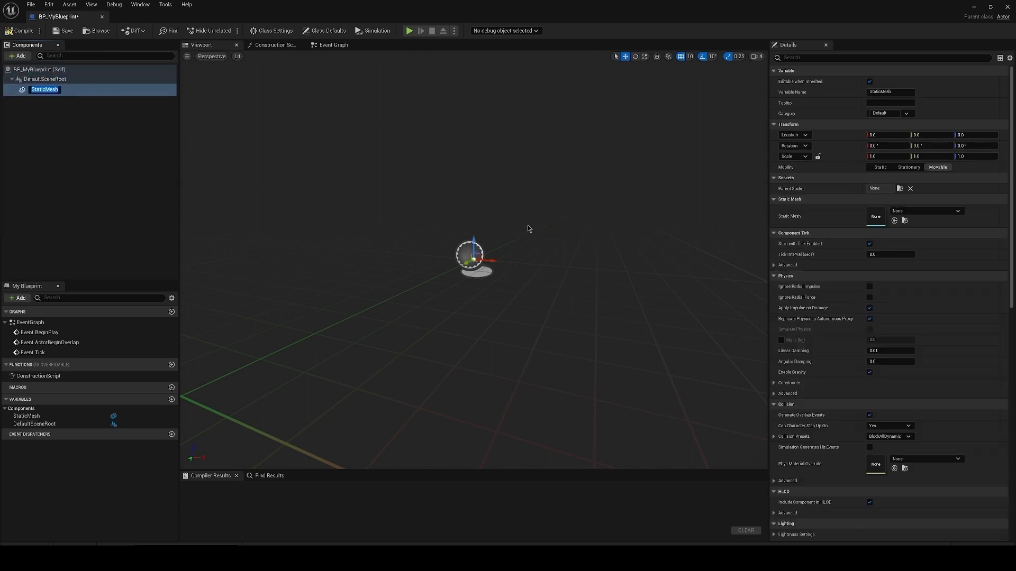
left_click(904, 213)
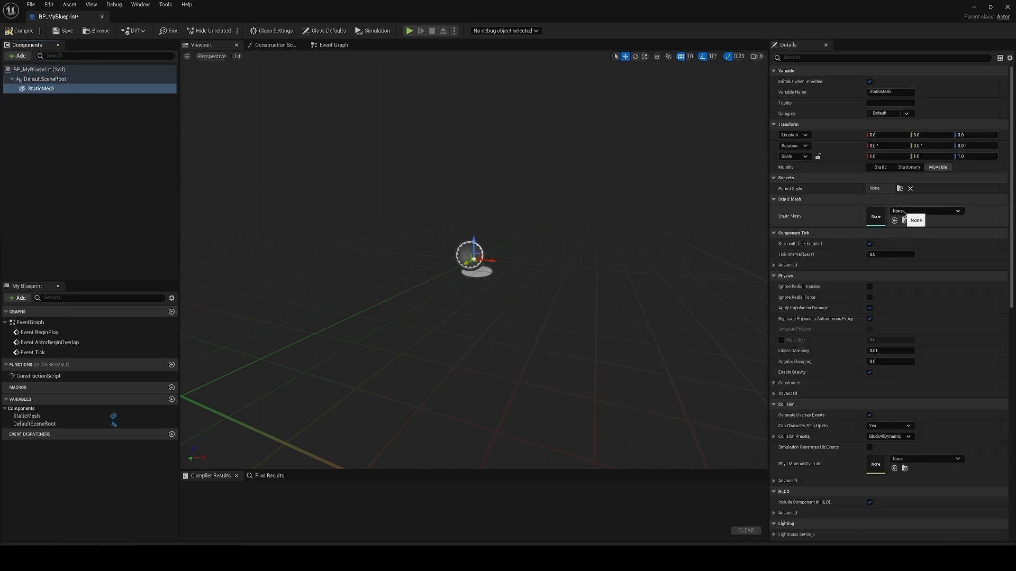
left_click(959, 211)
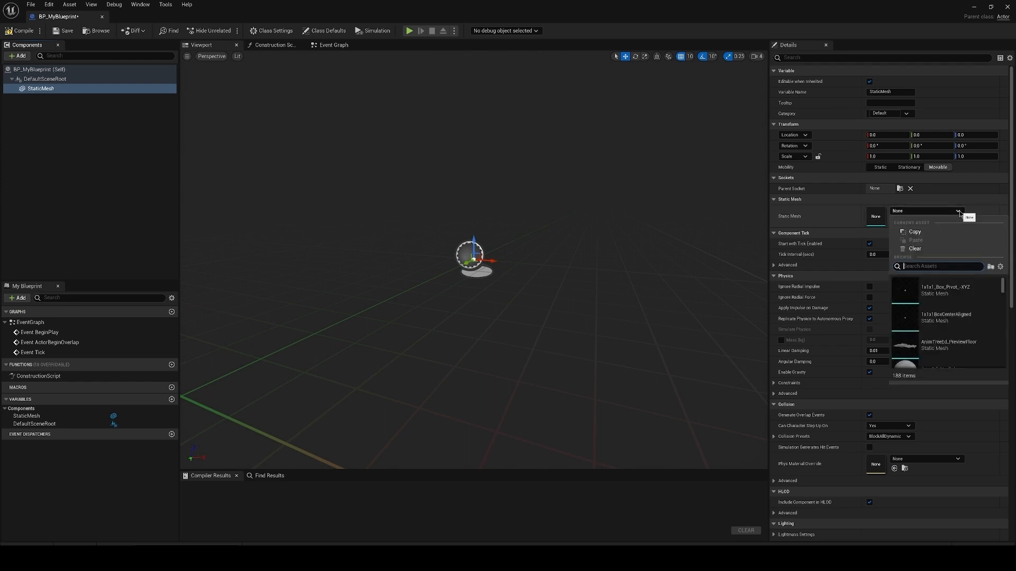
type("cube")
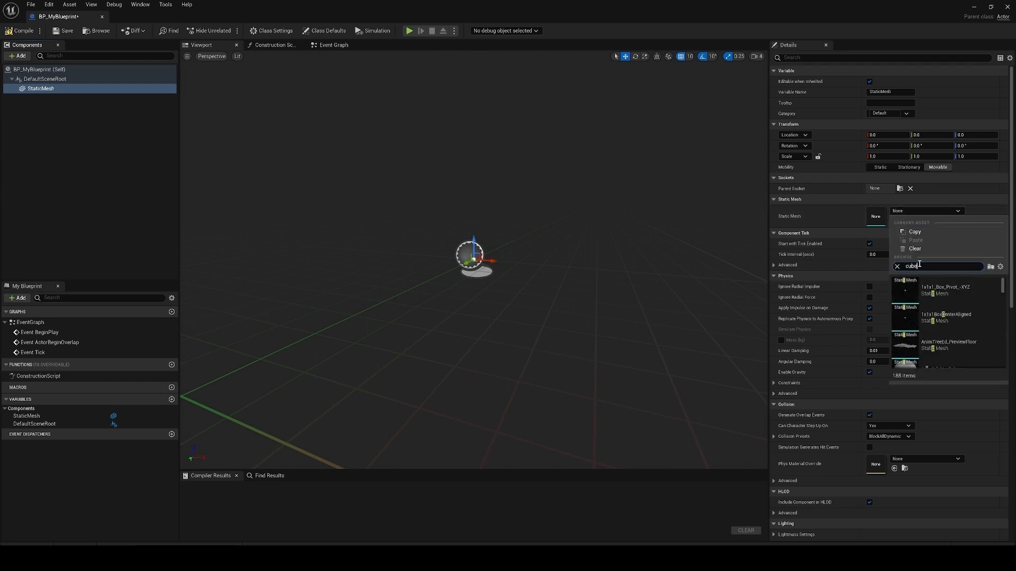
scroll(958, 313, "down", 1)
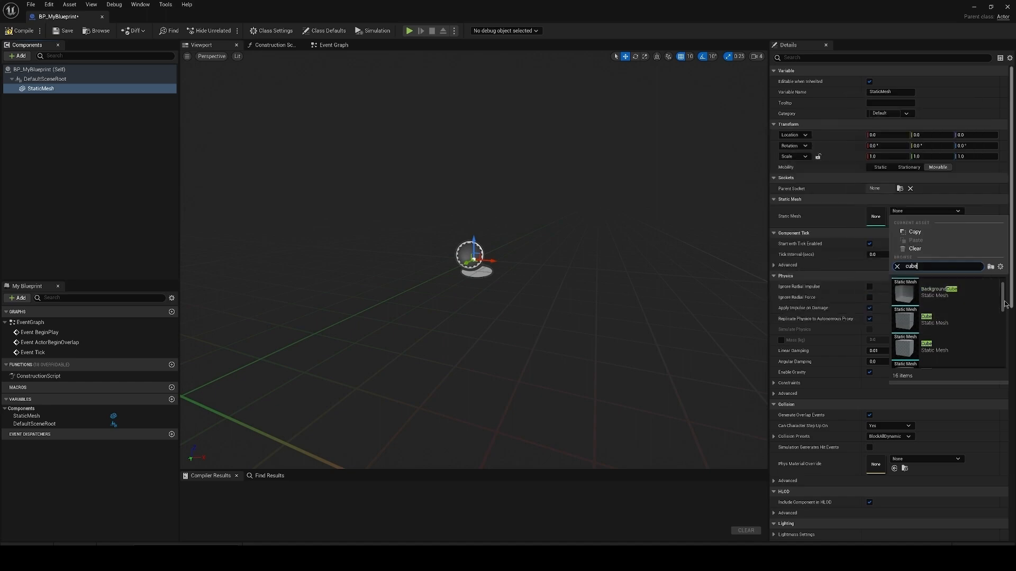
left_click(936, 320)
mouse_move(522, 183)
right_mouse_down()
mouse_move(509, 204)
mouse_move(521, 187)
mouse_move(530, 191)
right_mouse_up()
key("s")
key("w")
key("f")
right_click_drag(640, 185, 645, 224)
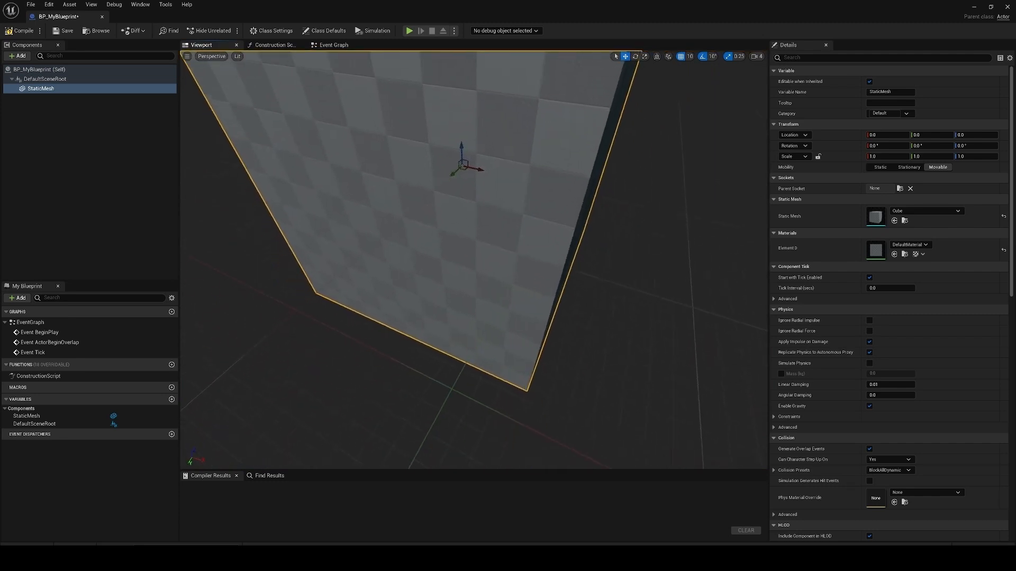
Step: Delete the StaticMesh component and add a ready-made Cube component under DefaultSceneRoot instead
left_click(53, 89)
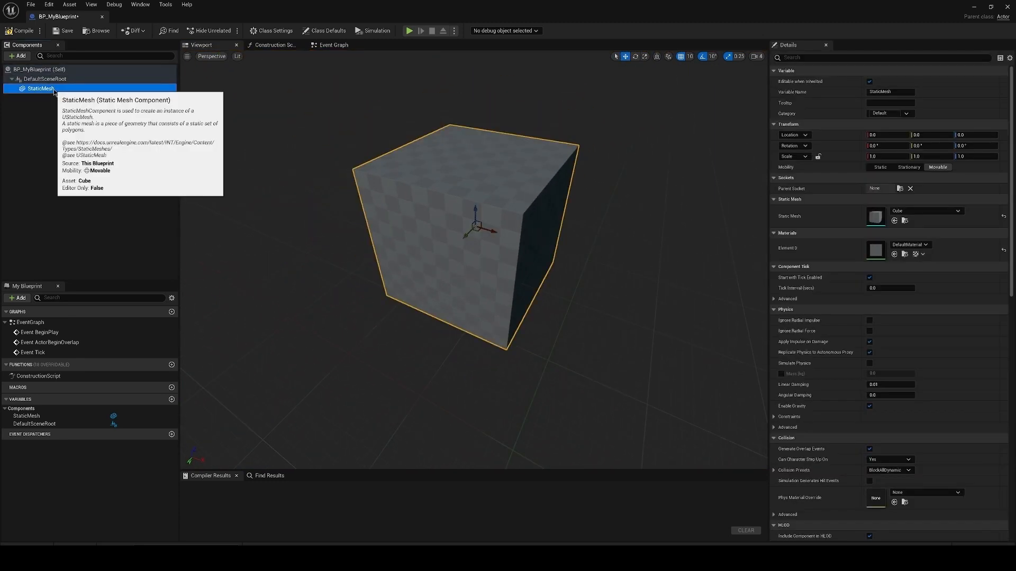
key("Delete")
left_click(21, 56)
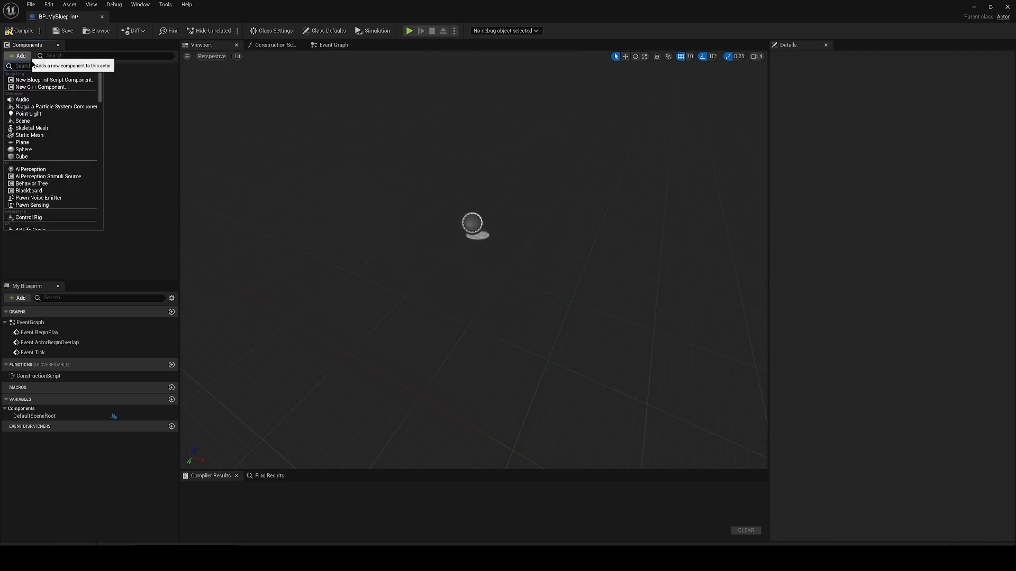
left_click(21, 156)
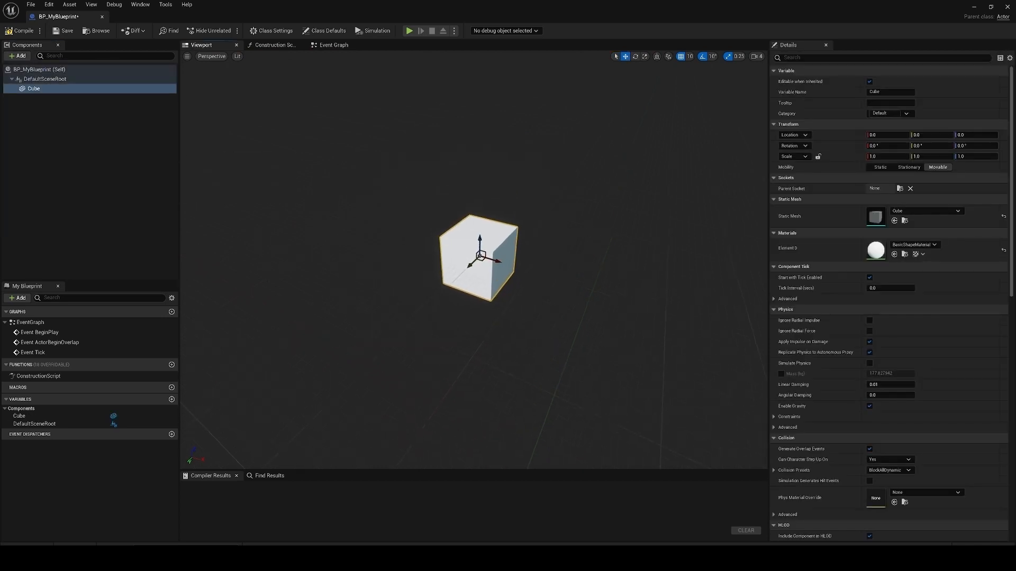
Step: Examine the Blueprint's Construction Script and the default event nodes in its Event Graph
left_click(273, 45)
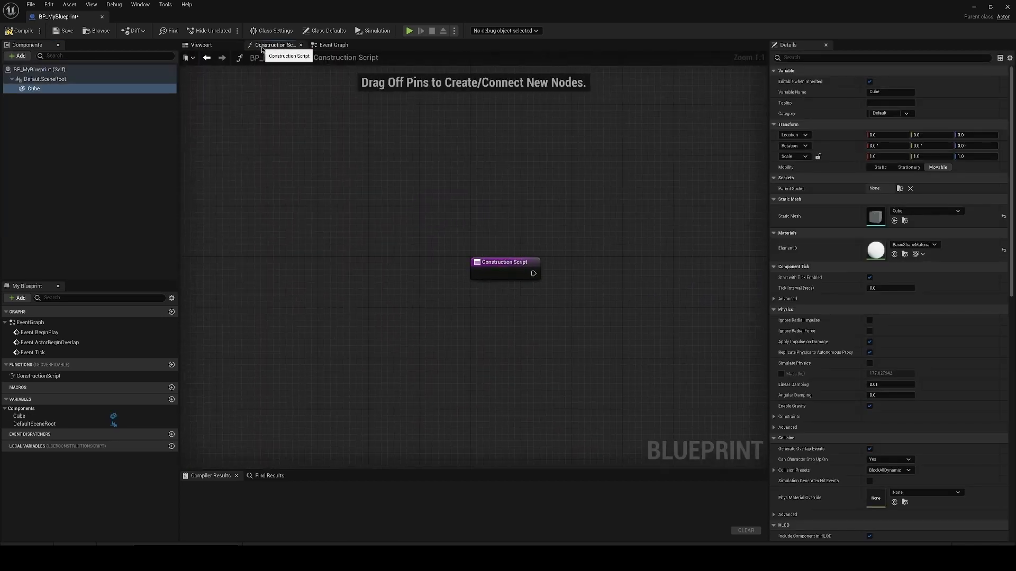
left_click(339, 45)
left_click(274, 45)
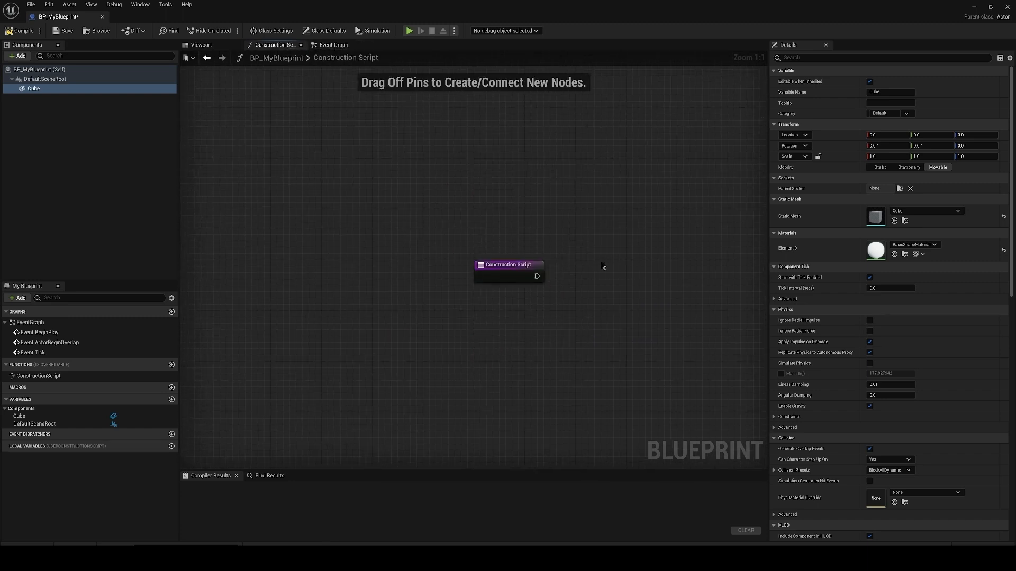
right_click_drag(626, 268, 452, 254)
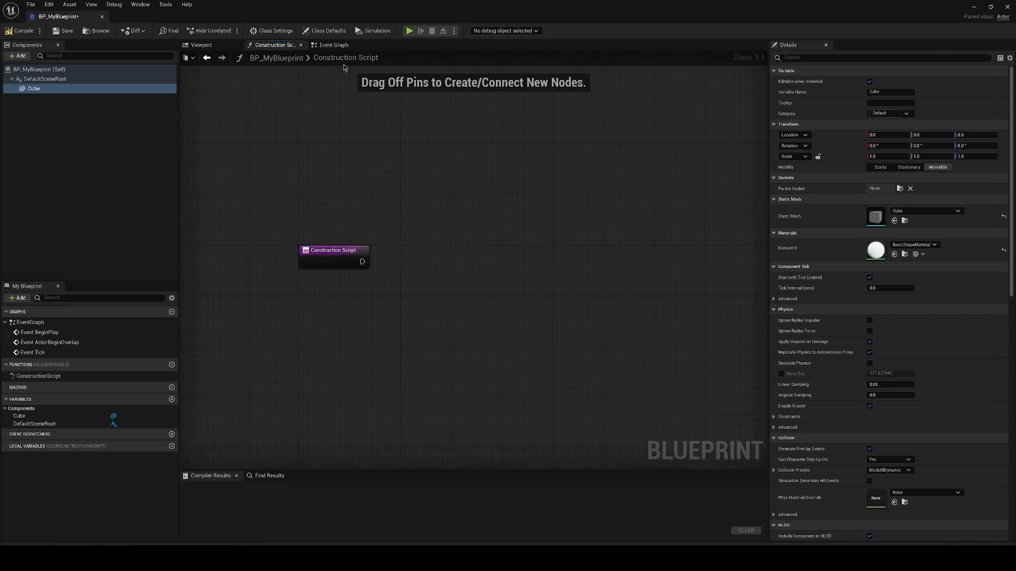
left_click(340, 46)
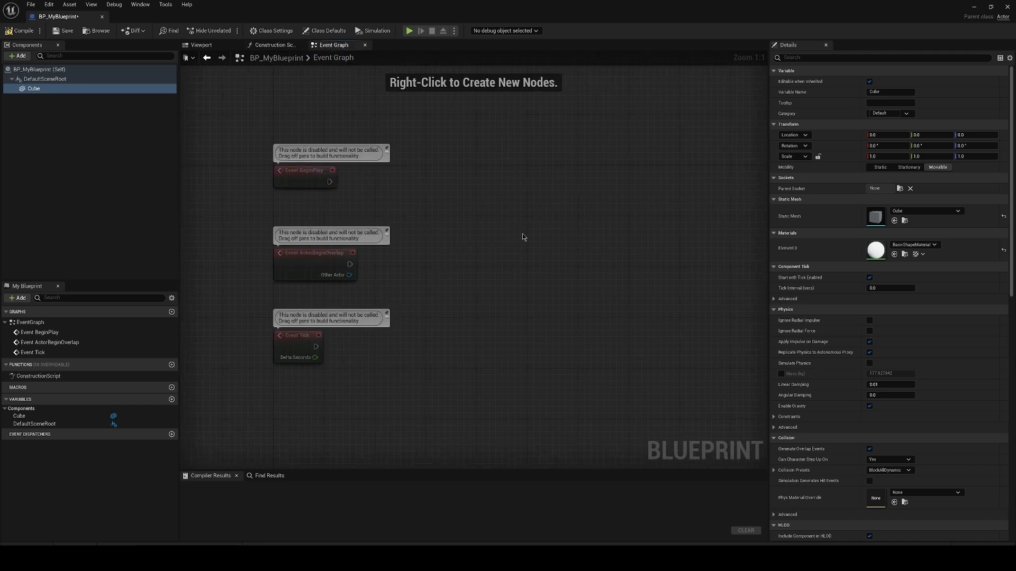
left_click(568, 167)
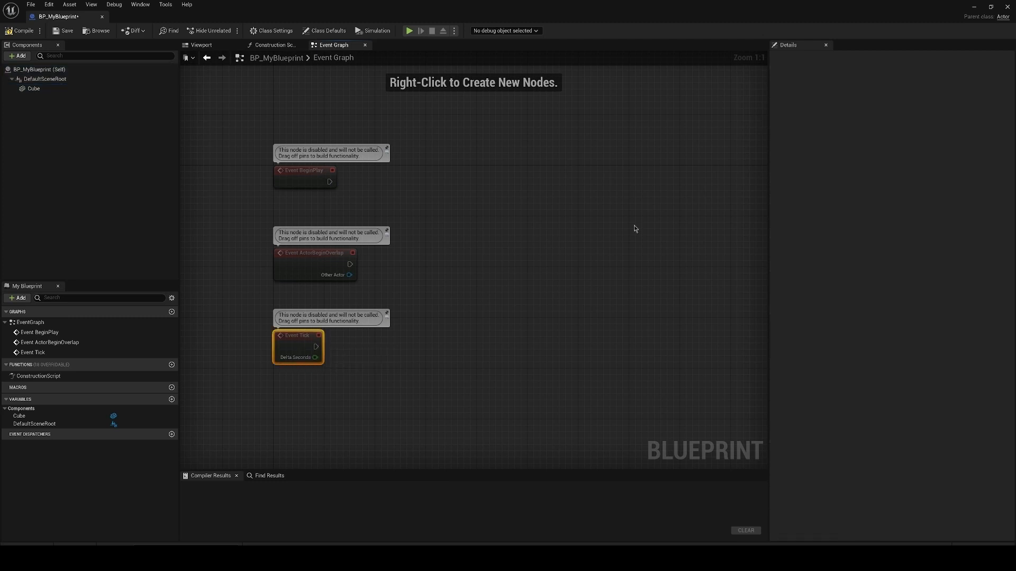
left_click_drag(762, 460, 241, 79)
right_click_drag(599, 223, 554, 221)
left_click(612, 342)
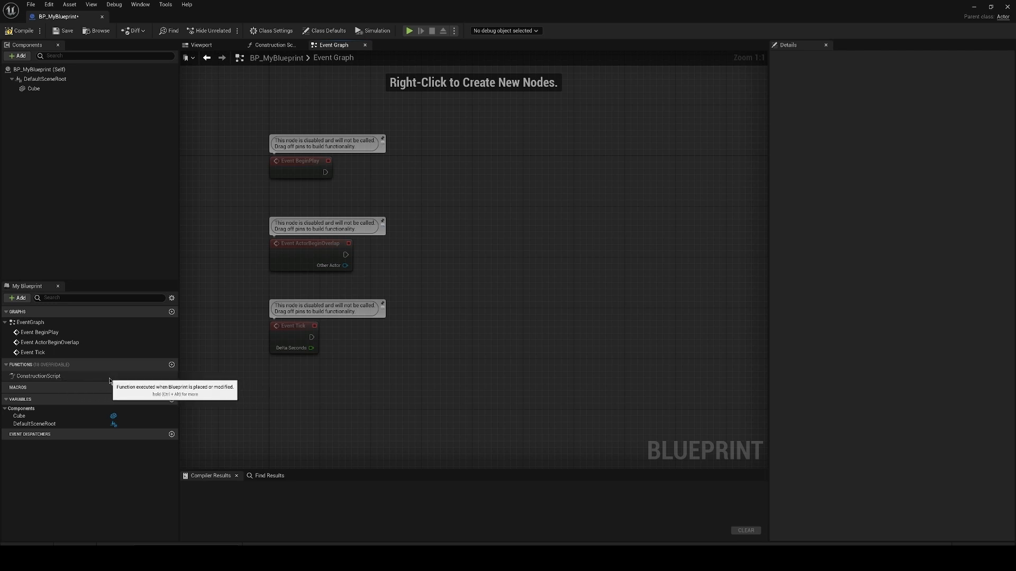
Step: Examine the Cube and DefaultSceneRoot component variables listed in the Blueprint
mouse_move(160, 371)
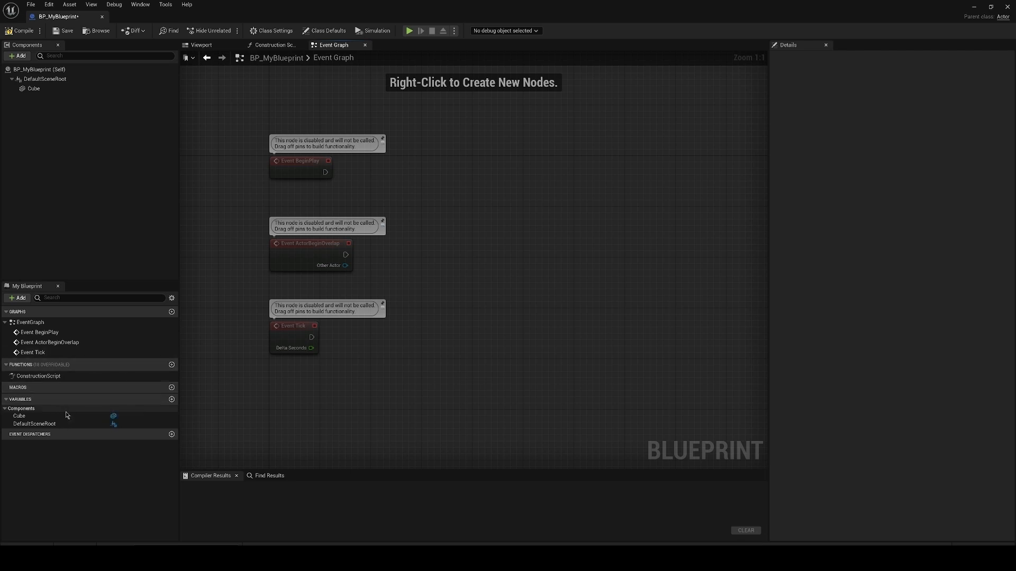
left_click(27, 411)
left_click(31, 416)
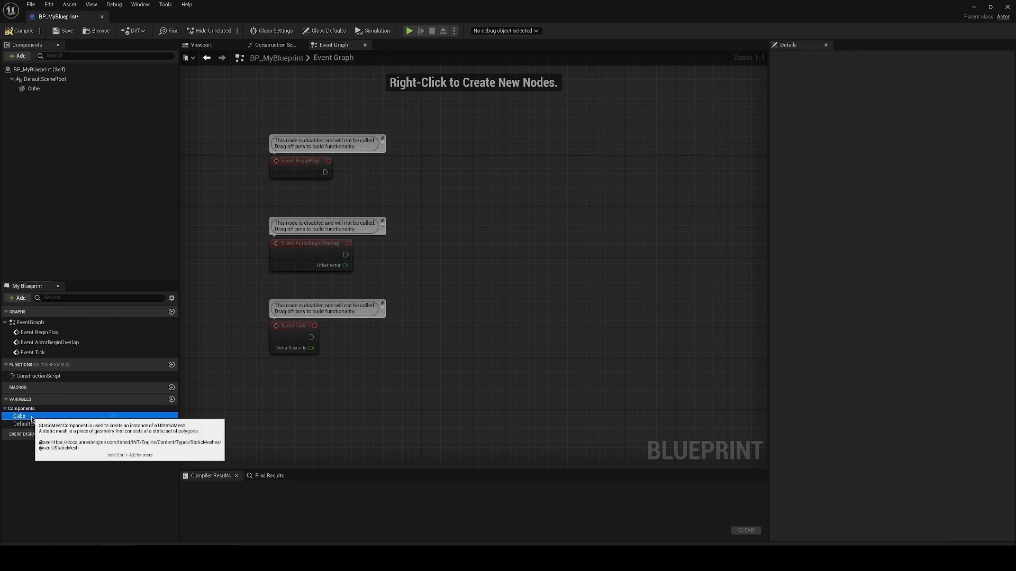
left_click(62, 425)
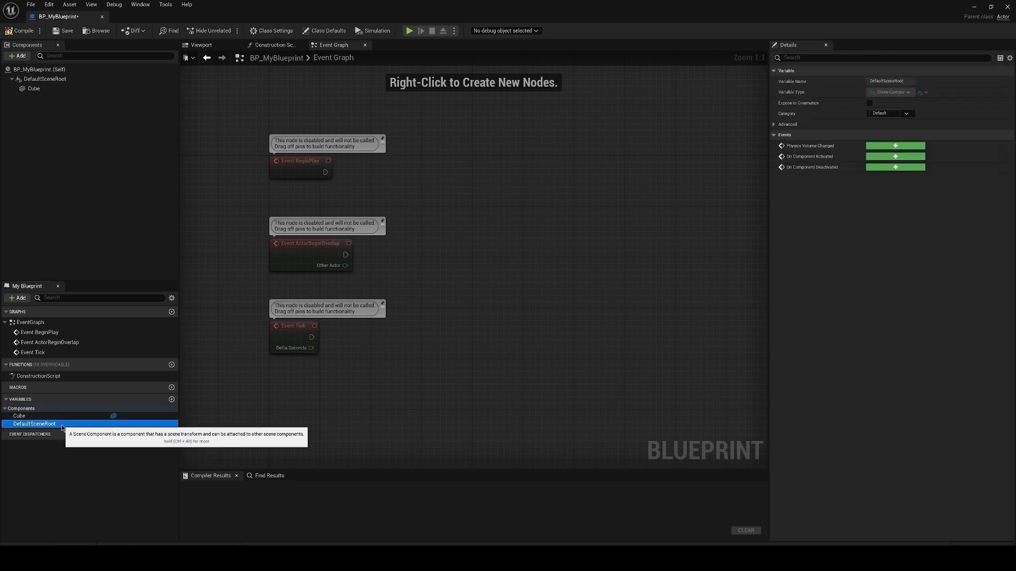
left_click(115, 460)
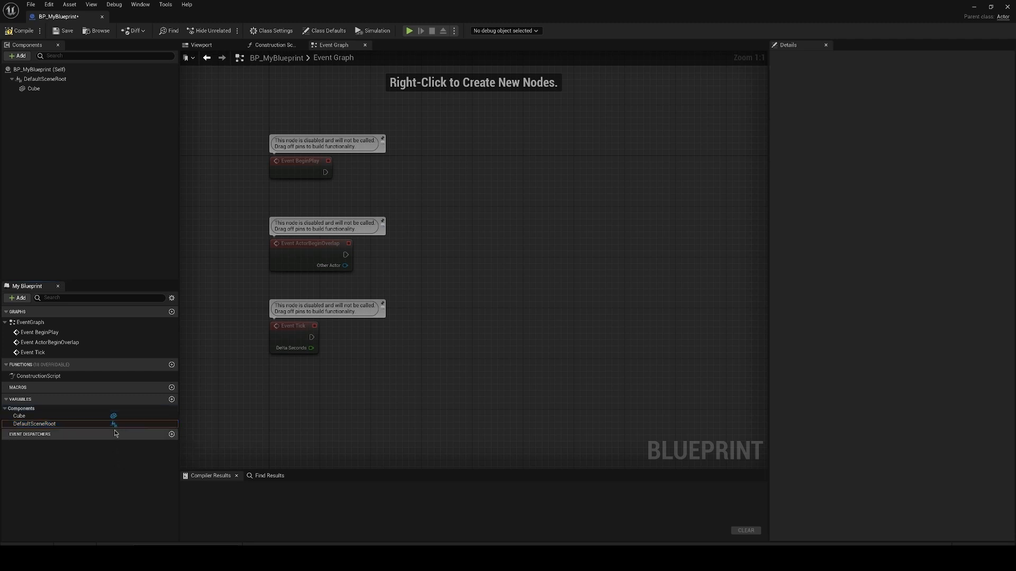
Step: Add a new variable to the Blueprint and name it MyVariable
left_click(171, 399)
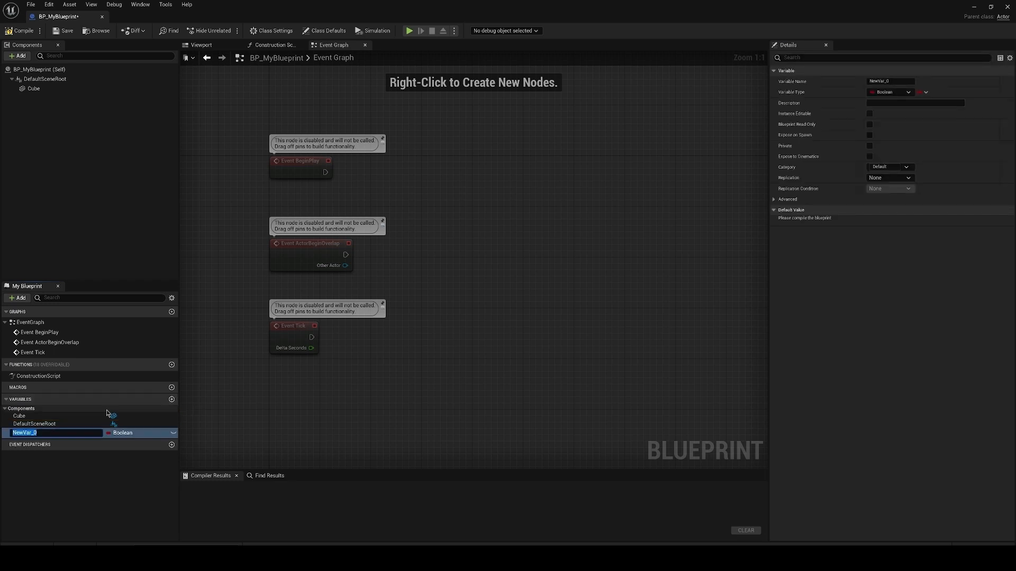
key("BackSpace")
type("MyVariav")
type("l")
key("BackSpace")
key("BackSpace")
type("ble")
key("Return")
Step: Examine the variable types and the single or array container options available for MyVariable
left_click(910, 83)
left_click(909, 93)
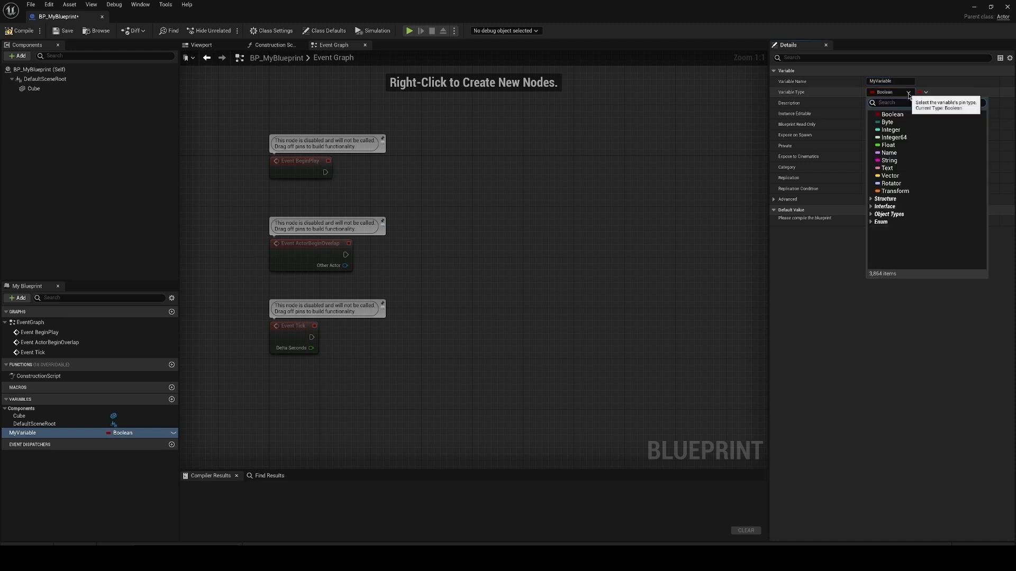
left_click(924, 93)
left_click(924, 93)
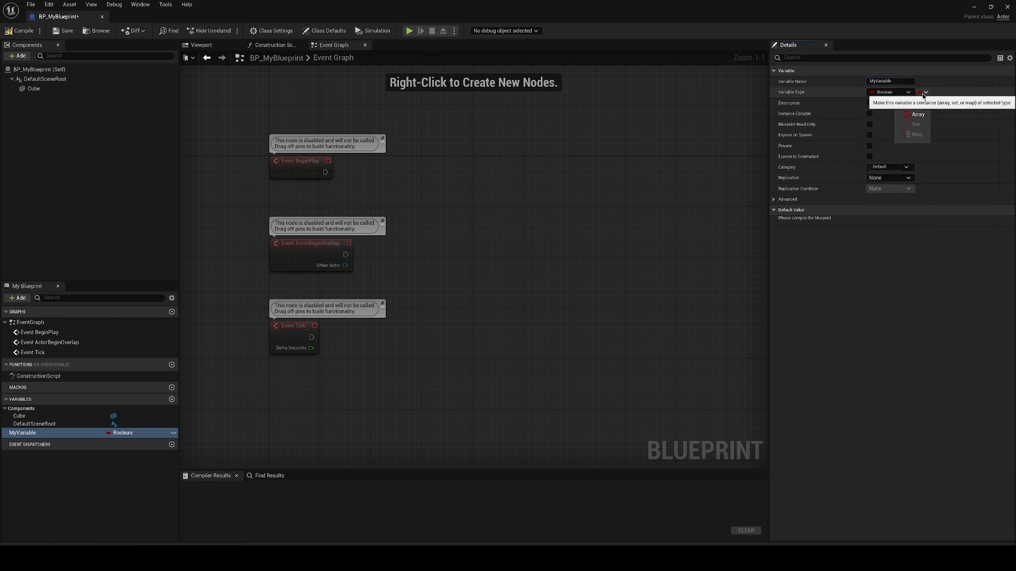
left_click(963, 88)
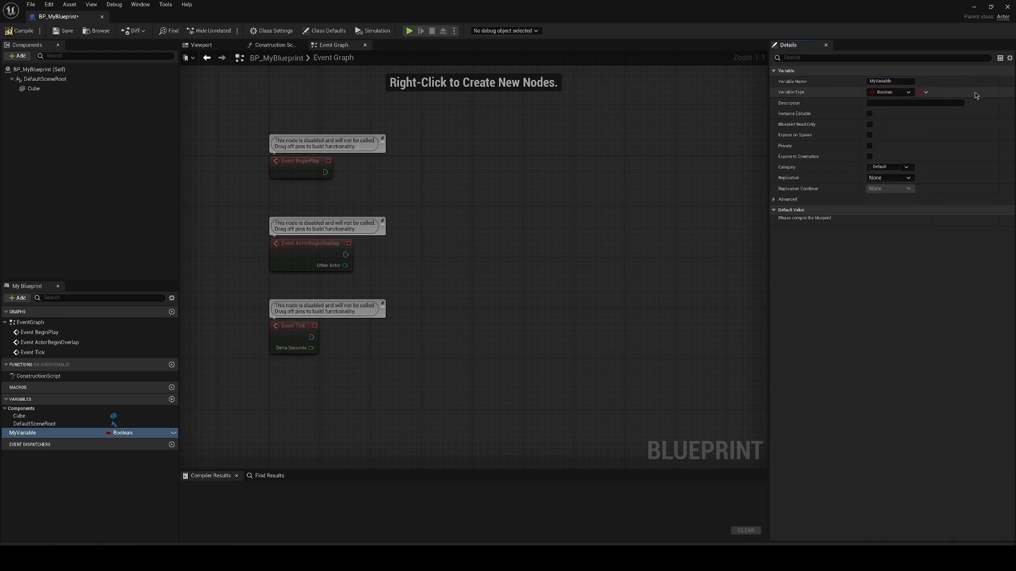
left_click(923, 93)
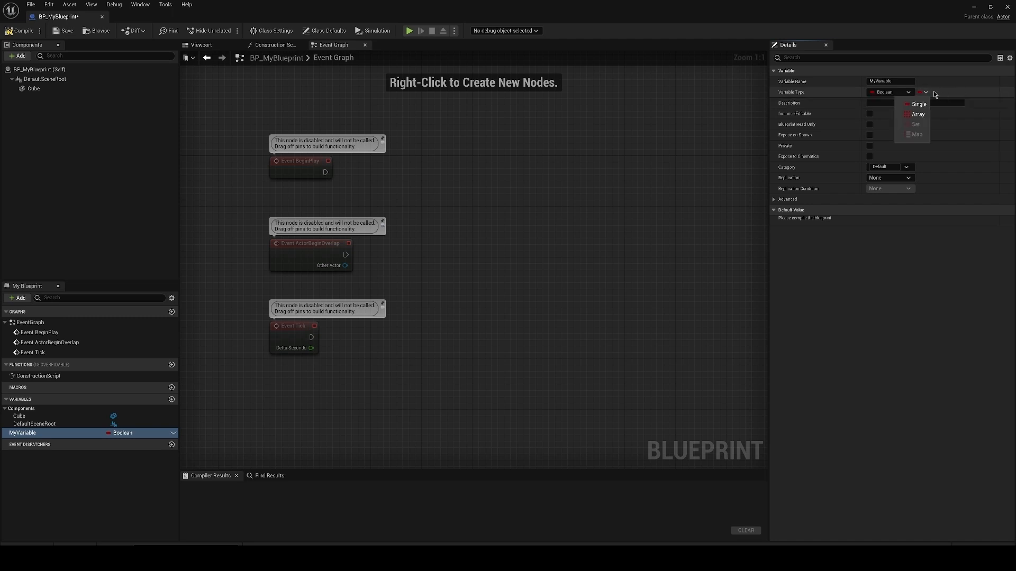
Step: Make MyVariable instance editable and exposed to cinematics, assign it to the category VariablesCategory, and compile the Blueprint
left_click(869, 114)
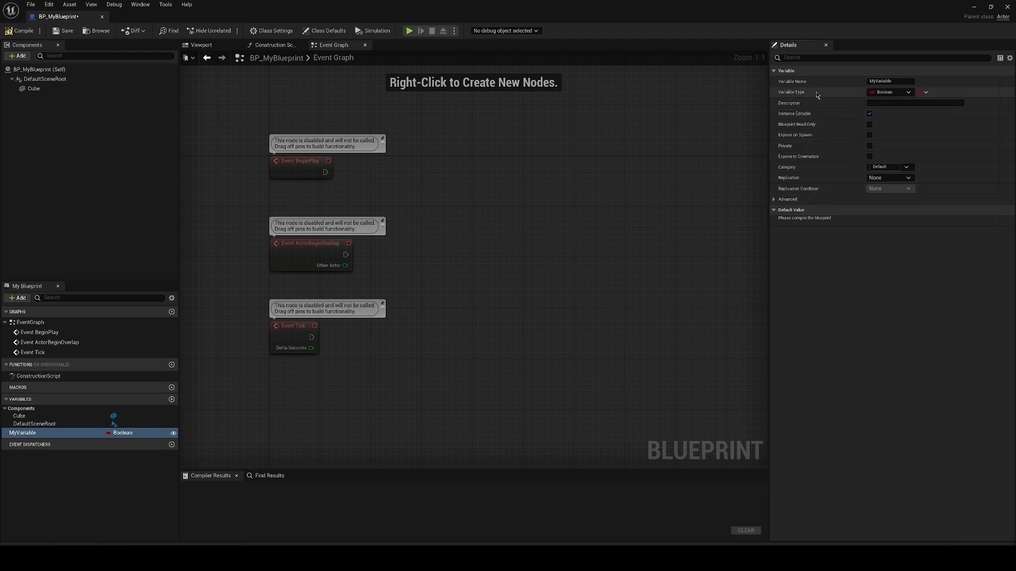
left_click(870, 156)
left_click(887, 166)
type("VariablesCategory")
key("Return")
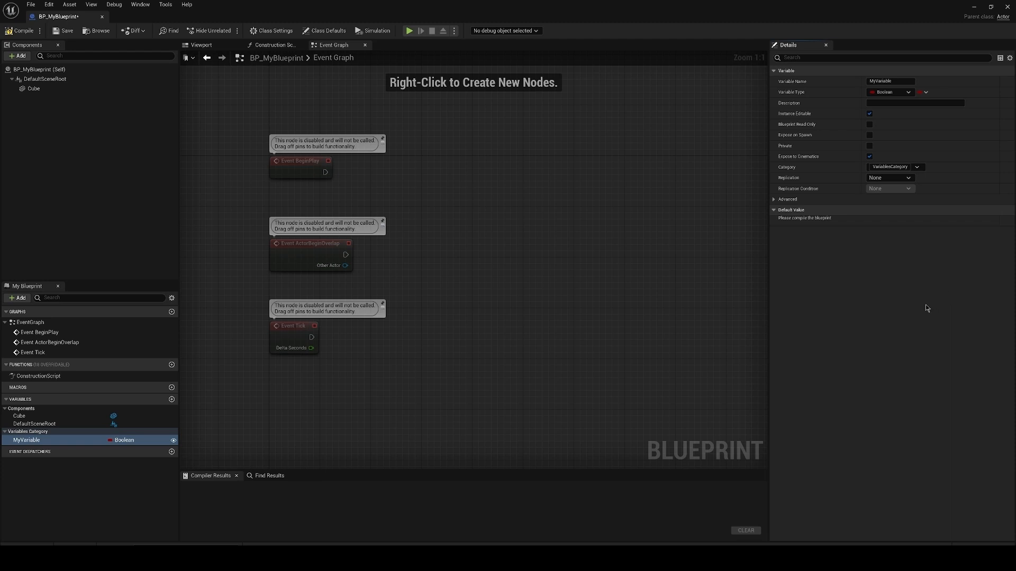
left_click(21, 30)
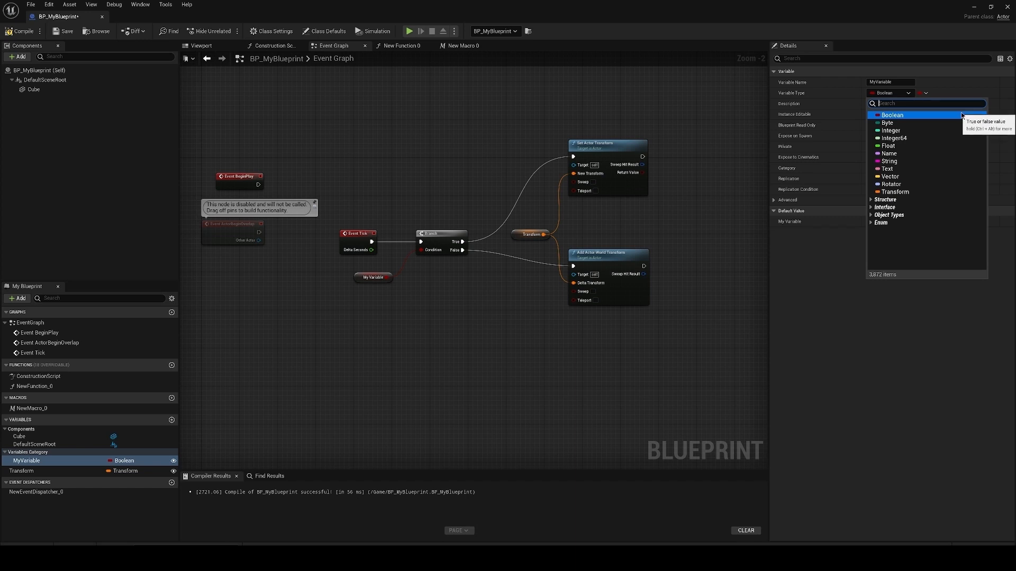
Step: Examine the Structure and Object Types choices for MyVariable's type, including the reference kinds offered for Actor
left_click(869, 200)
scroll(927, 225, "down", 3)
scroll(926, 224, "down", 5)
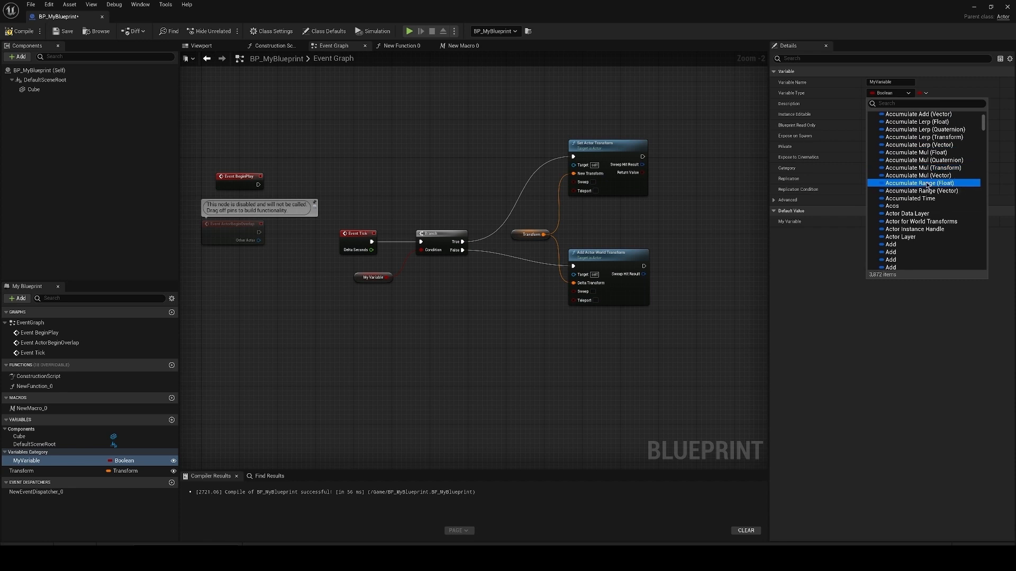
scroll(923, 232, "up", 3)
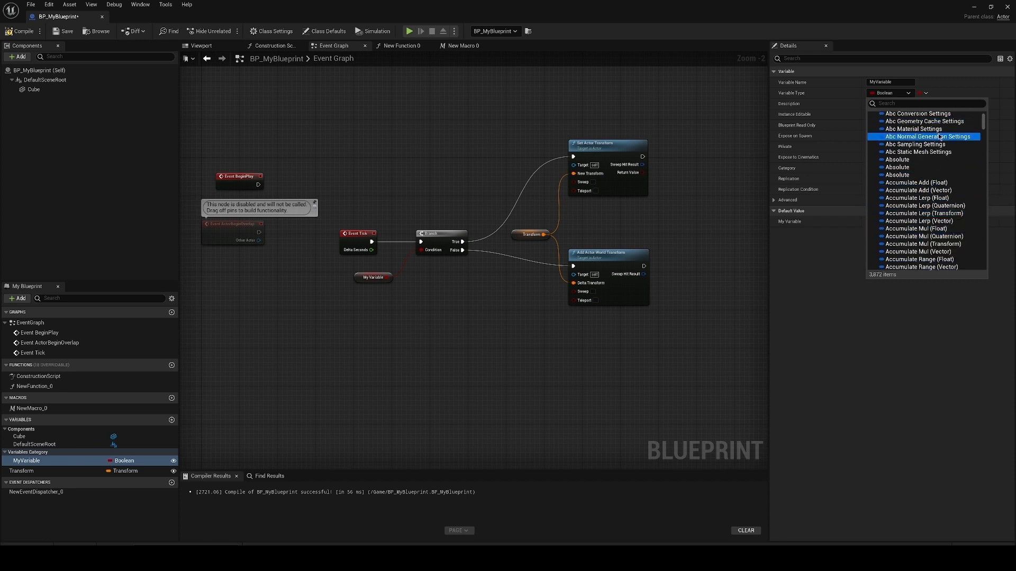
scroll(930, 217, "up", 4)
left_click(883, 175)
left_click(889, 215)
mouse_move(931, 222)
scroll(931, 222, "down", 4)
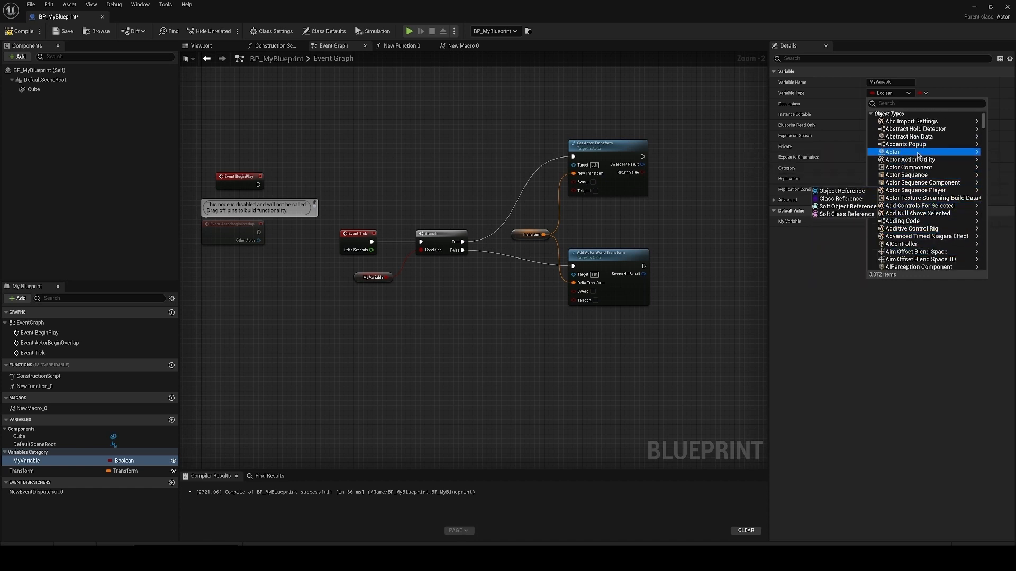
mouse_move(911, 153)
left_click(996, 166)
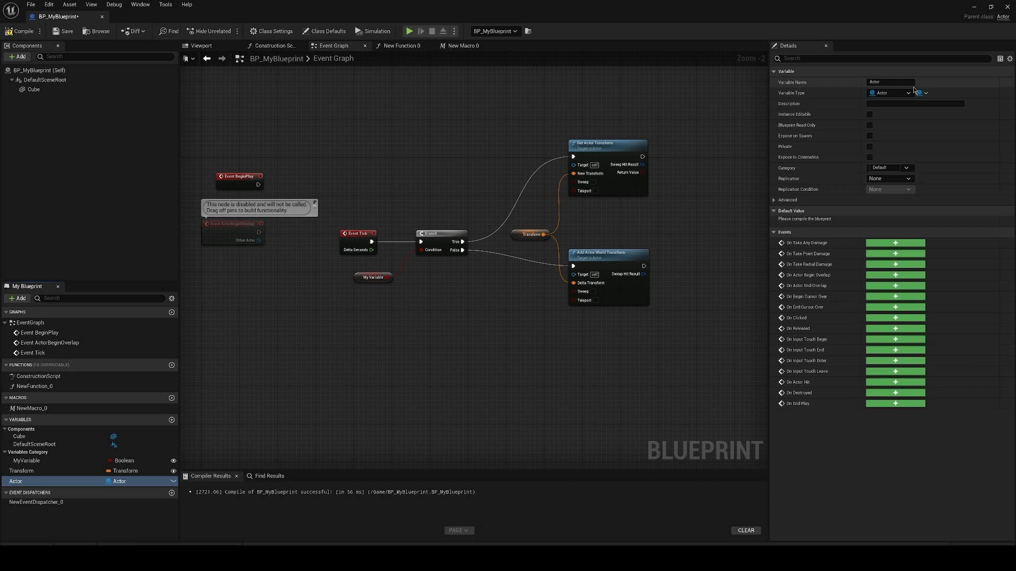
Step: Select the Actor variable and compile the Blueprint
left_click(53, 481)
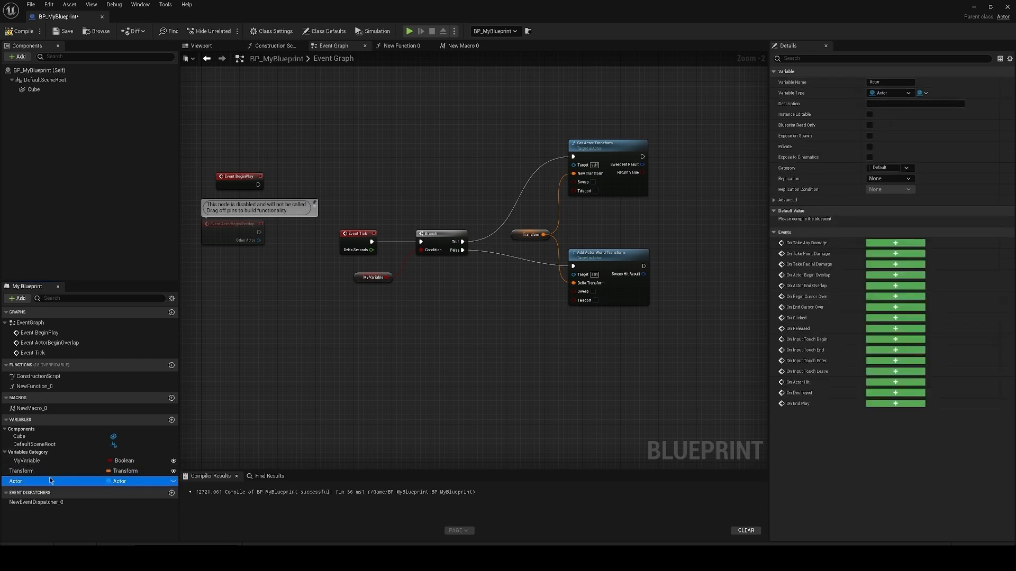
left_click(22, 33)
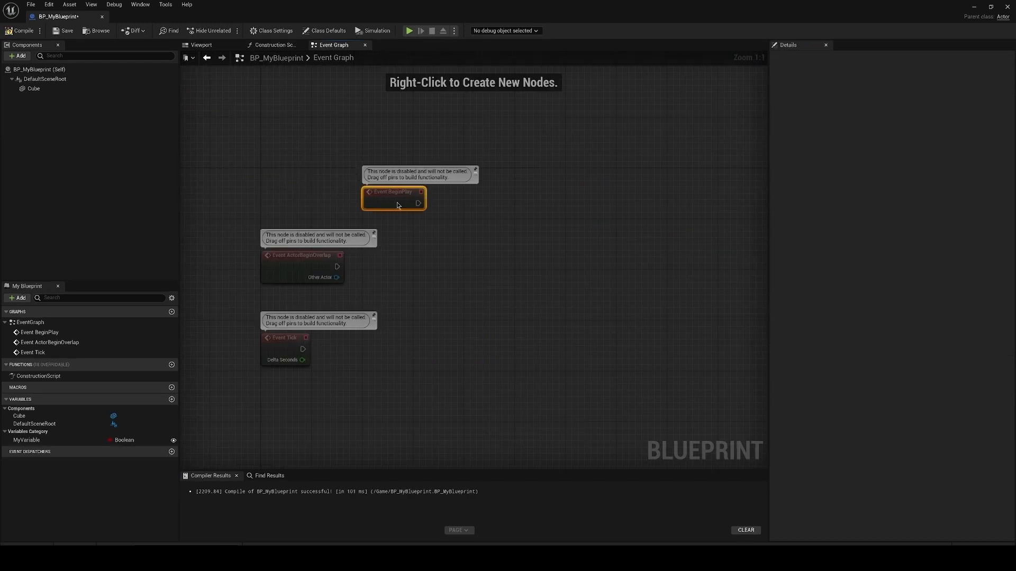
Step: Reposition the Event BeginPlay node and add a Branch node connected to its execution output
left_click_drag(394, 205, 470, 227)
right_click_drag(550, 241, 466, 236)
left_click_drag(404, 222, 519, 279)
type("branch")
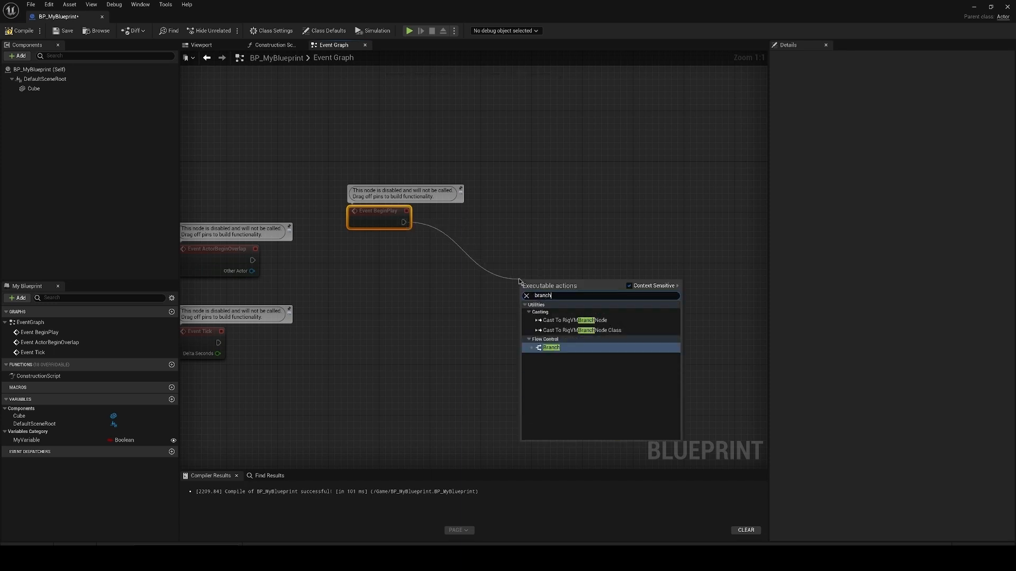
key("Return")
left_click_drag(559, 293, 503, 249)
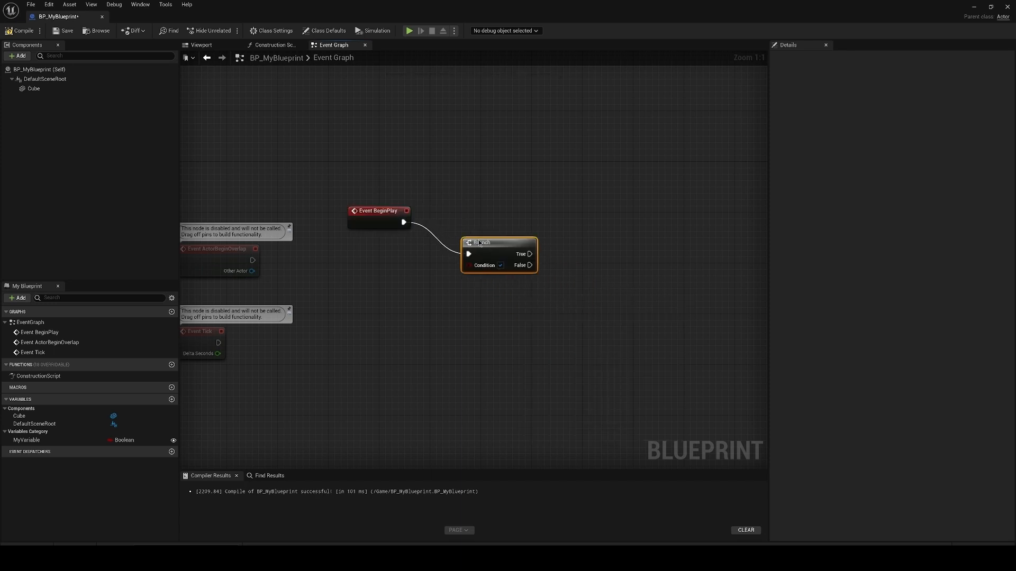
right_click_drag(502, 249, 442, 237)
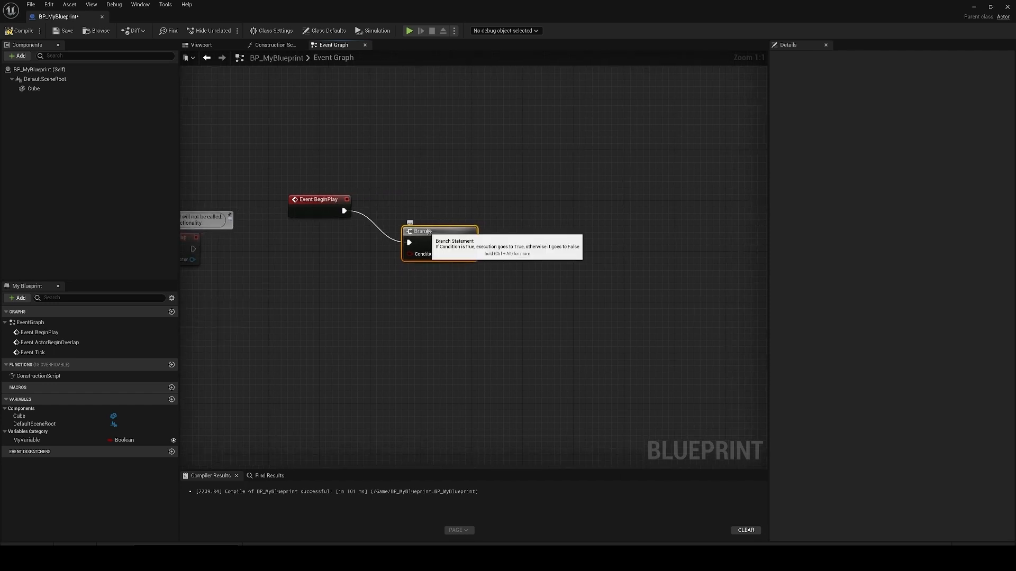
Step: Look over the list of all node actions available for this Blueprint and close it
right_click(526, 279)
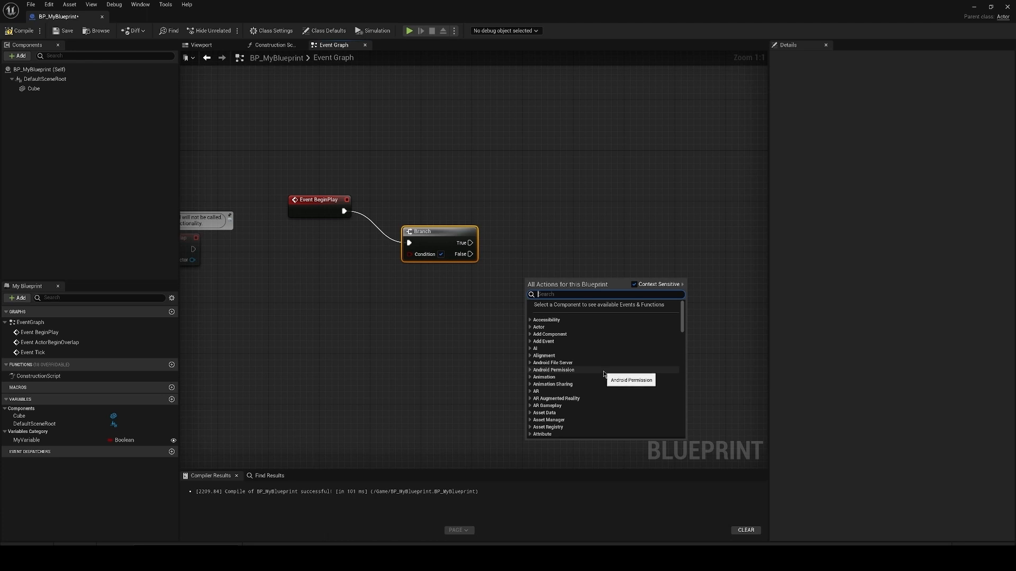
left_click(536, 229)
right_click_drag(536, 229, 561, 233)
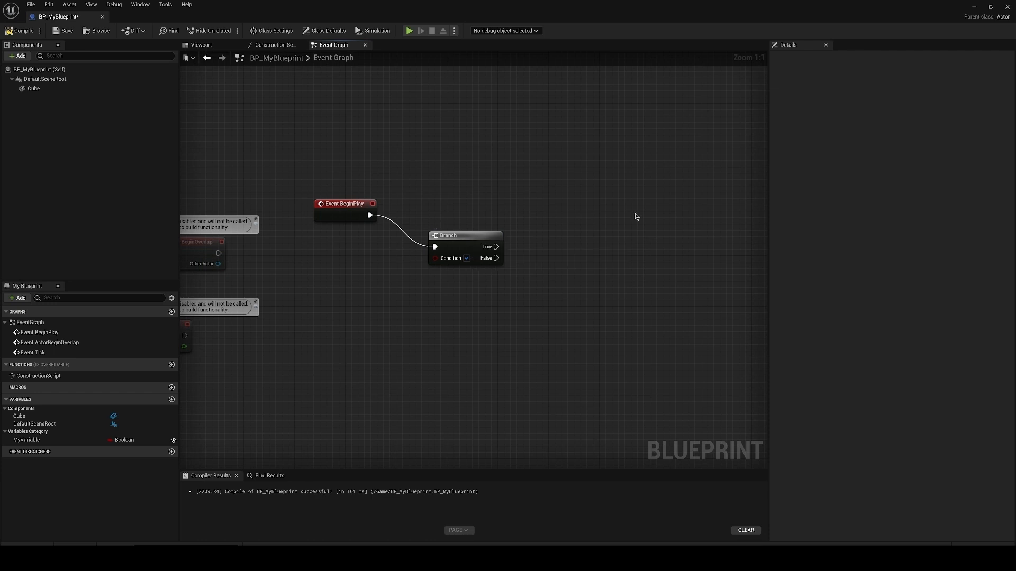
Step: Add a Get MyVariable node, connect it to the Branch node's Condition input, and tidy the node positions
left_click_drag(26, 440, 323, 269)
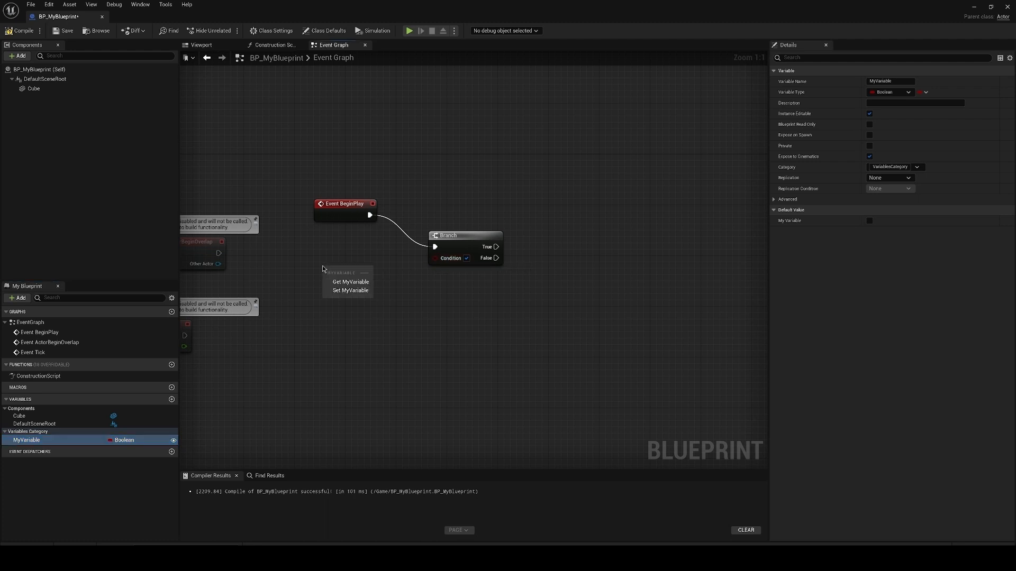
left_click(352, 283)
left_click_drag(364, 277, 436, 259)
left_click_drag(325, 271, 363, 264)
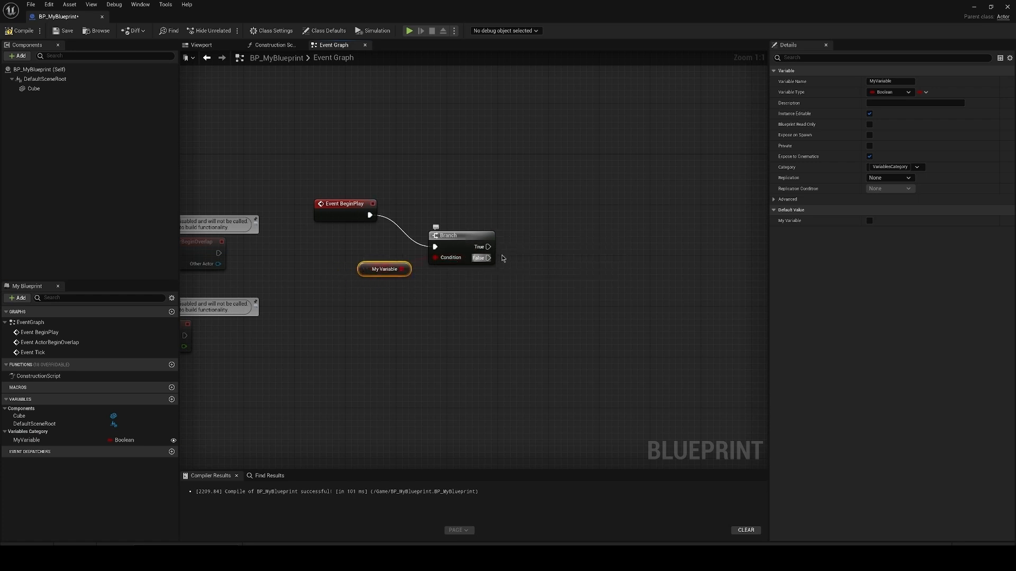
right_click_drag(549, 246, 540, 261)
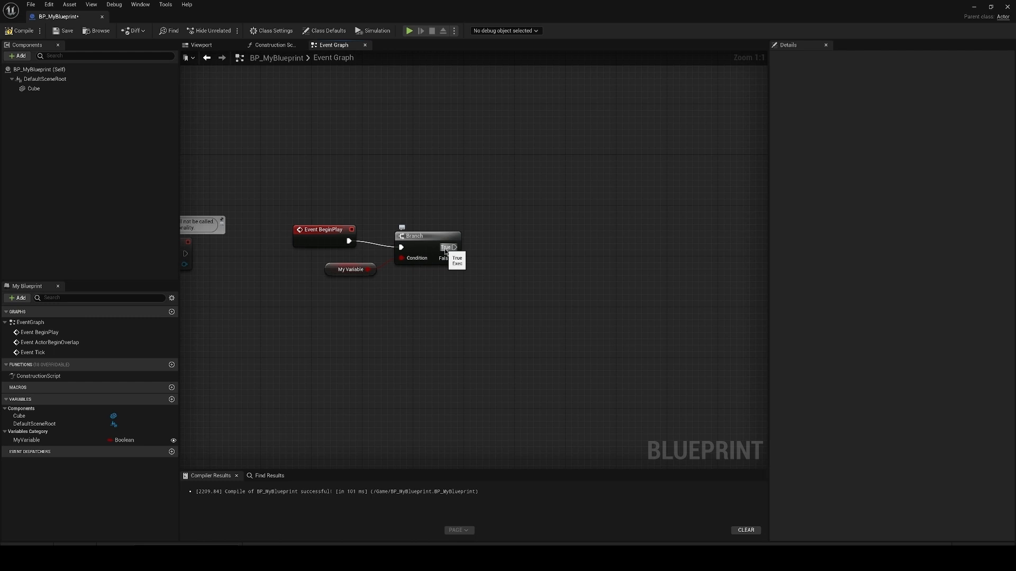
Step: Add an Add Actor World Transform node to the Branch node's True output and align it with the Branch
left_click_drag(444, 248, 627, 249)
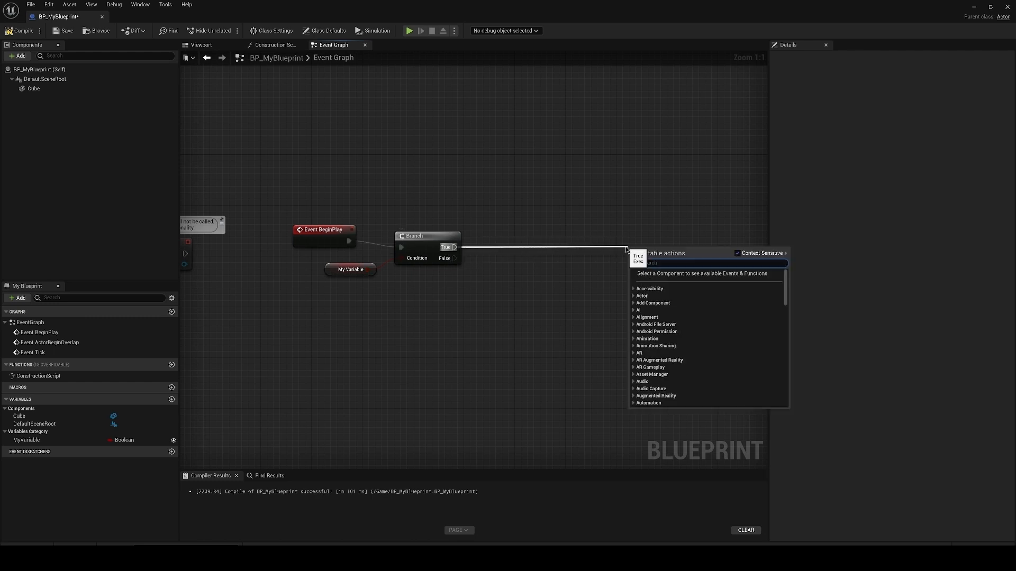
type("actor")
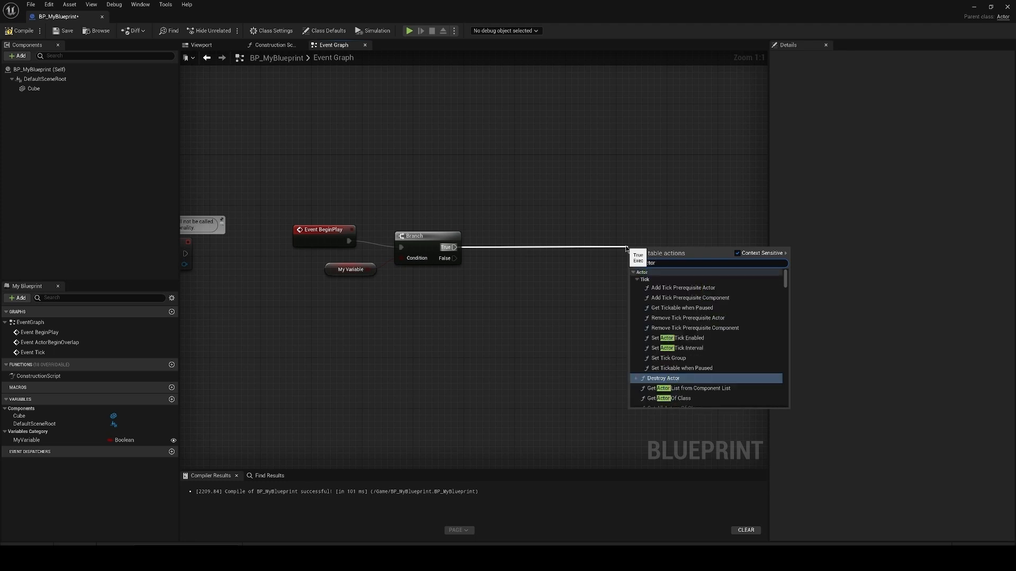
type(" world")
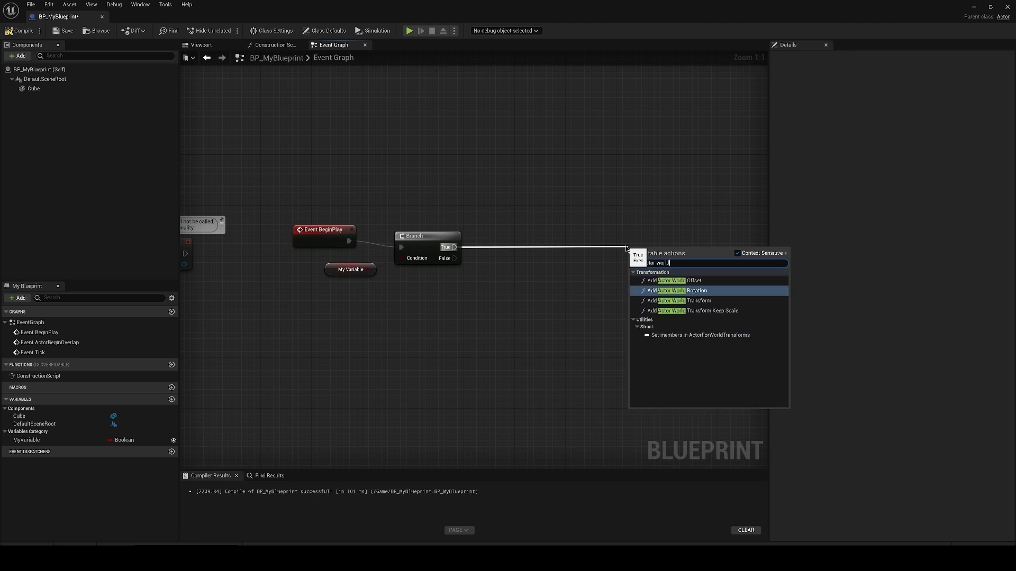
key("Down")
key("Return")
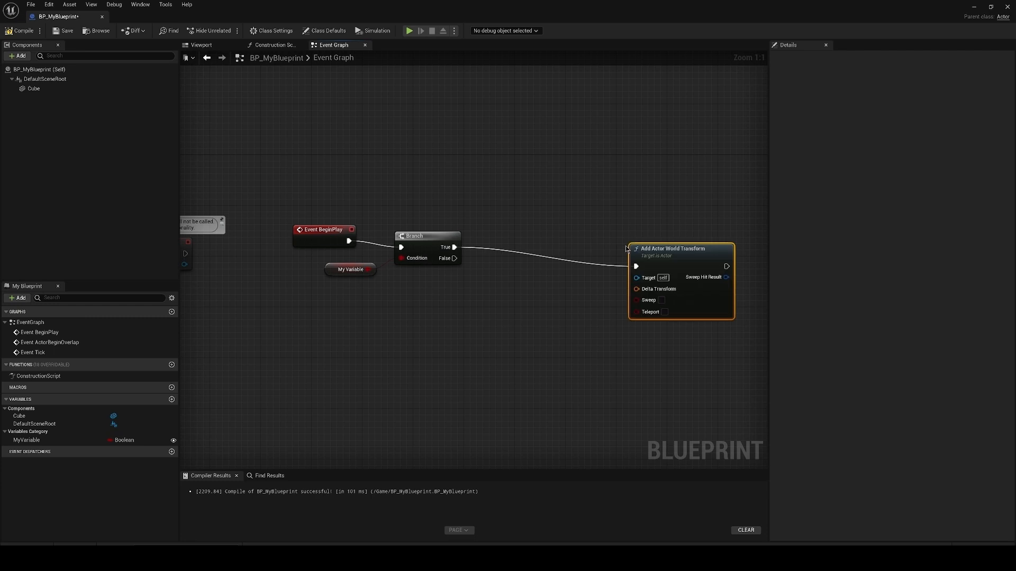
left_click_drag(627, 248, 604, 221)
left_click(604, 220)
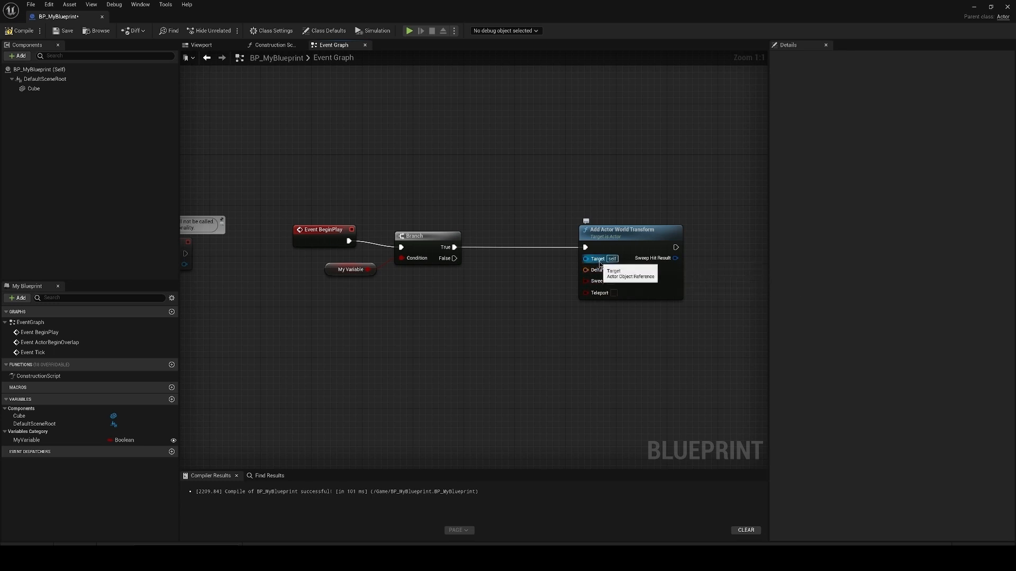
left_click(610, 238)
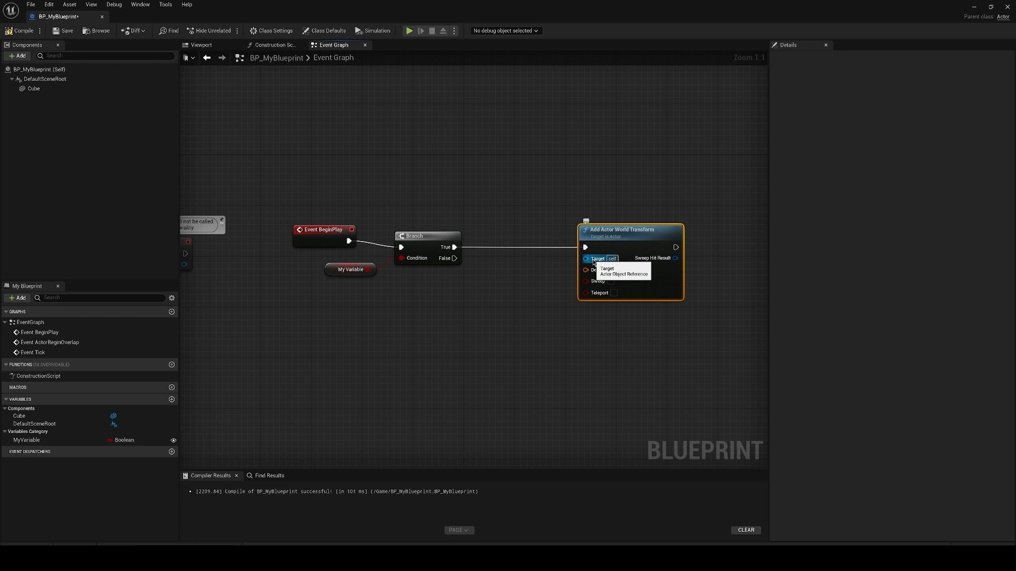
left_click_drag(589, 271, 525, 285)
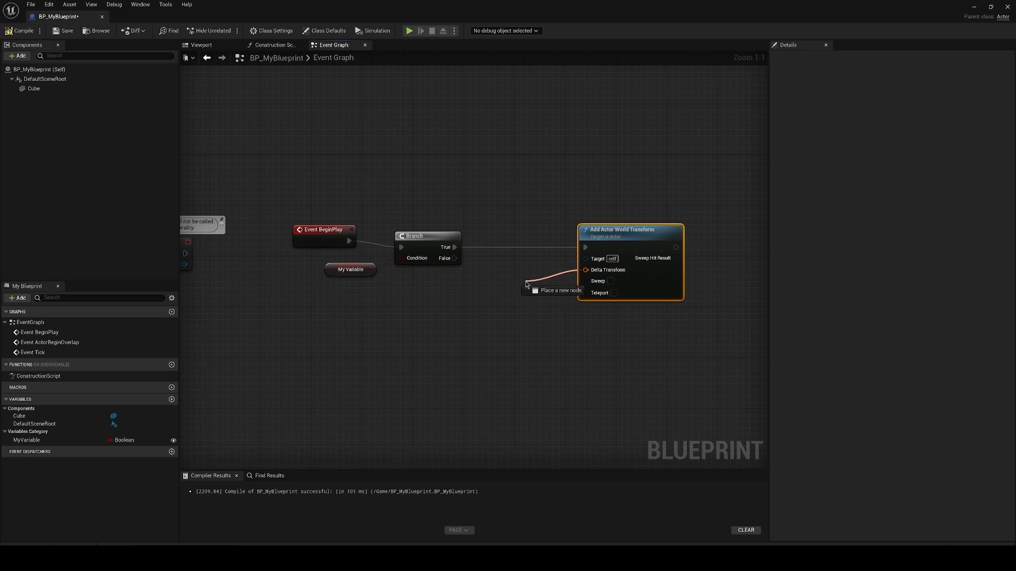
left_click_drag(525, 283, 530, 304)
key("Escape")
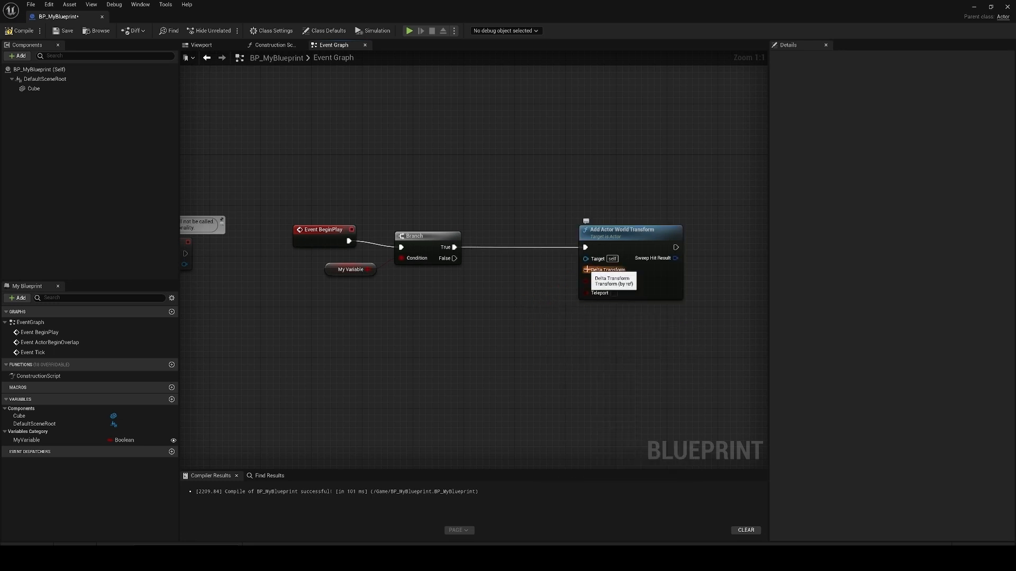
Step: Add a Make Transform node to the Delta Transform input of Add Actor World Transform and position it below the execution line
left_click_drag(587, 270, 517, 319)
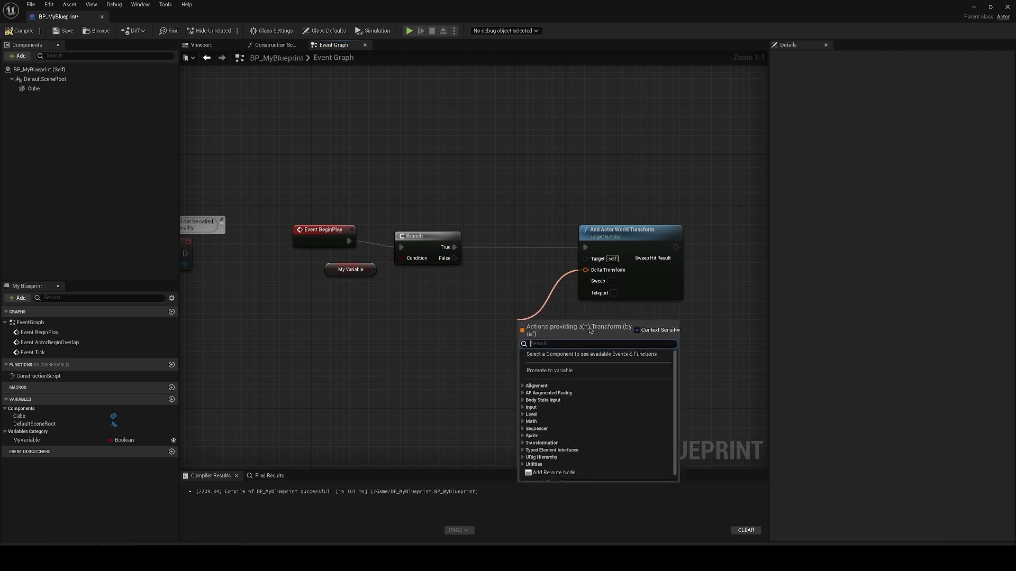
scroll(626, 414, "down", 1)
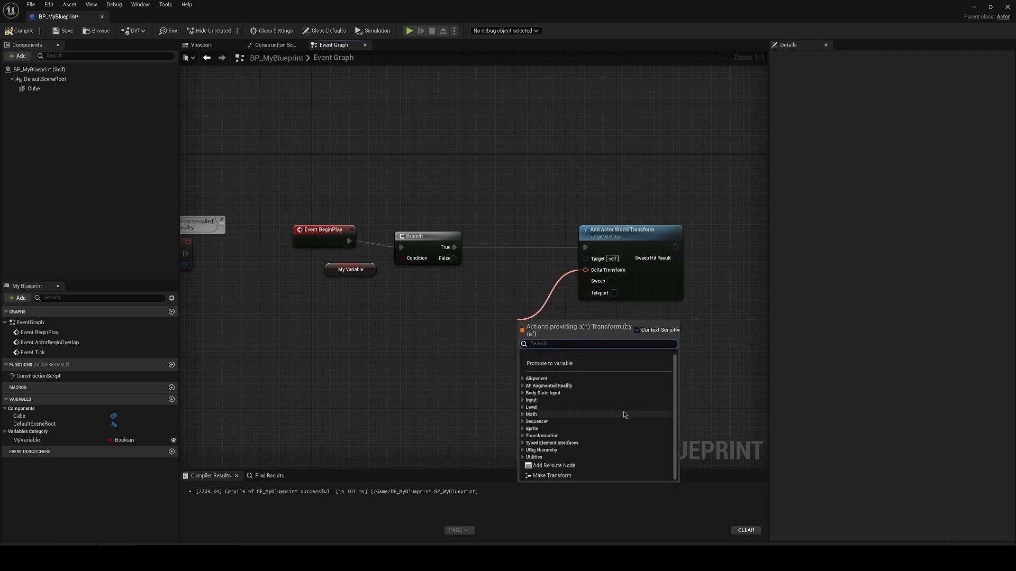
left_click(552, 475)
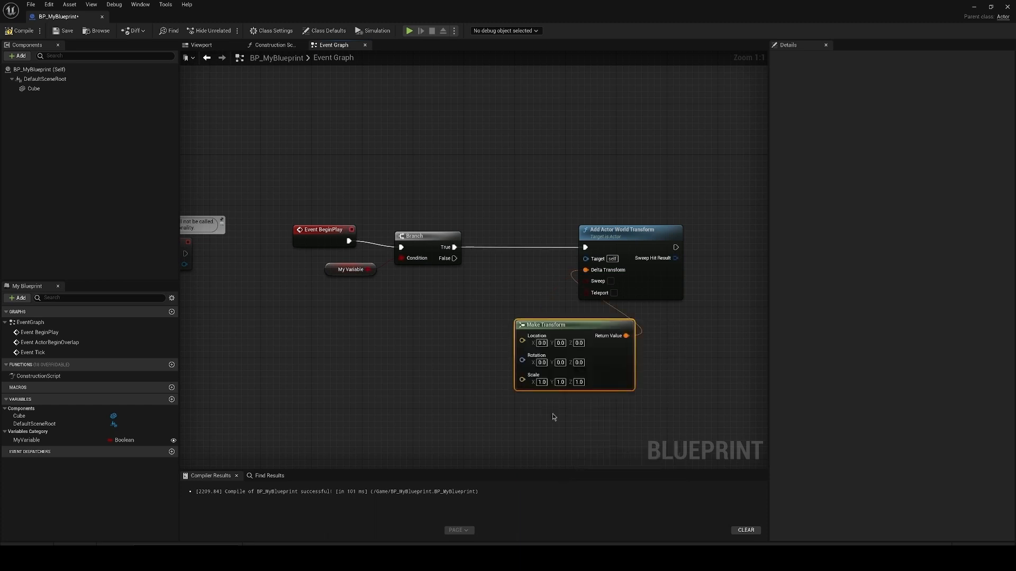
left_click_drag(572, 328, 497, 328)
right_click_drag(500, 316, 581, 267)
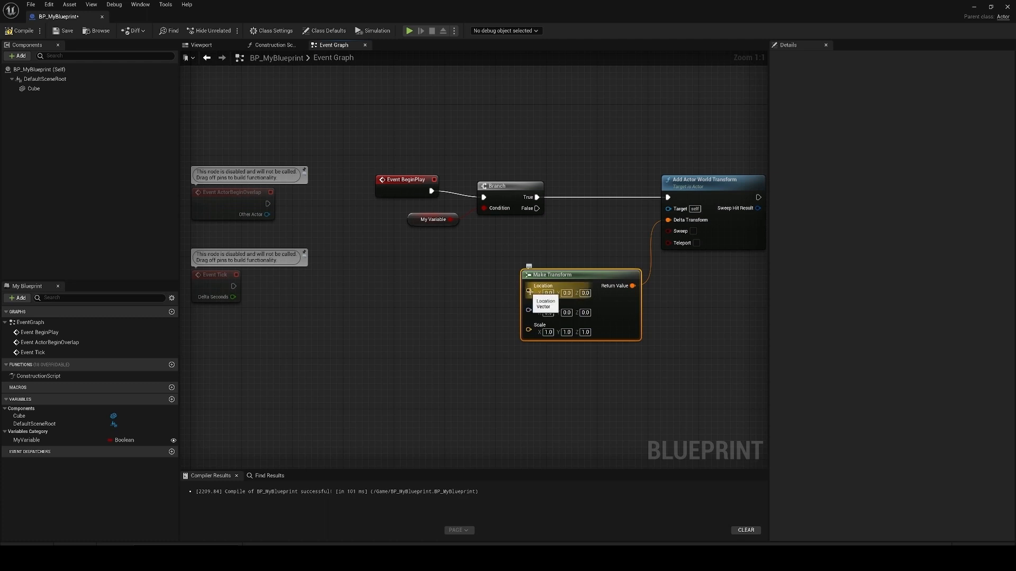
left_click_drag(530, 290, 491, 318)
left_click(509, 267)
left_click(488, 311)
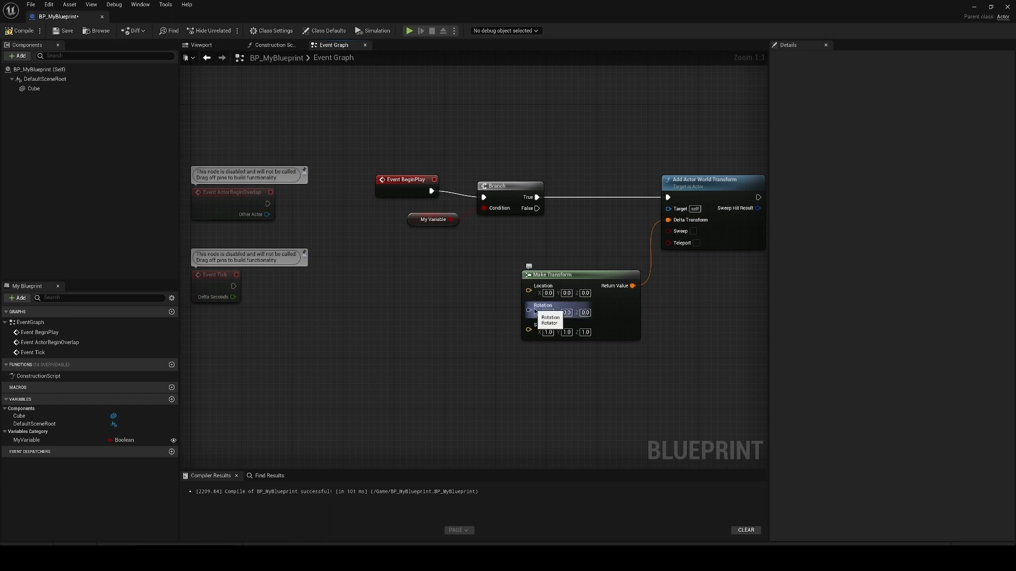
left_click_drag(529, 329, 492, 342)
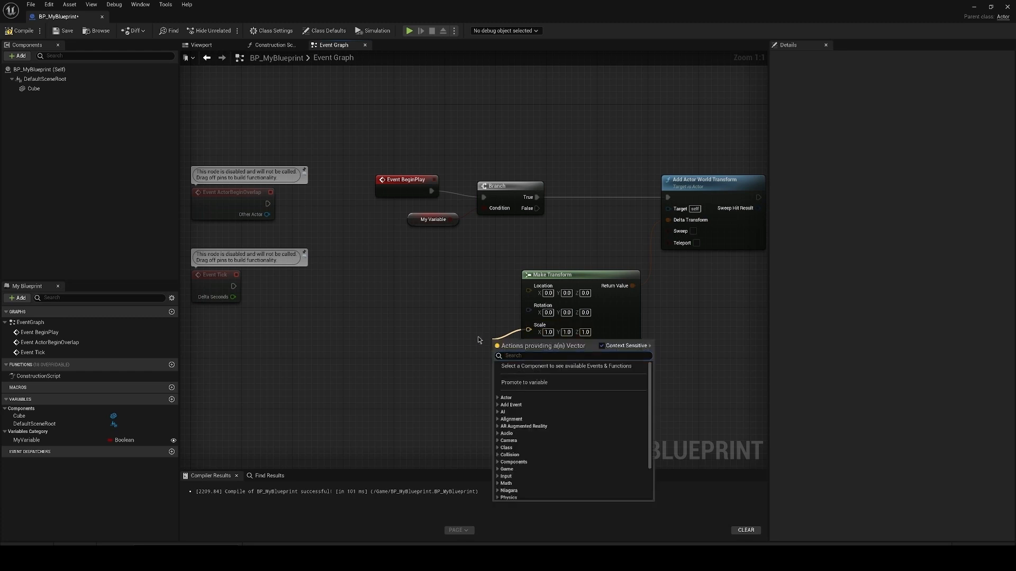
Step: Create a new variable named Transform and set its variable type to Transform
left_click(172, 399)
key("BackSpace")
type("Tranws")
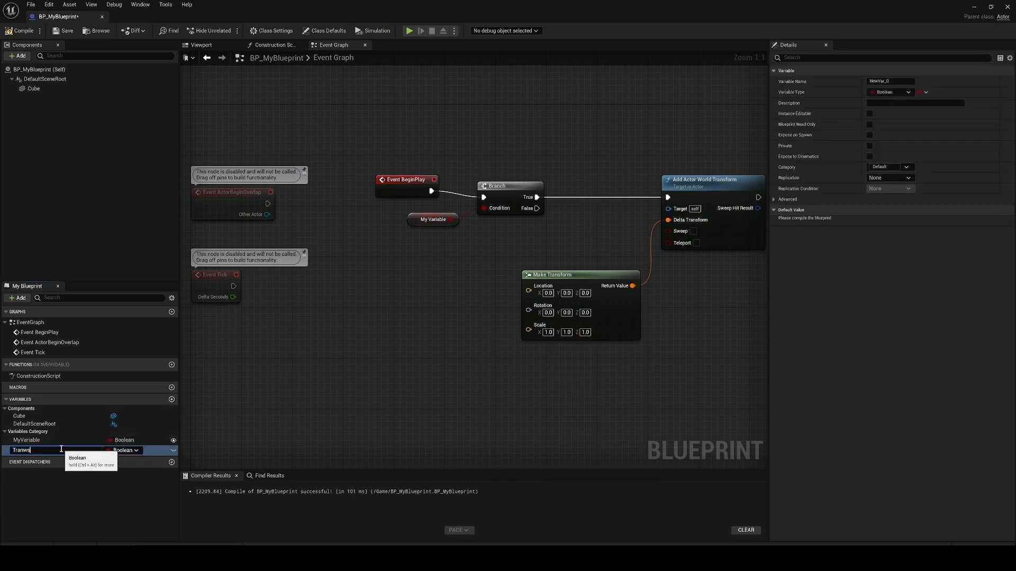
key("BackSpace")
key("BackSpace")
type("sform")
key("Return")
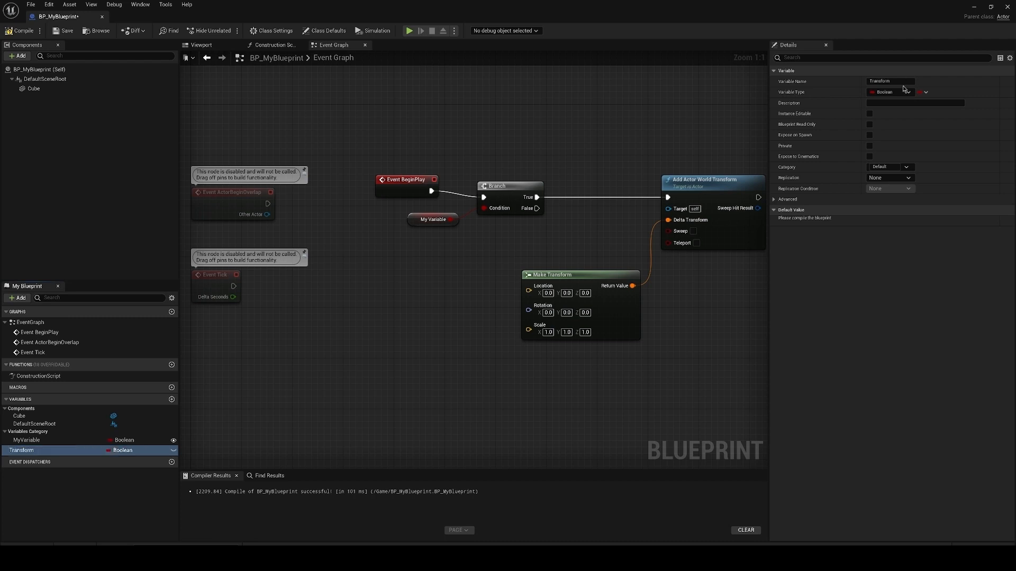
left_click(899, 93)
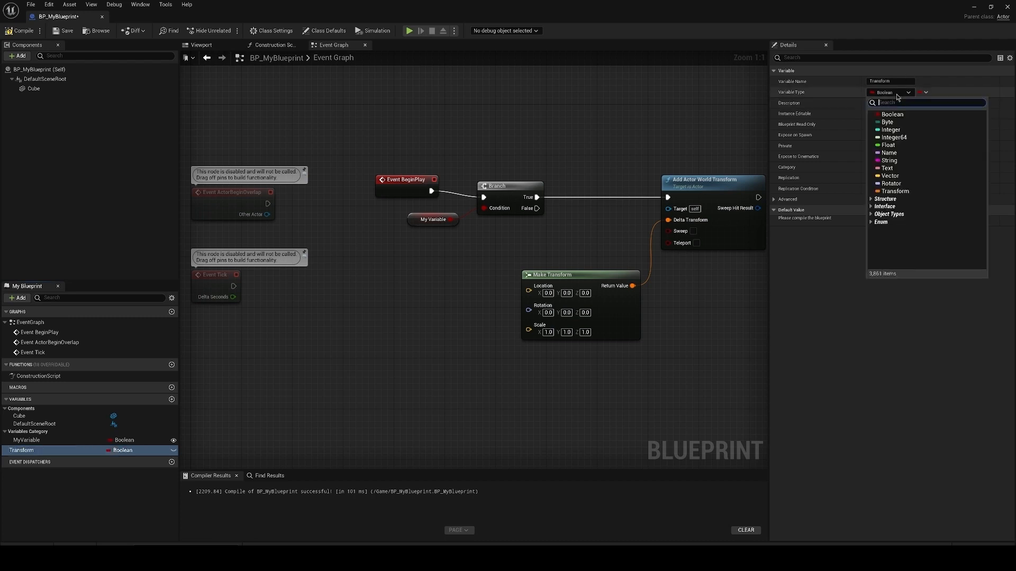
left_click(921, 191)
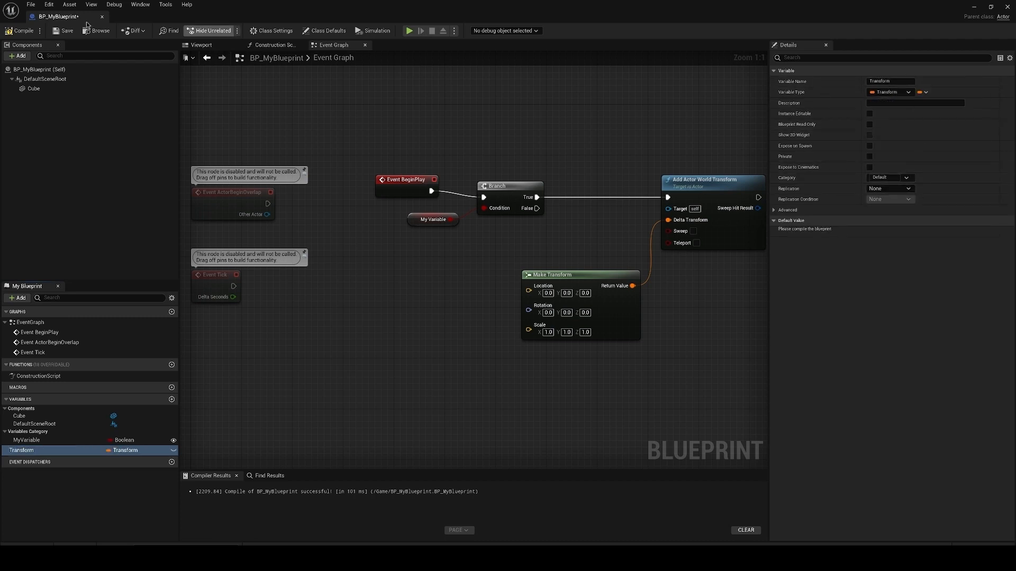
Step: Compile the Blueprint and set the Transform variable's defaults to location Z 50, rotation Z 45 and scale 2 on all axes
left_click(20, 30)
left_click(783, 232)
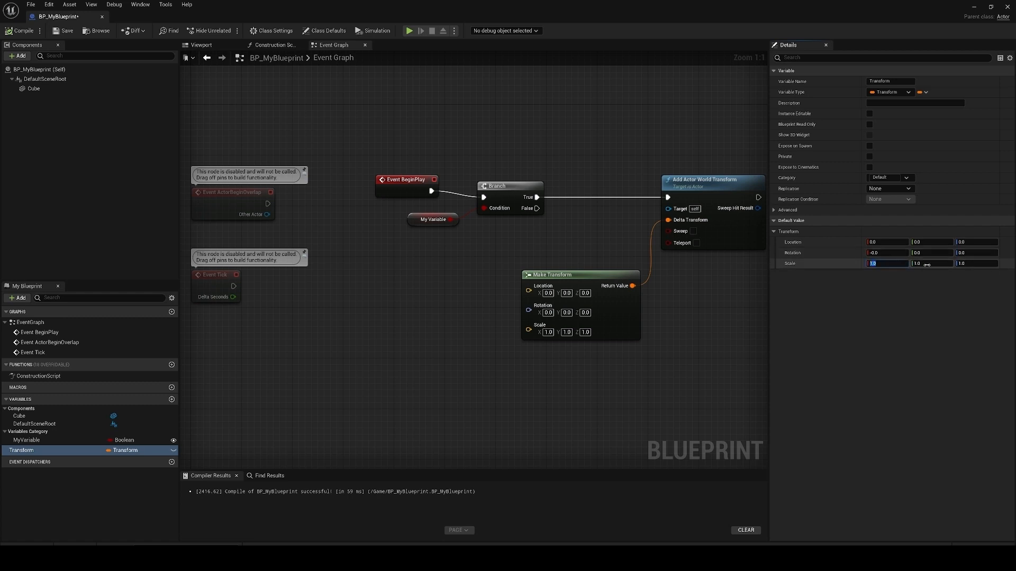
type("2")
left_click(977, 242)
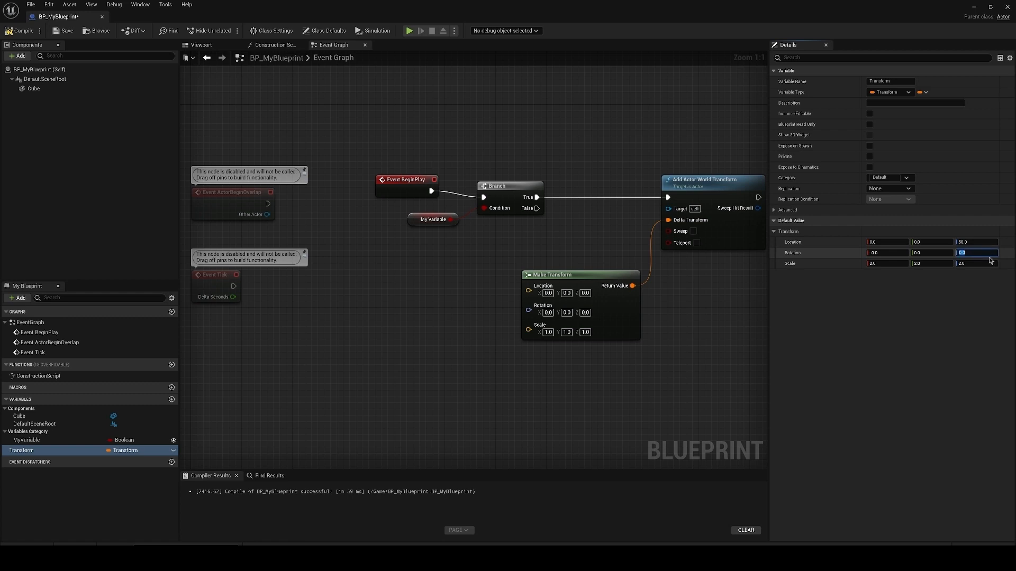
type("45")
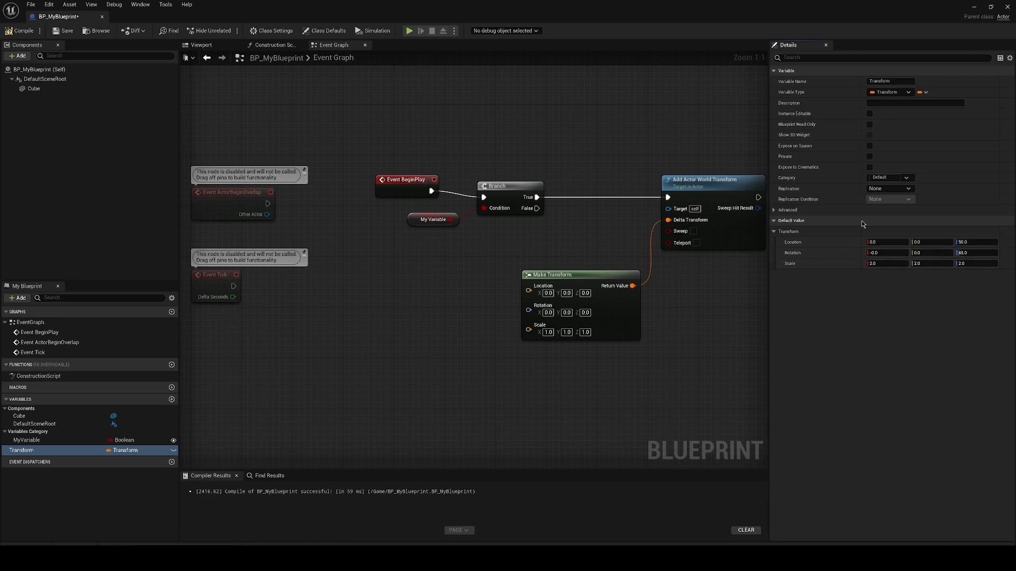
Step: Move Make Transform out of the way and connect a Get Transform variable node to Add Actor World Transform's Delta Transform input
right_click_drag(618, 277, 550, 279)
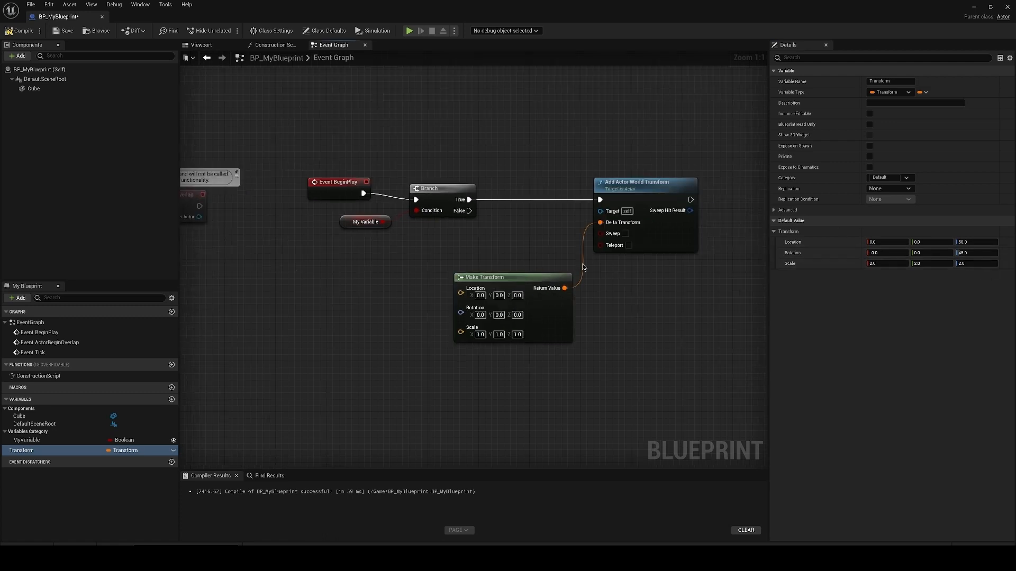
left_click_drag(550, 279, 549, 342)
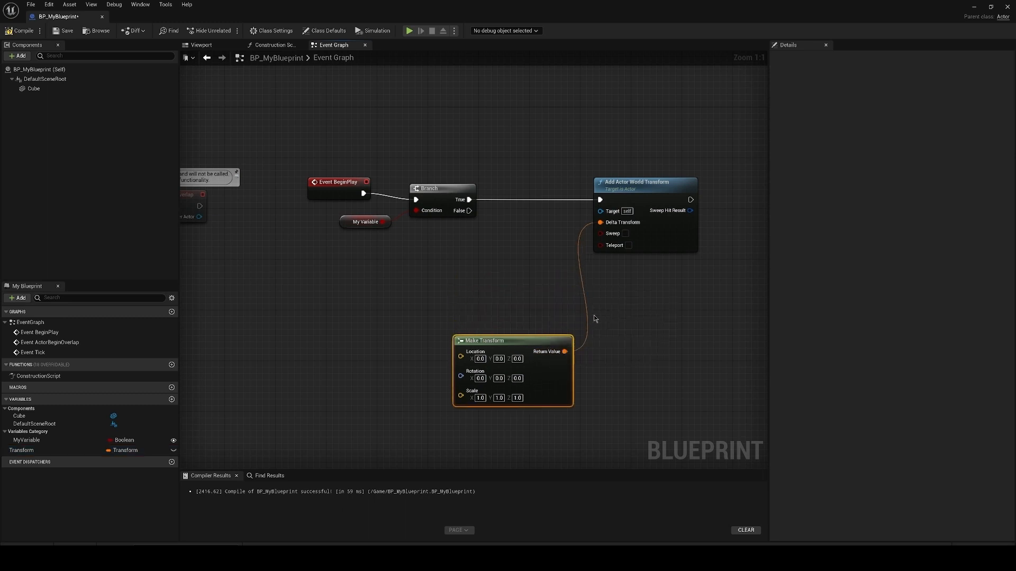
left_click(584, 299, "alt")
left_click_drag(58, 450, 600, 222)
left_click(495, 257)
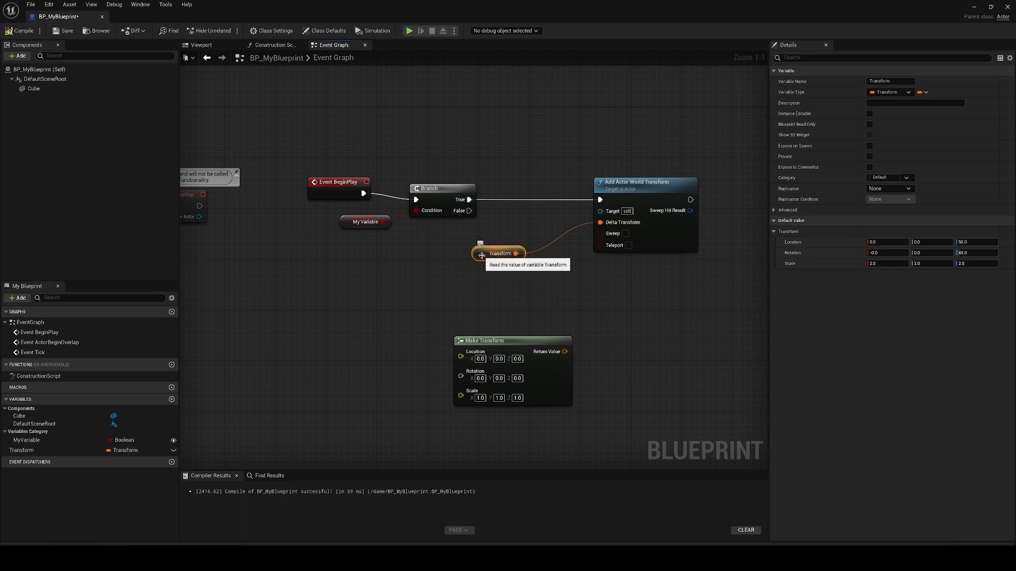
left_click_drag(481, 255, 526, 256)
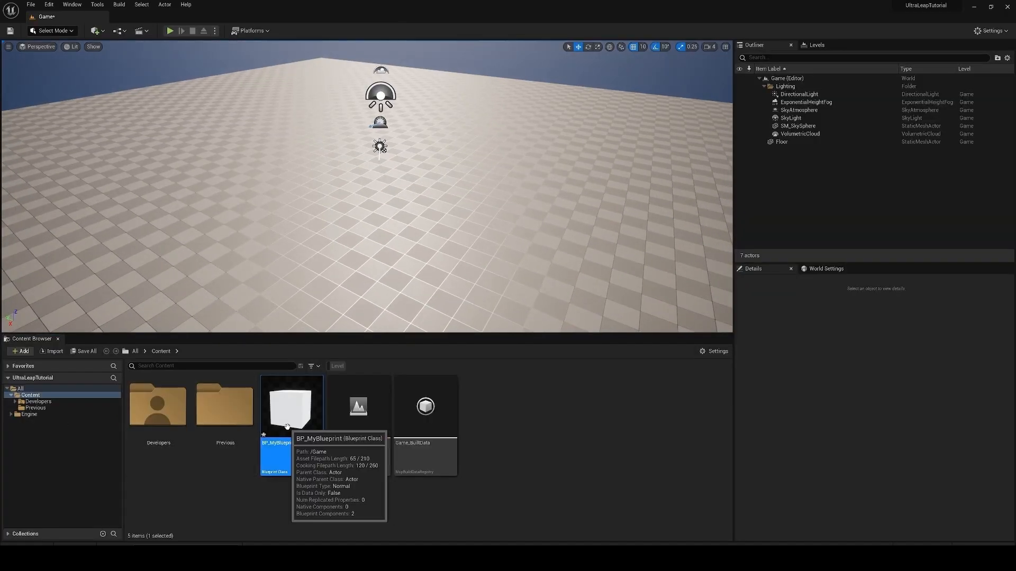
Step: Place a BP_MyBlueprint instance in the level at about X 50, Y -650, Z 50 and play the level
left_click_drag(287, 427, 518, 282)
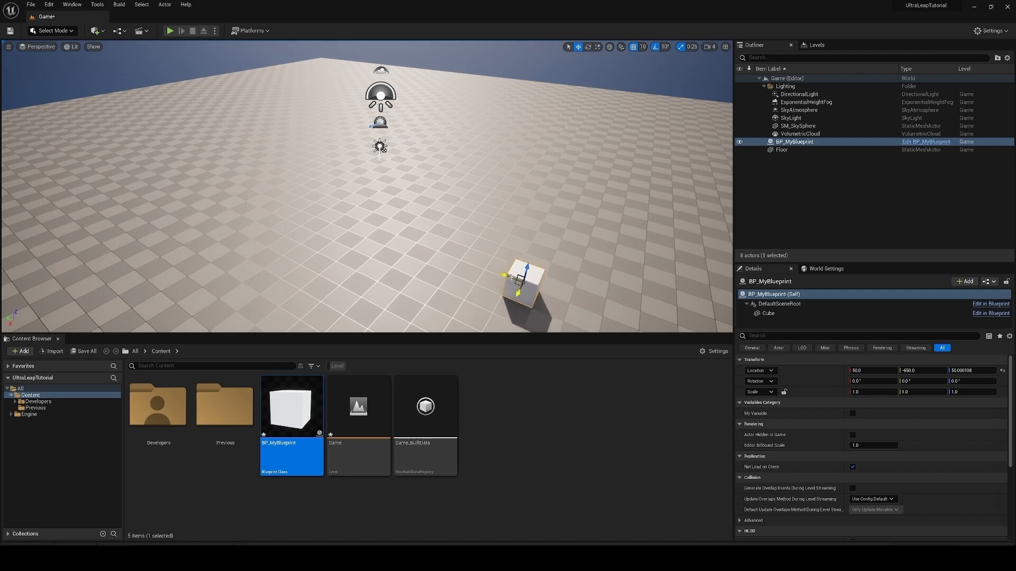
scroll(517, 282, "down", 3)
left_click(170, 31)
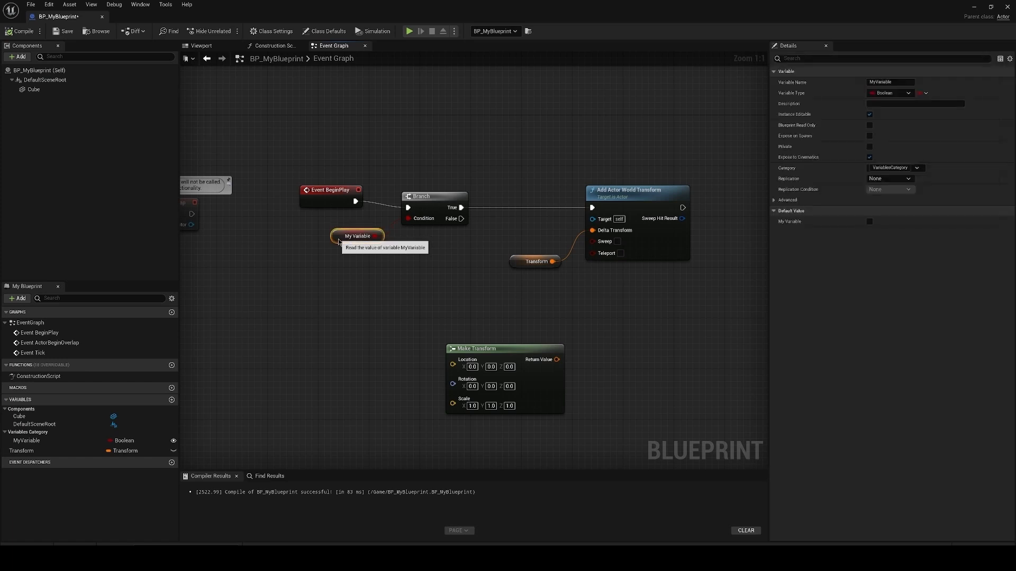
Step: Enable the default value of MyVariable in BP_MyBlueprint and compile the Blueprint
left_click(869, 221)
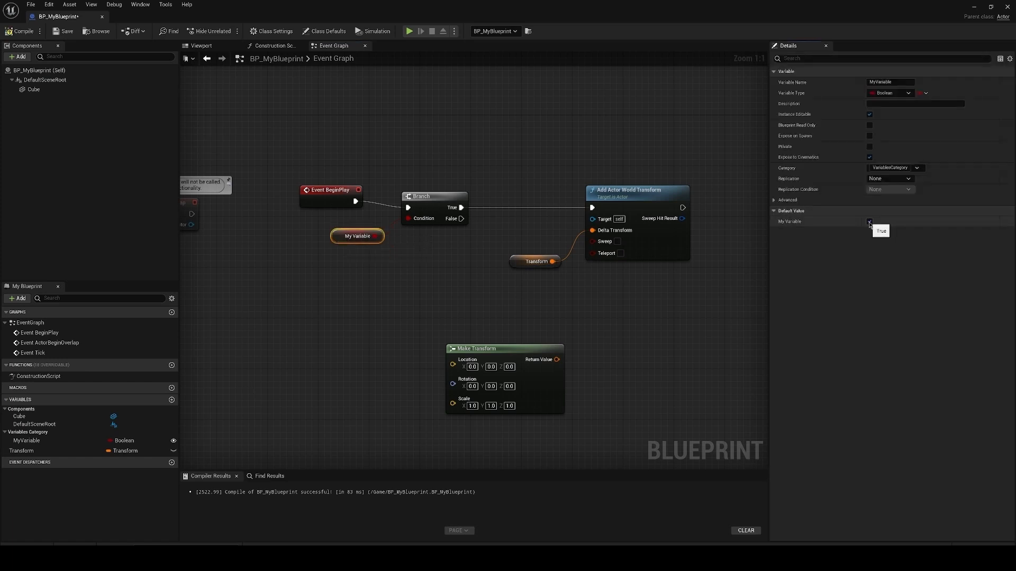
left_click(432, 197)
left_click(357, 236)
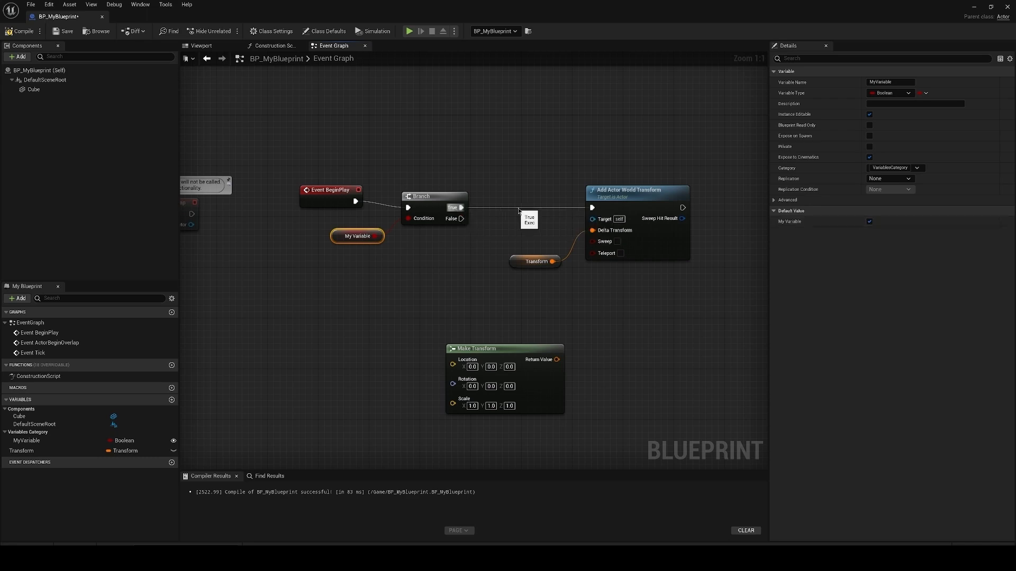
left_click(20, 31)
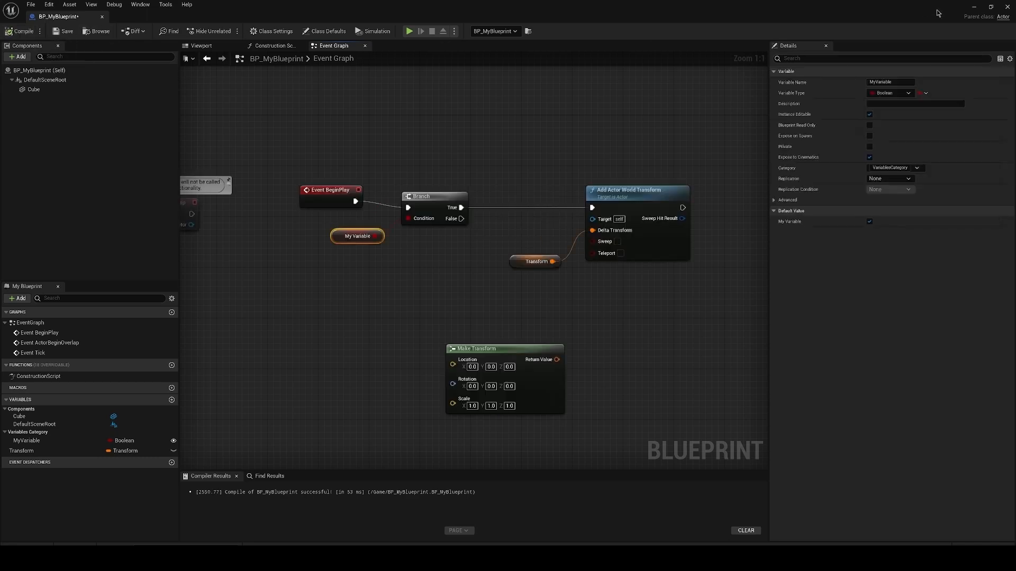
Step: Return to the level editor, play the level and fly around to check the cube's transform
left_click(975, 8)
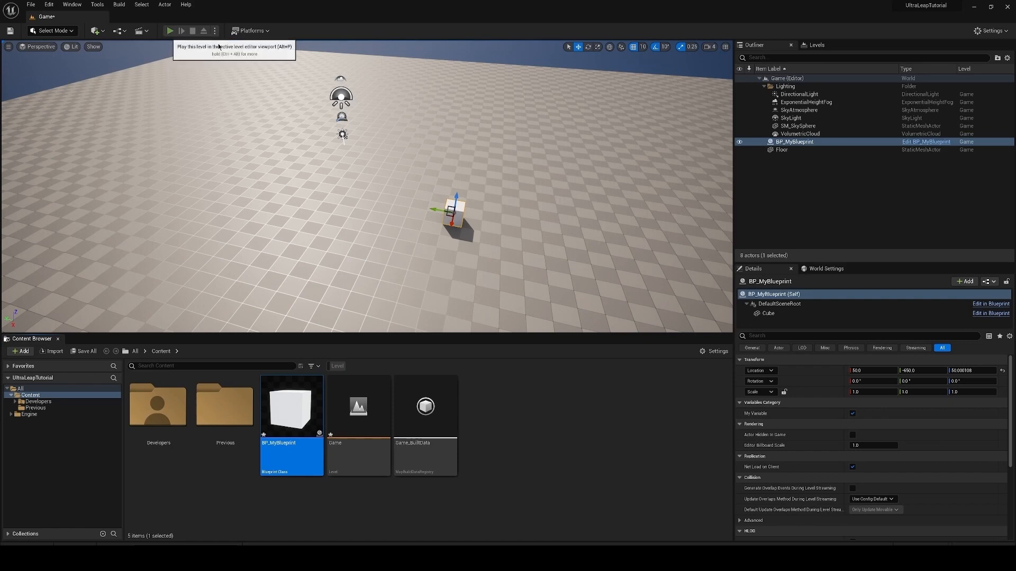
left_click(579, 119)
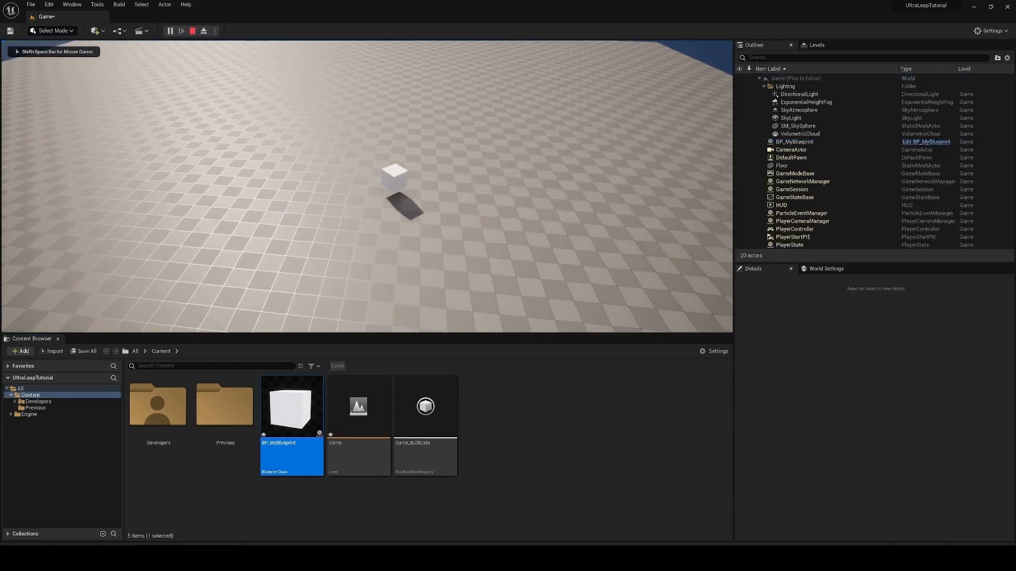
key("s")
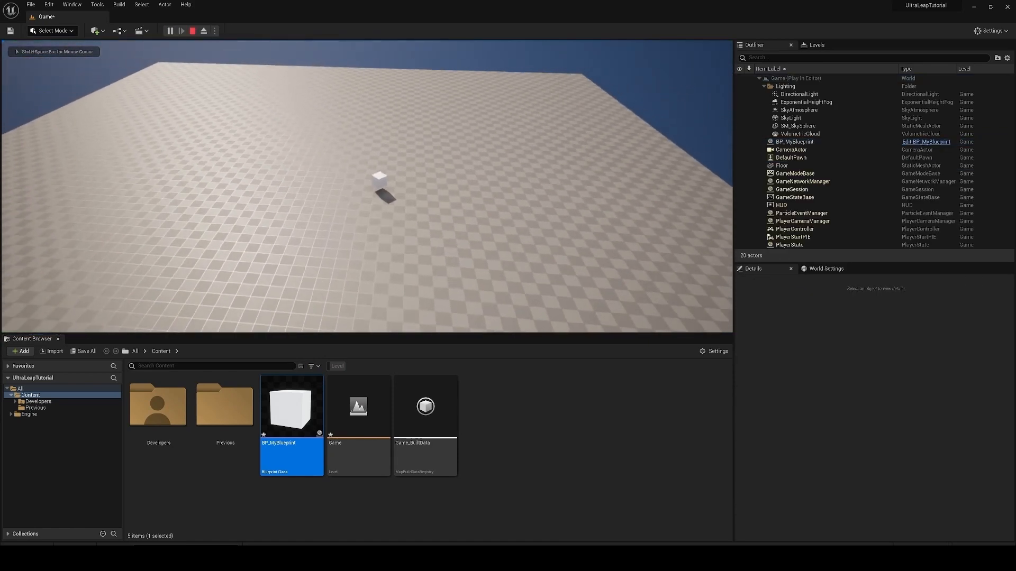
key("w")
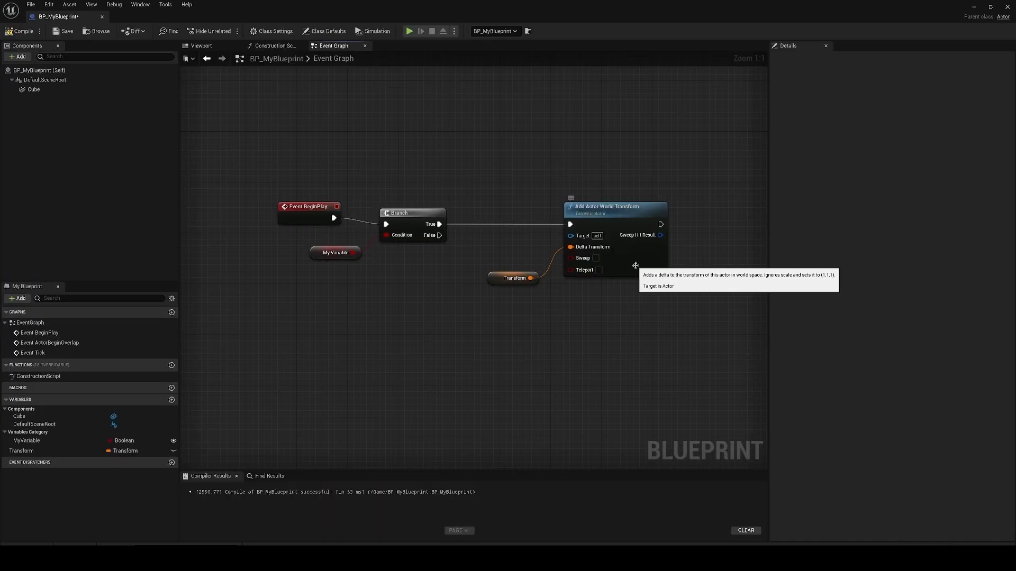
Step: Remove the unused Make Transform node from the Event Graph and move the Transform variable node below the Branch
left_click(636, 267)
right_click_drag(642, 264, 637, 277)
right_click_drag(520, 215, 504, 245)
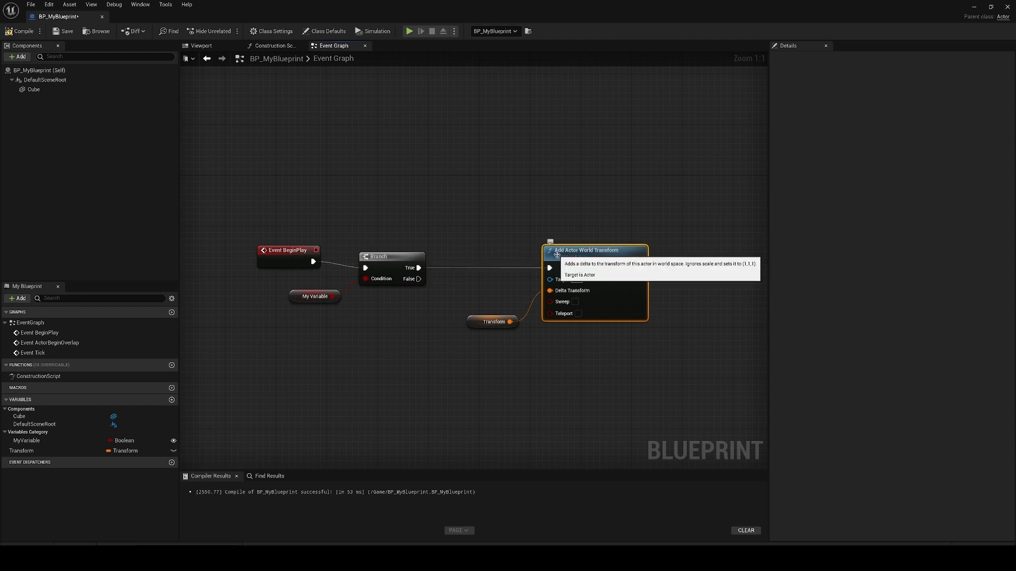
right_click_drag(495, 317, 497, 288)
left_click_drag(496, 288, 445, 333)
right_click_drag(439, 310, 431, 372)
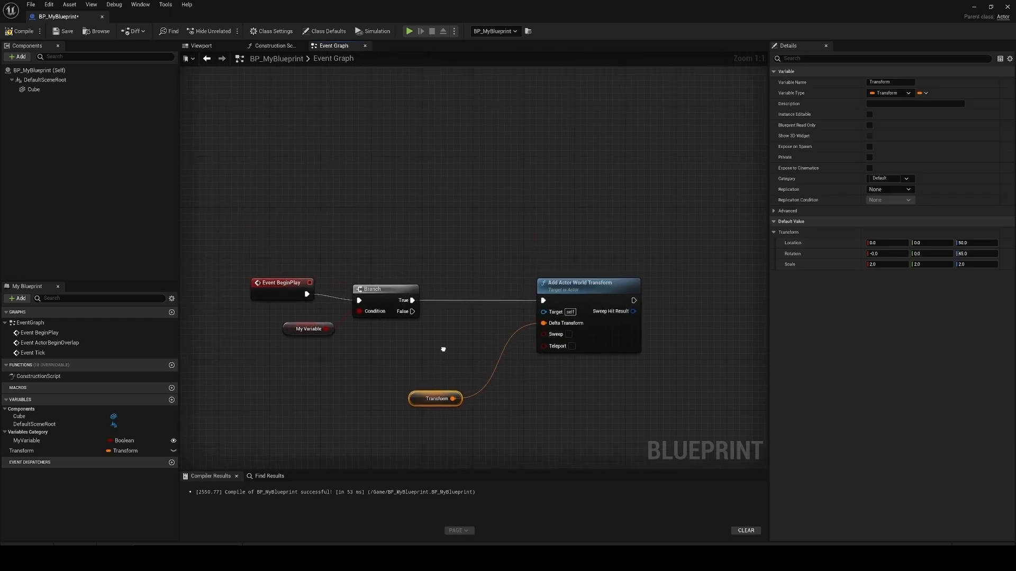
Step: Add a Set Actor Transform node to the Branch's True output and move the detached Add Actor World Transform node aside
left_click_drag(409, 301, 540, 190)
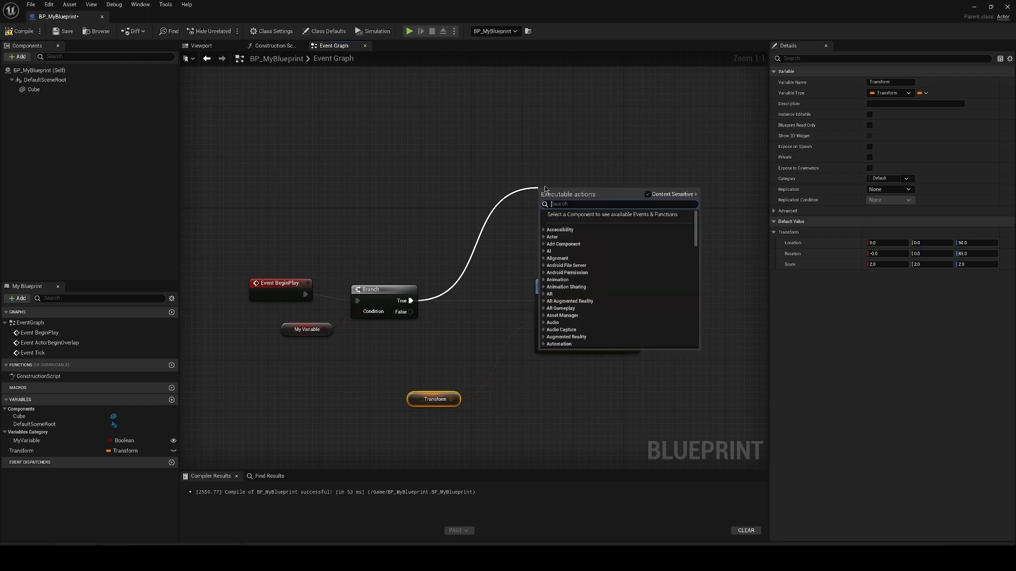
type("actor trans")
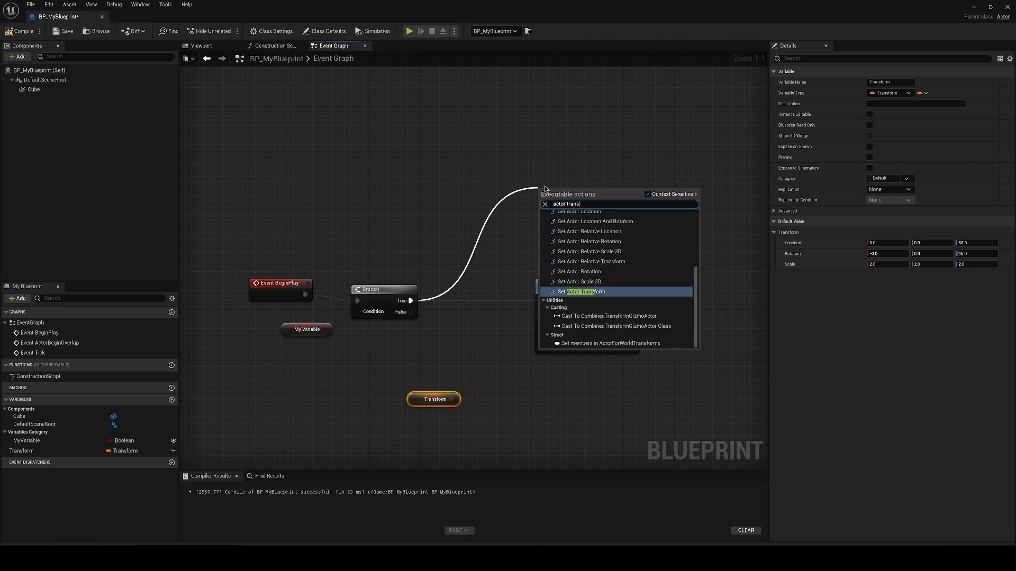
type("form")
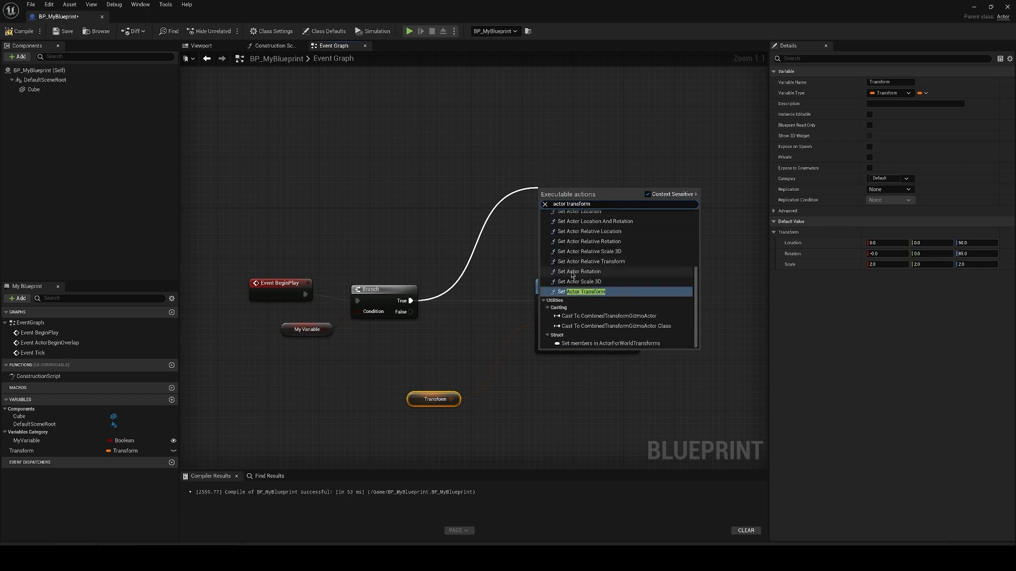
left_click(582, 292)
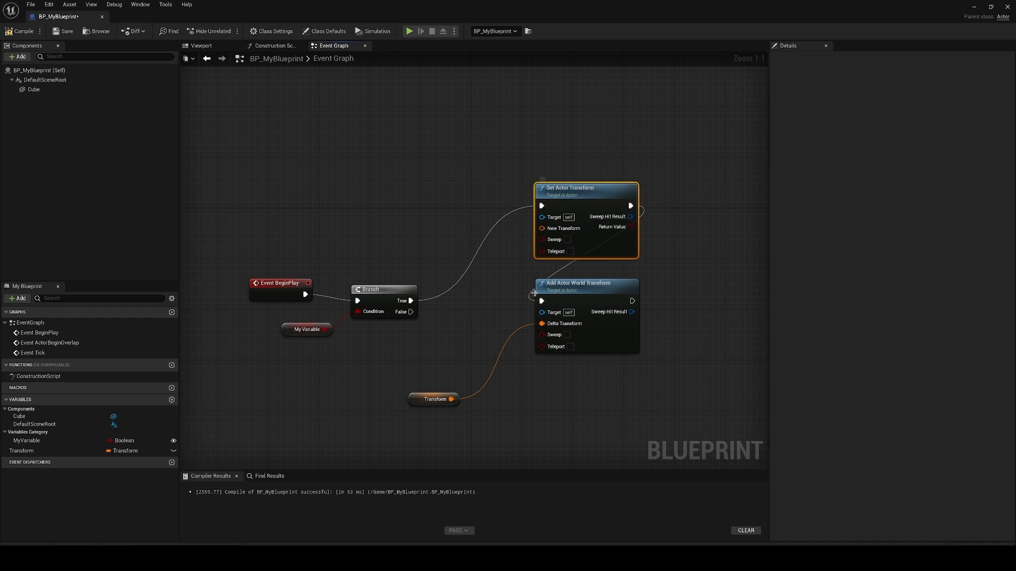
left_click_drag(558, 283, 635, 289)
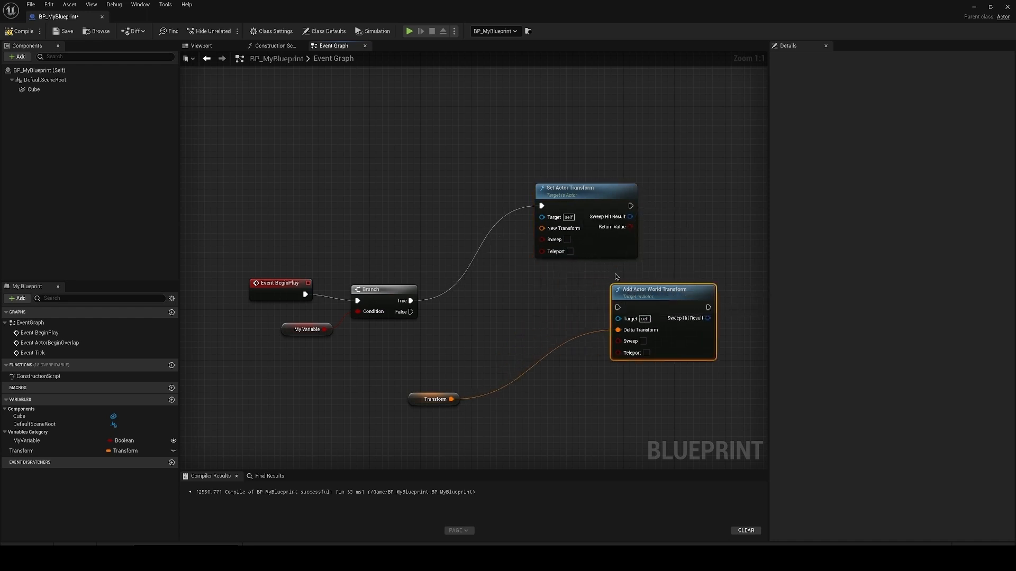
Step: Connect the Transform variable to Set Actor Transform's New Transform input instead of Delta Transform, and compile the Blueprint
right_click(549, 354)
left_click(572, 365)
left_click_drag(435, 400, 542, 228)
left_click(21, 31)
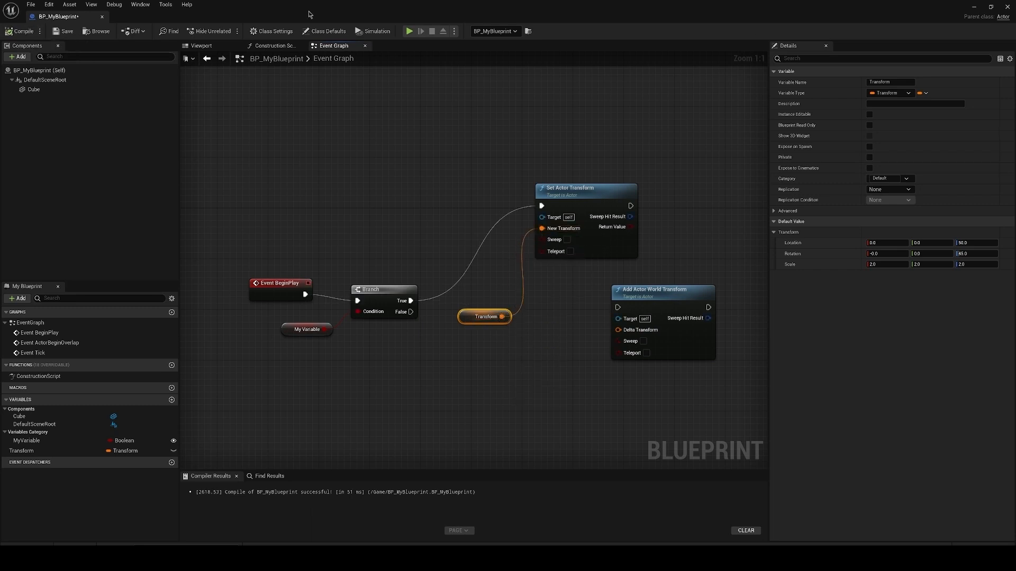
Step: Switch back to the level editor and play the level to examine the cube driven by Set Actor Transform
left_click(975, 7)
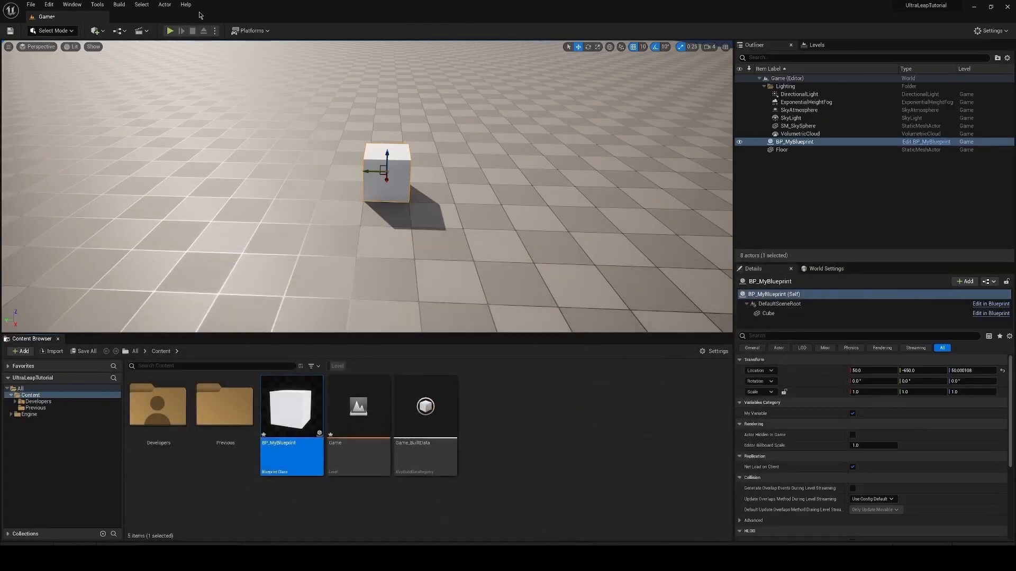
left_click(169, 31)
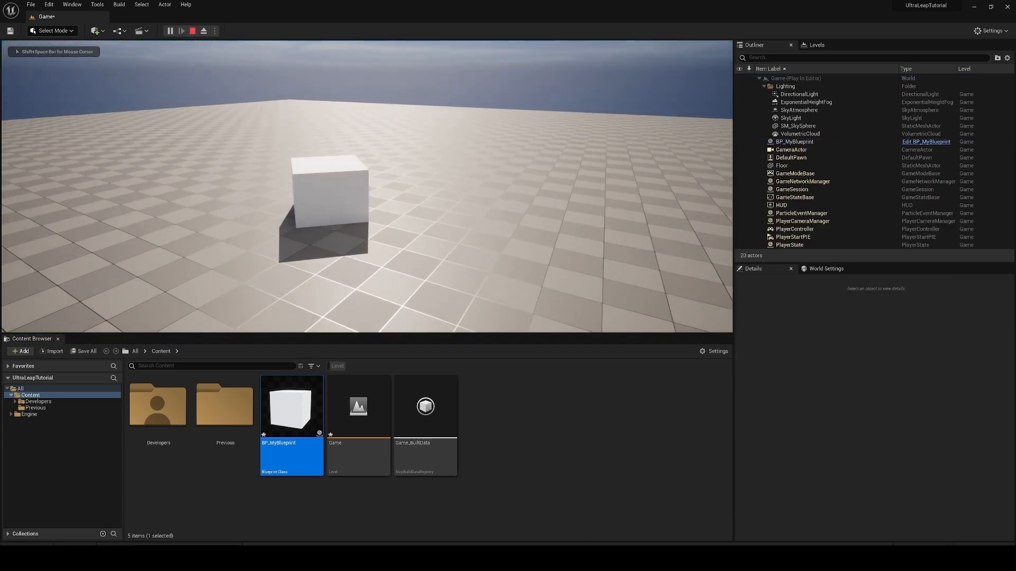
key("a")
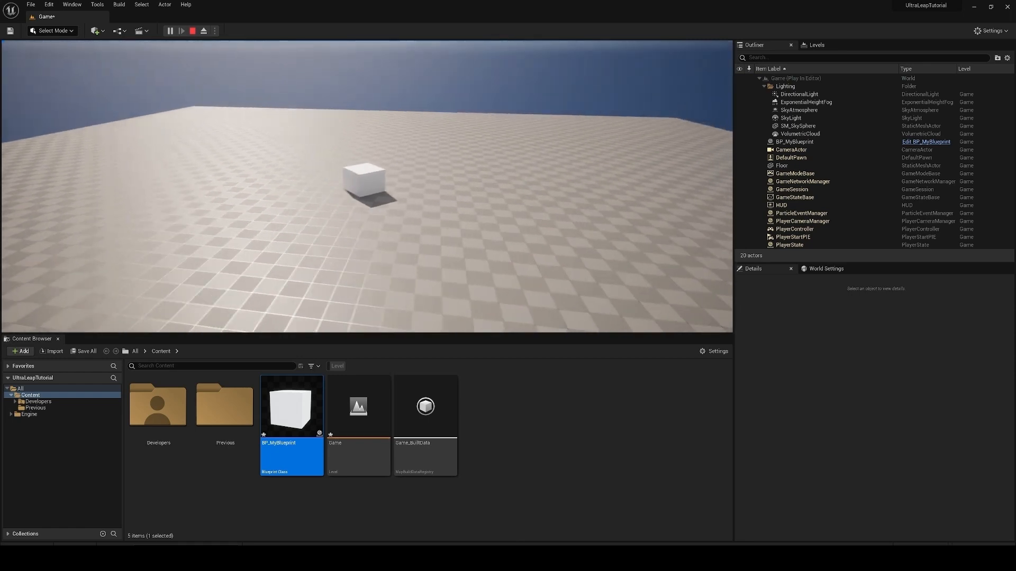
Step: Fly up to and around the cube in the running level to inspect its transform, and stop the play session
key("w")
key("w")
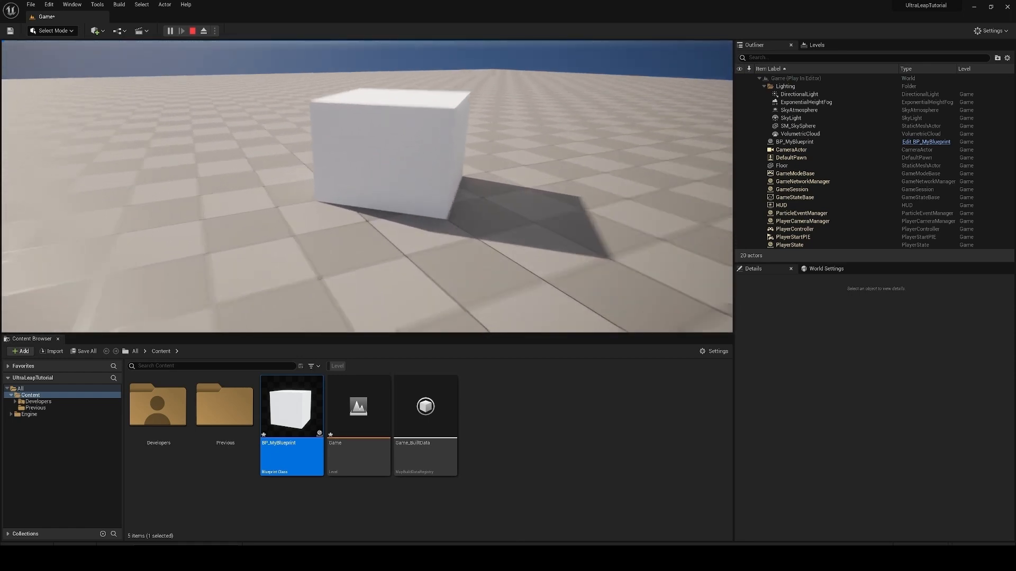
key("e")
key("s")
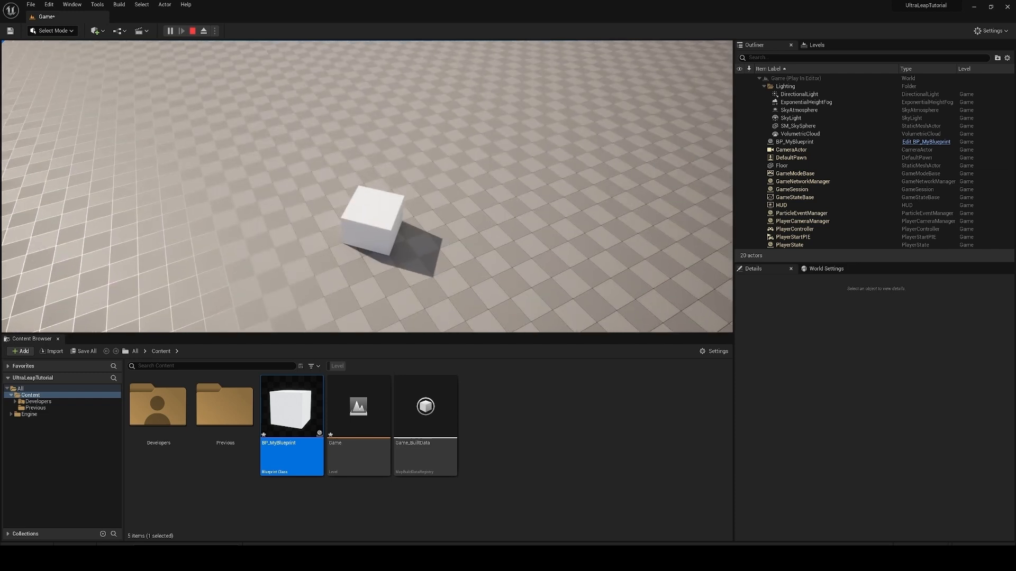
key("Escape")
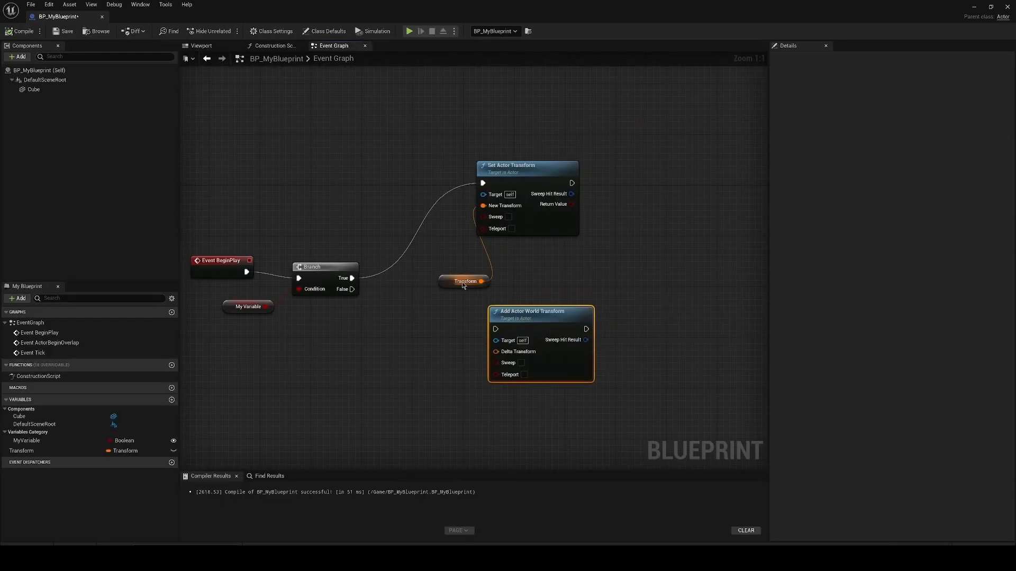
Step: Connect the Branch's False output to Add Actor World Transform and the Transform variable to its Delta Transform input
left_click(430, 283)
left_click_drag(351, 290, 497, 331)
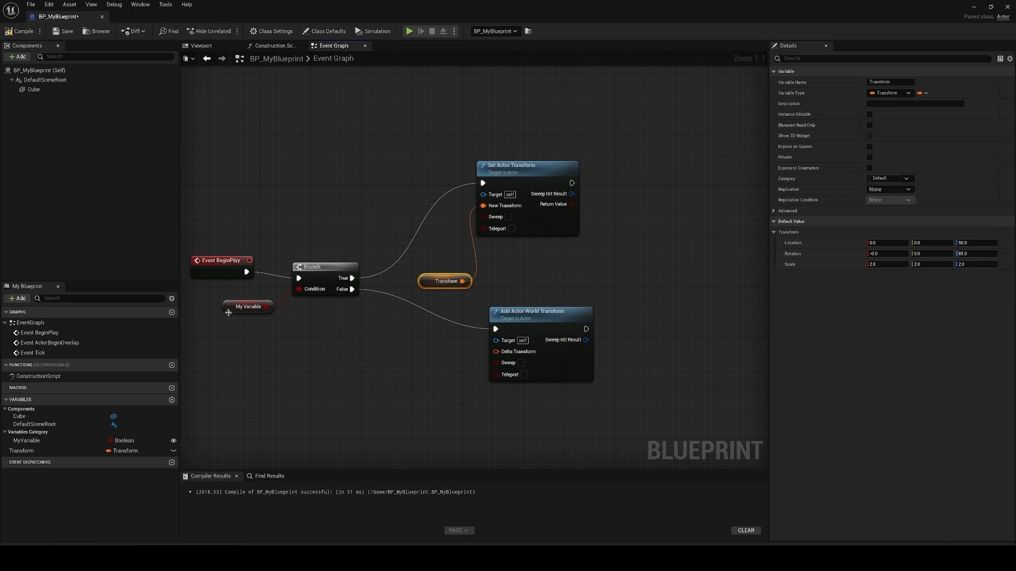
left_click(228, 313)
right_click_drag(453, 304, 471, 302)
left_click_drag(480, 279, 517, 352)
left_click_drag(461, 280, 454, 279)
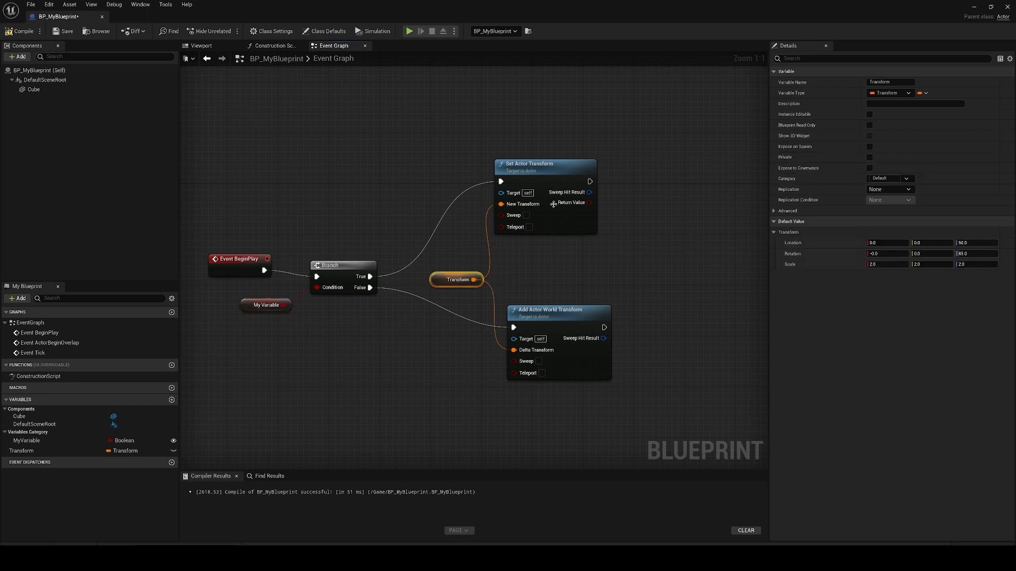
Step: Set My Variable's default value to false and compile the Blueprint
left_click(251, 304)
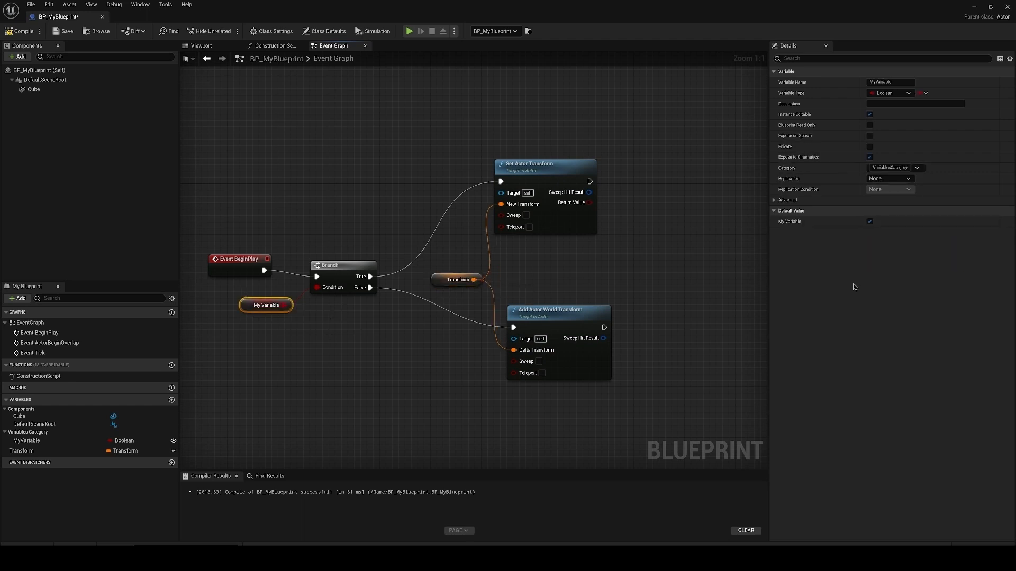
left_click(869, 222)
left_click(21, 30)
Step: Play the level from the level editor to check the cube with the Branch's False path, and stop it
left_click(973, 6)
left_click(173, 32)
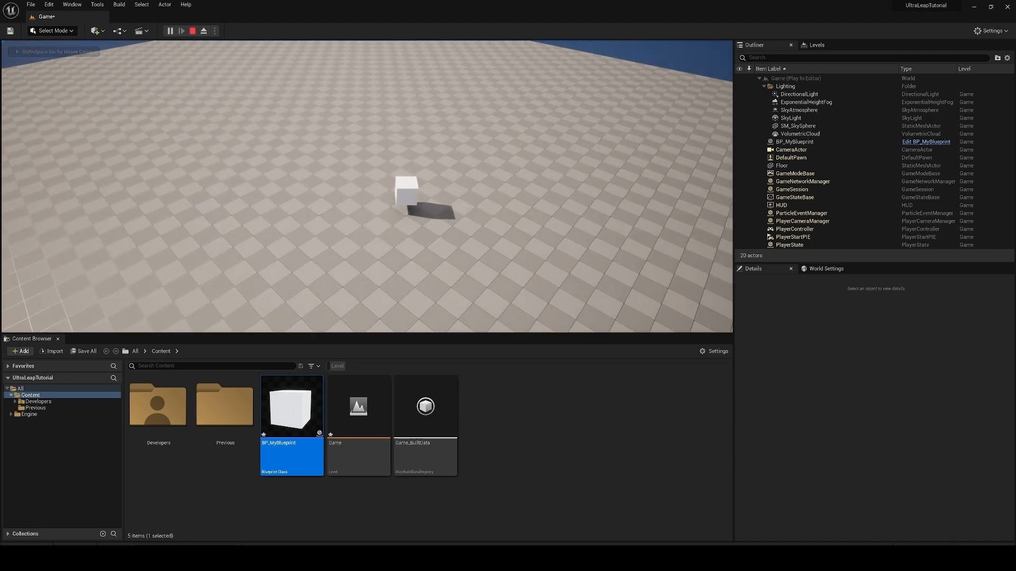
key("Escape")
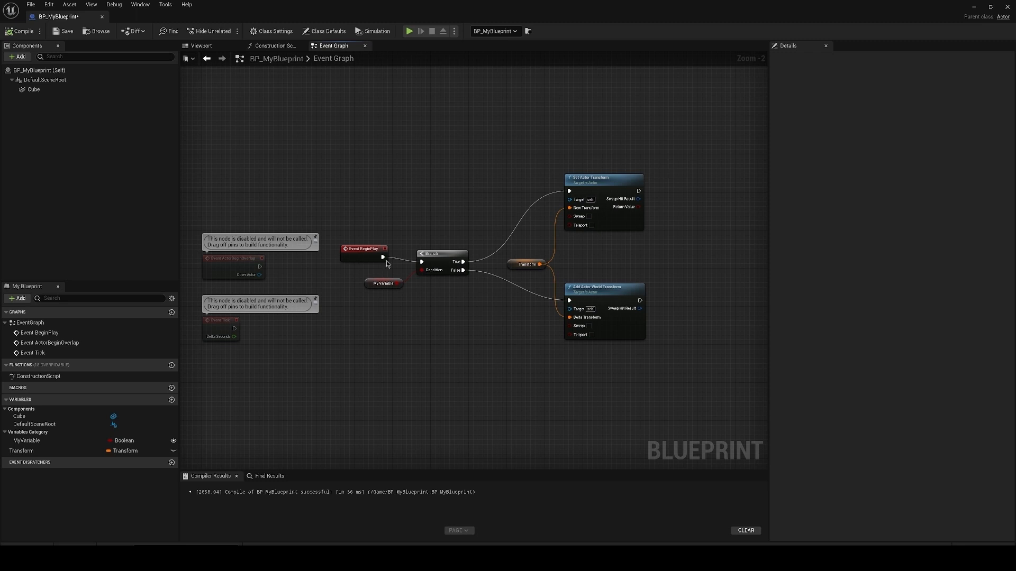
Step: Move the disabled Event Tick node down into free space below Event ActorBeginOverlap
scroll(258, 387, "up", 1)
left_click(257, 318)
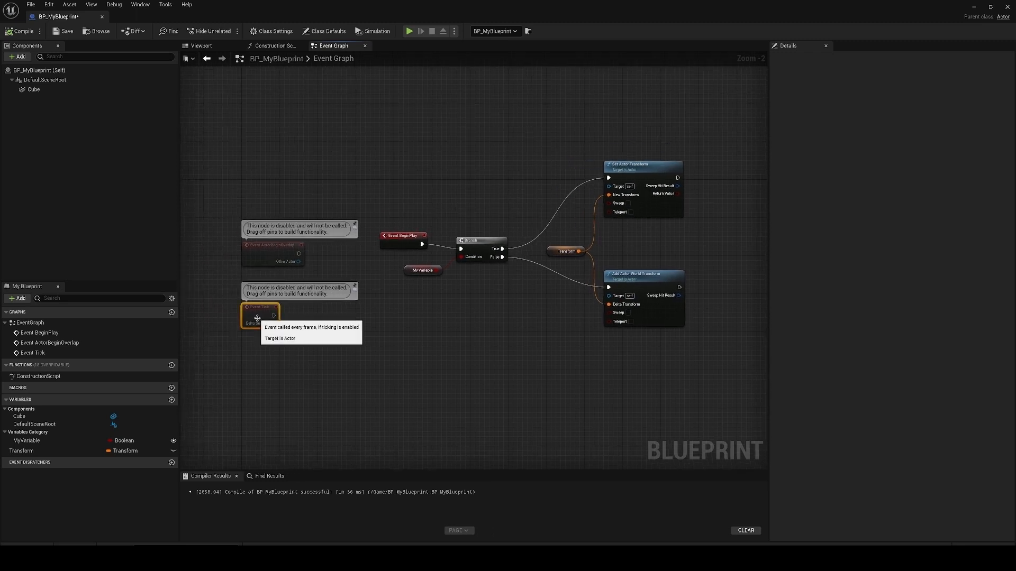
scroll(257, 319, "up", 1)
left_click_drag(257, 318, 305, 392)
left_click(405, 374)
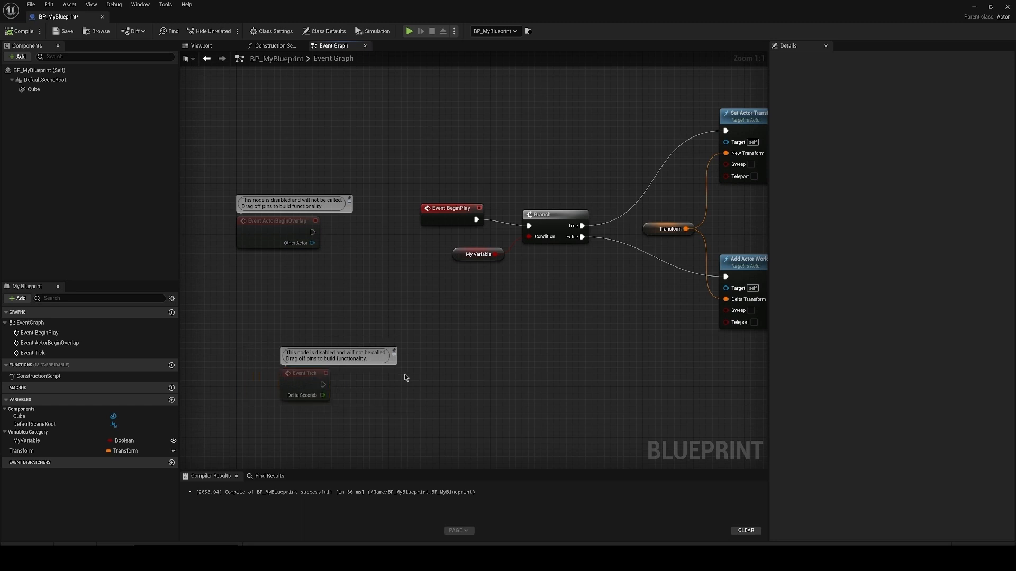
scroll(398, 394, "down", 1)
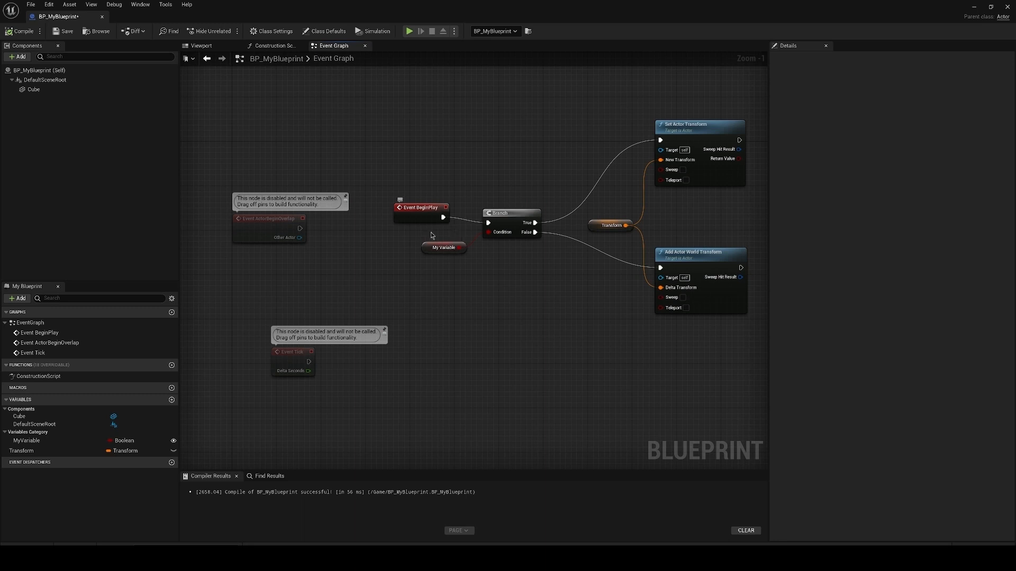
Step: Drive the Branch from Event Tick instead of Event BeginPlay, moving Event BeginPlay and the My Variable node out of the way
left_click_drag(427, 245, 445, 339)
left_click_drag(443, 218, 309, 362, "ctrl")
left_click(435, 166)
left_click_drag(405, 213, 259, 167)
left_click(463, 157)
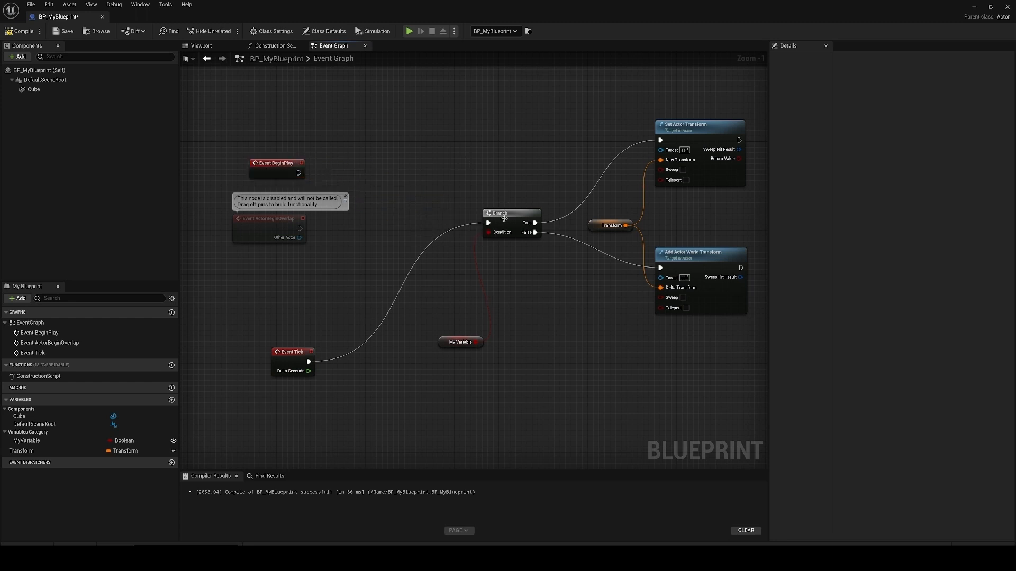
left_click_drag(503, 218, 504, 236)
left_click_drag(450, 343, 433, 371)
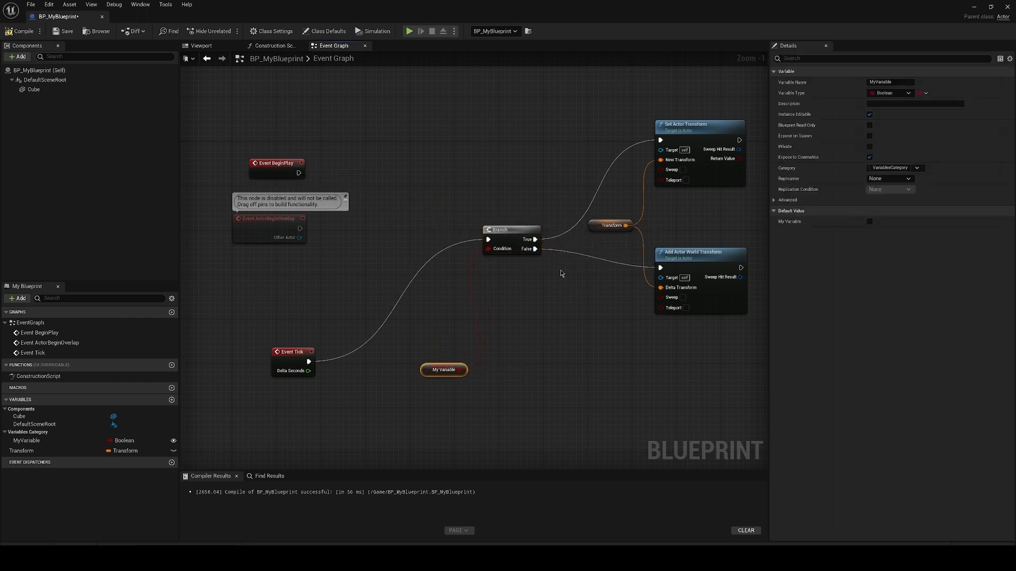
Step: Make the Transform variable instance editable, and compile and save the Blueprint
left_click(592, 226)
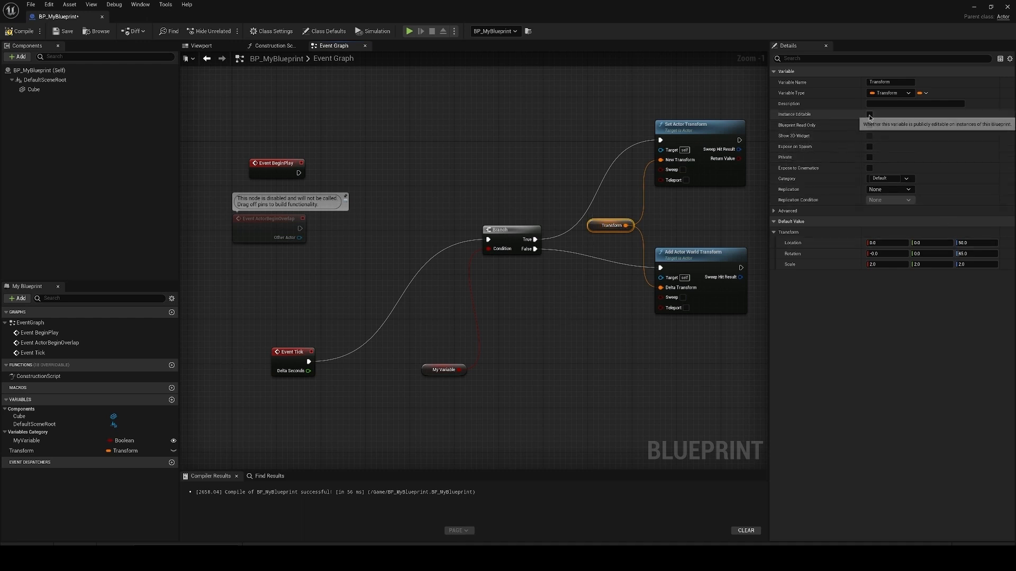
left_click(173, 452)
left_click(268, 456)
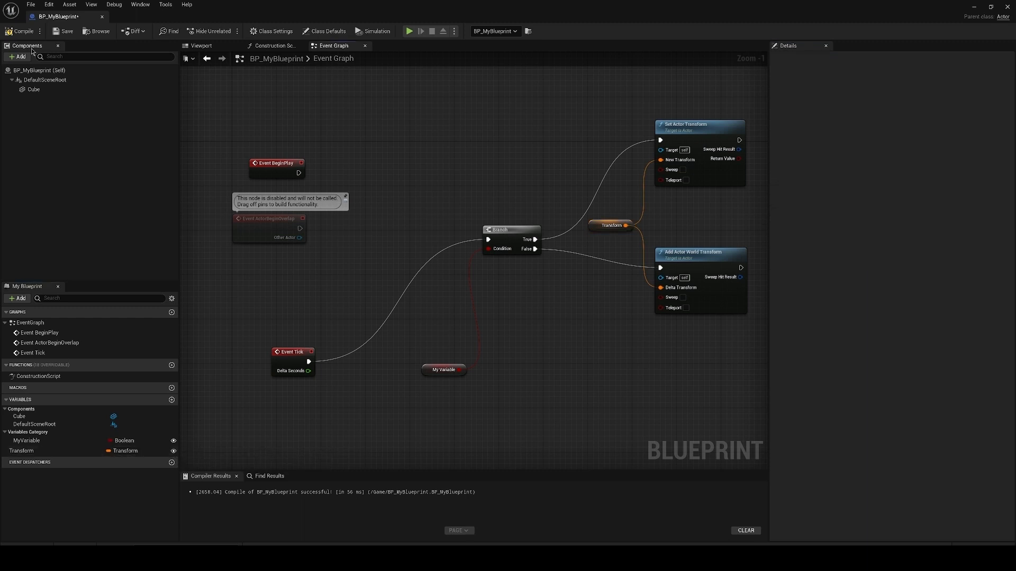
left_click(21, 31)
left_click(61, 35)
Step: Play the level to check the cube being transformed on every tick, and return to the Blueprint's Event Graph
left_click(976, 10)
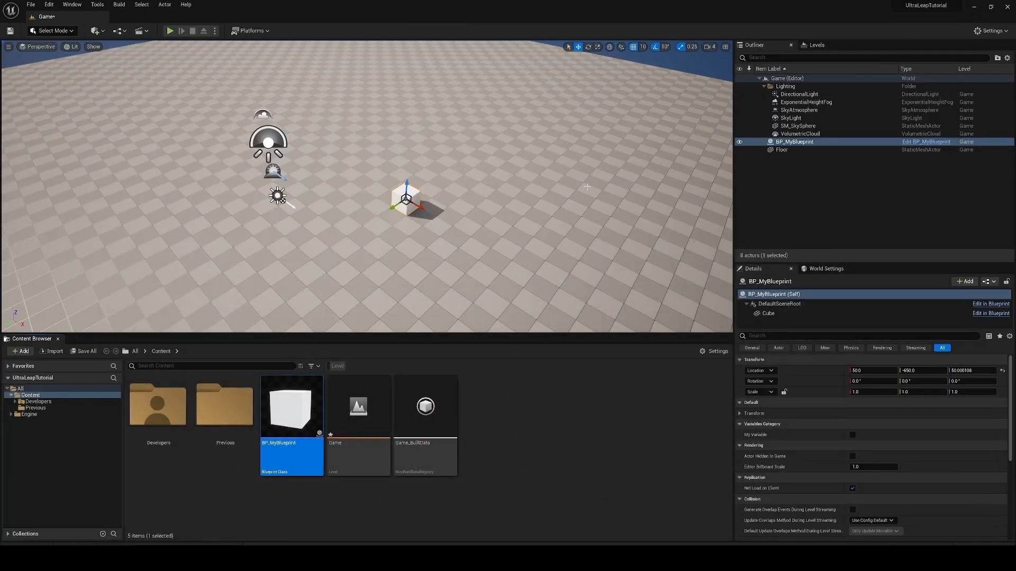
left_click(170, 32)
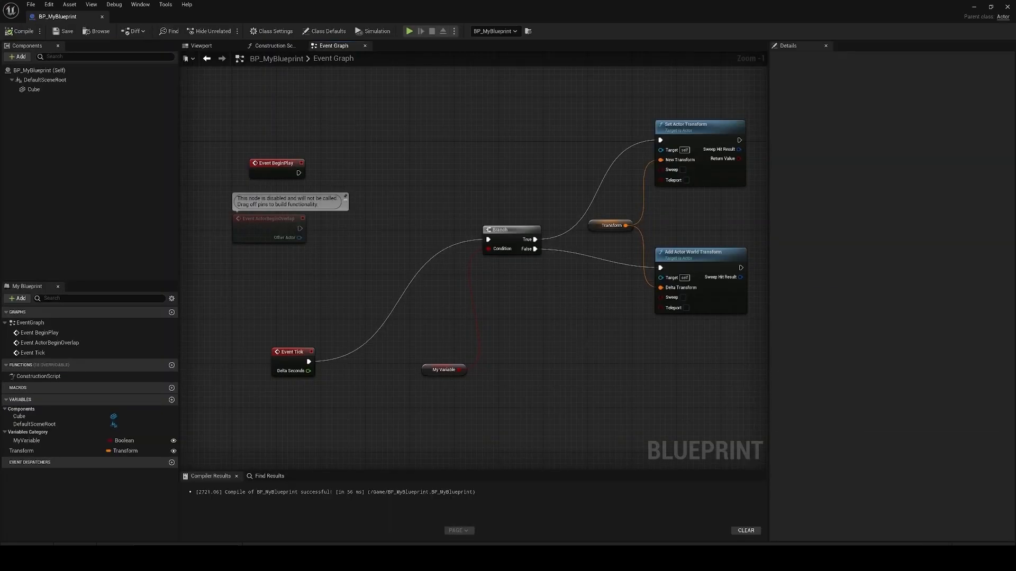
right_click_drag(687, 258, 572, 258)
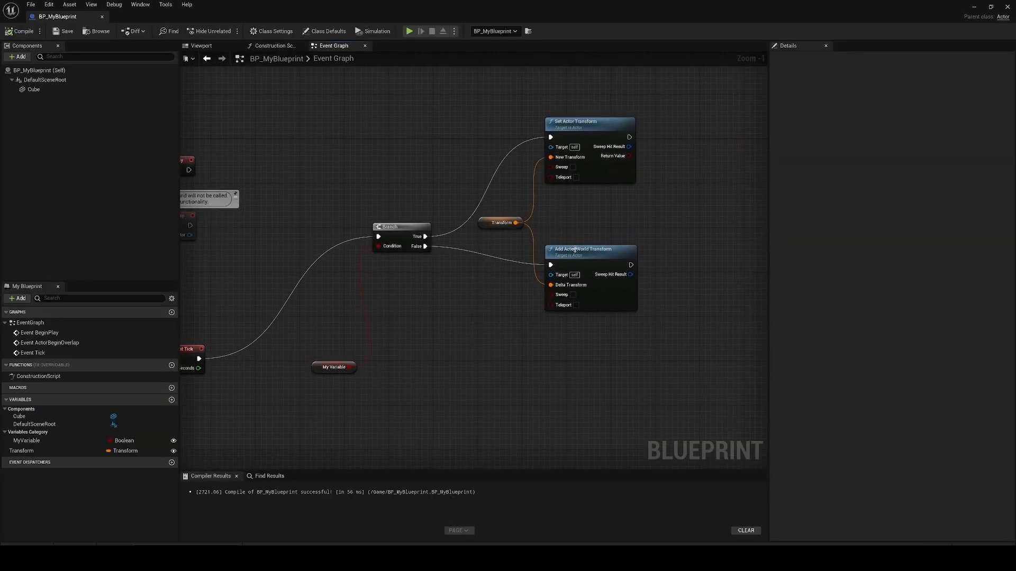
Step: Nudge the Add Actor World Transform, Transform and Set Actor Transform nodes so the two function nodes line up
left_click_drag(572, 258, 578, 257)
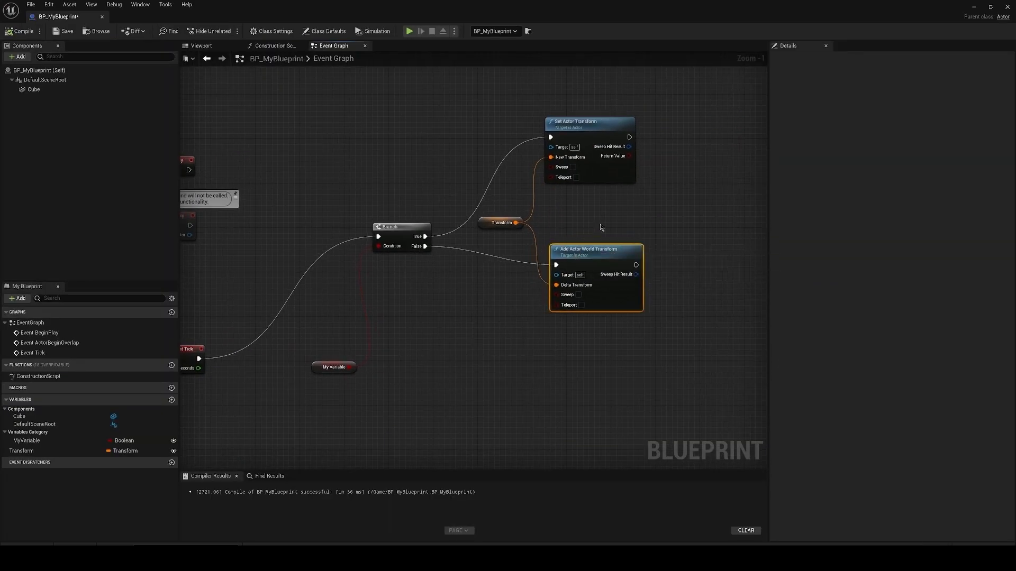
left_click_drag(489, 222, 495, 228)
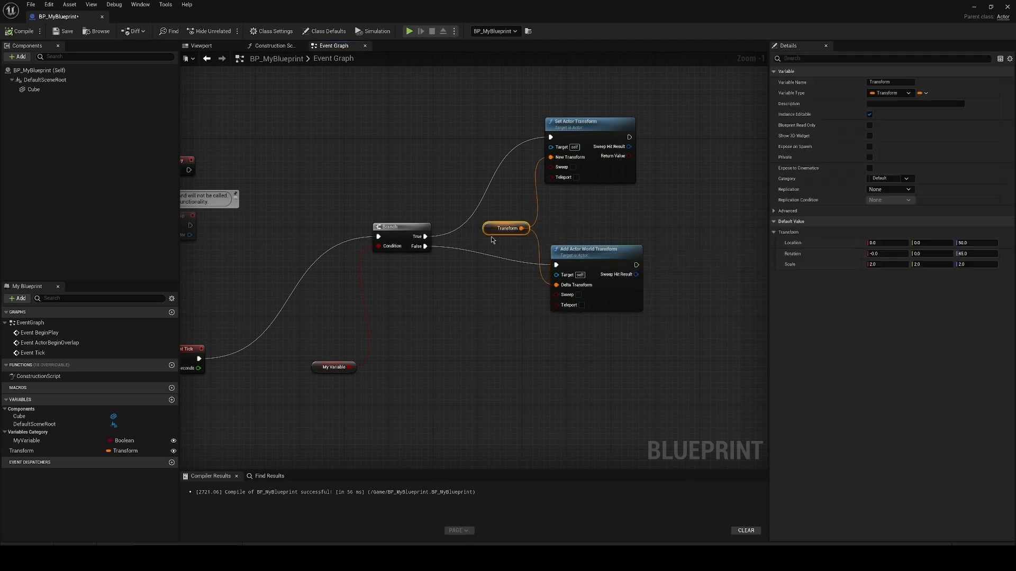
left_click_drag(606, 128, 613, 127)
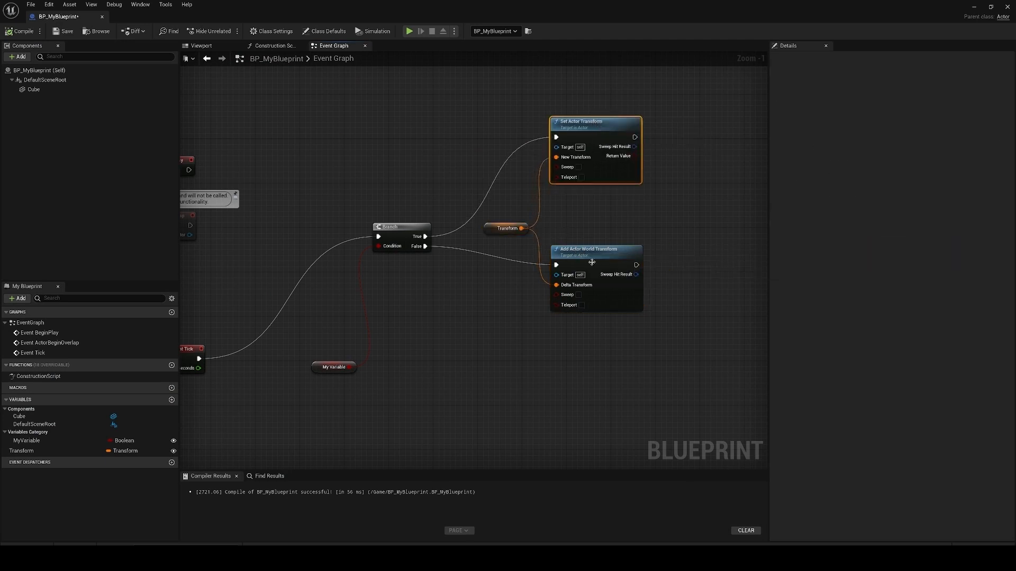
left_click_drag(569, 131, 568, 132)
left_click(589, 256)
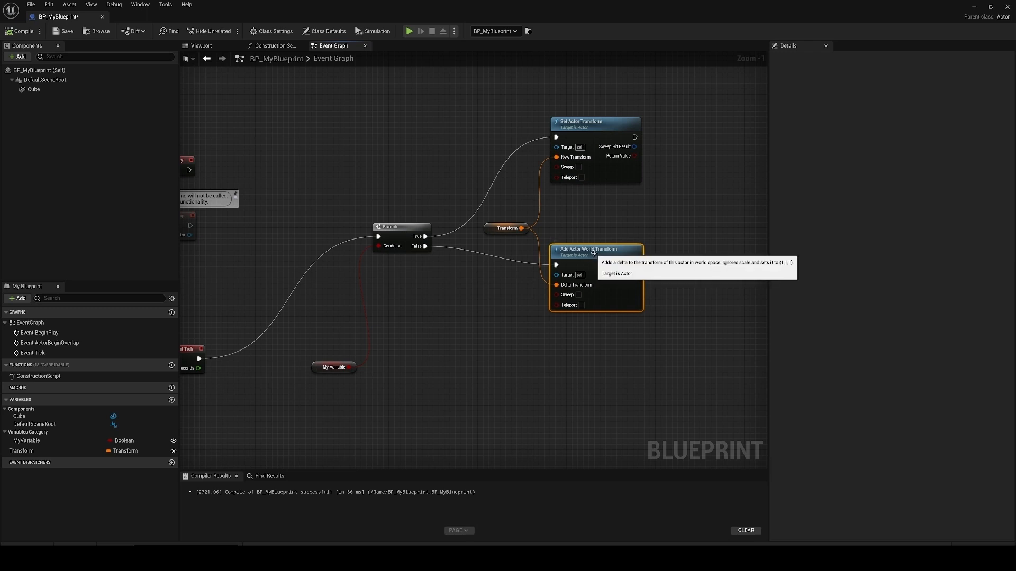
Step: Place Event Tick in line with the Branch and move the My Variable node just below Event Tick
right_click_drag(592, 230, 620, 224)
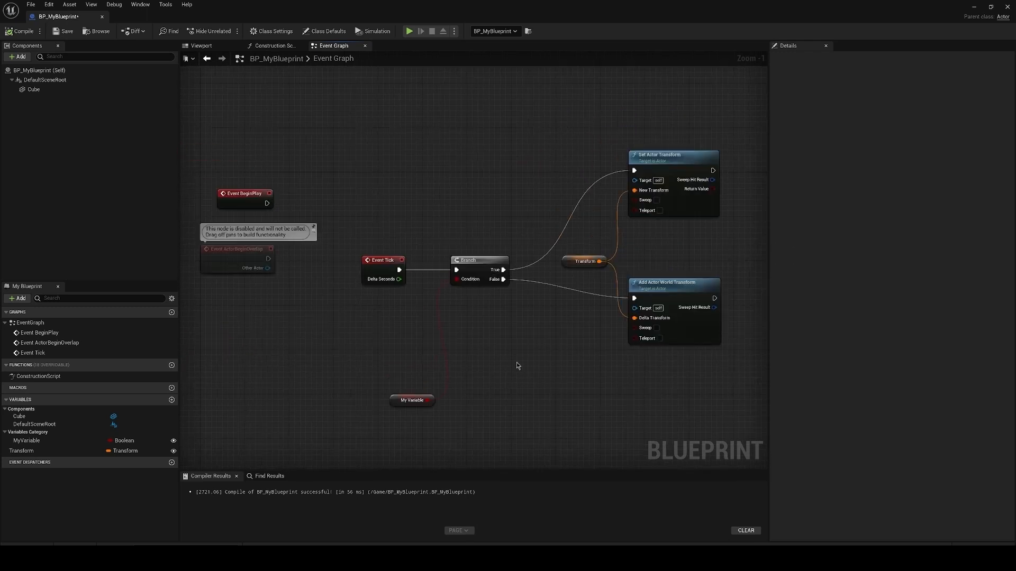
right_click_drag(519, 365, 504, 346)
left_click(652, 181)
left_click(640, 275)
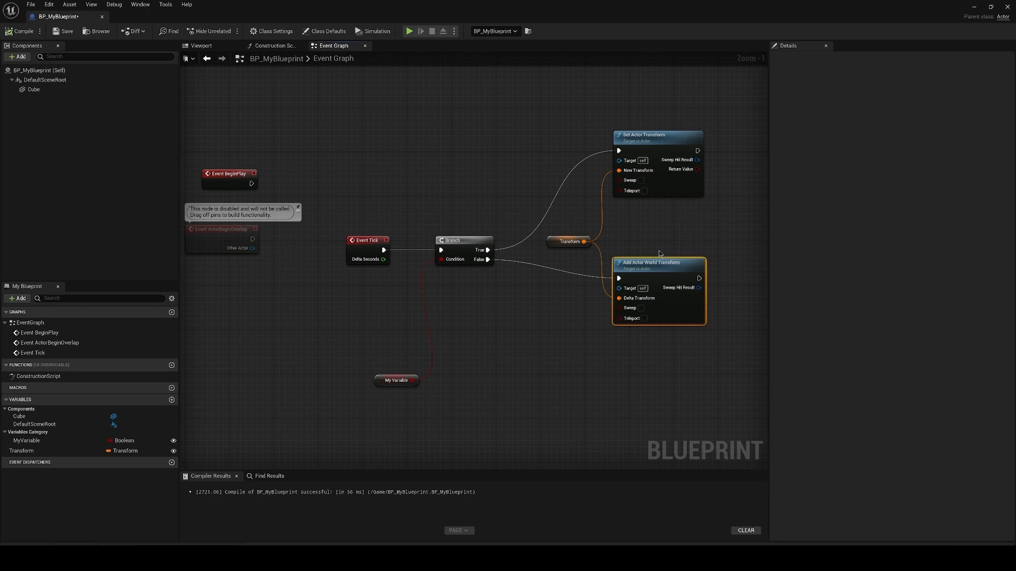
left_click_drag(392, 381, 354, 325)
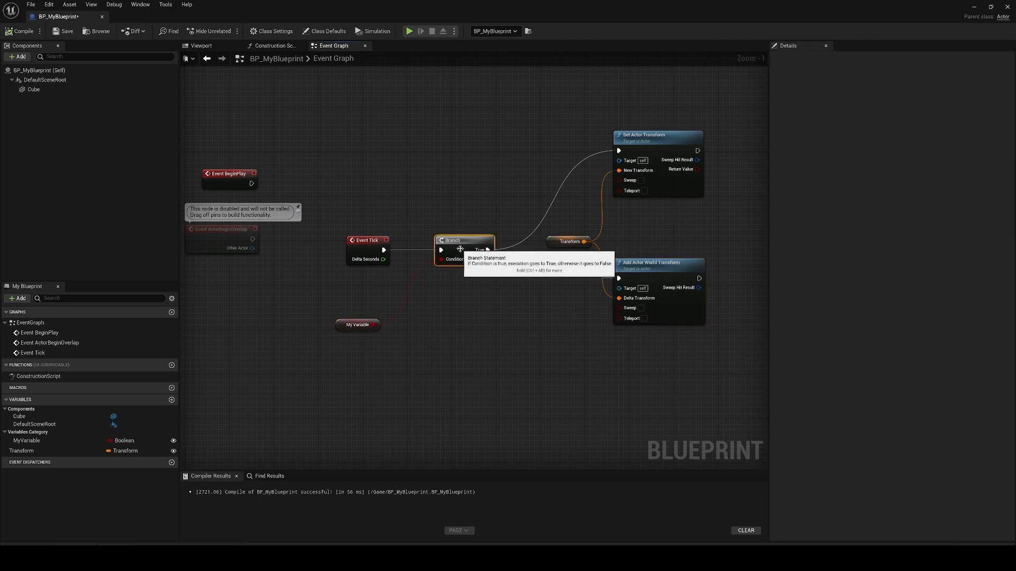
left_click(458, 242)
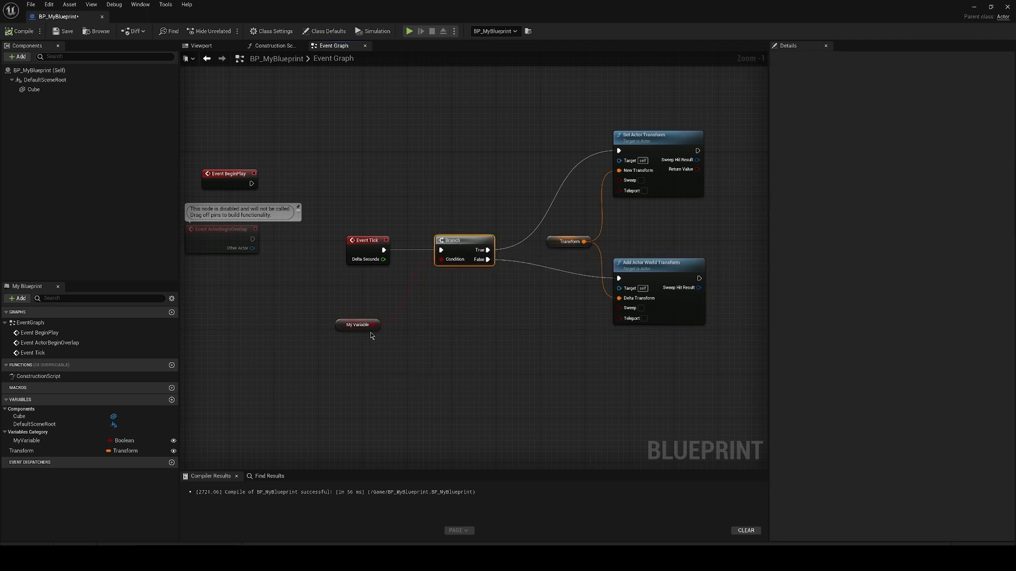
mouse_move(463, 405)
right_mouse_down()
mouse_move(454, 351)
mouse_move(474, 398)
right_mouse_up()
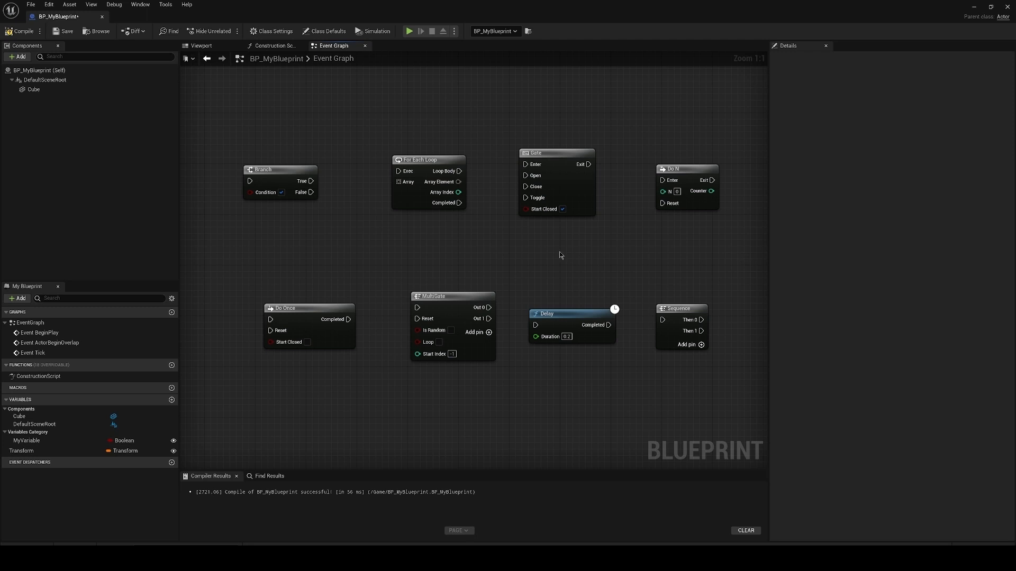
Step: Examine the Do Once, MultiGate and Delay nodes among the flow control examples in the graph
left_click(296, 324)
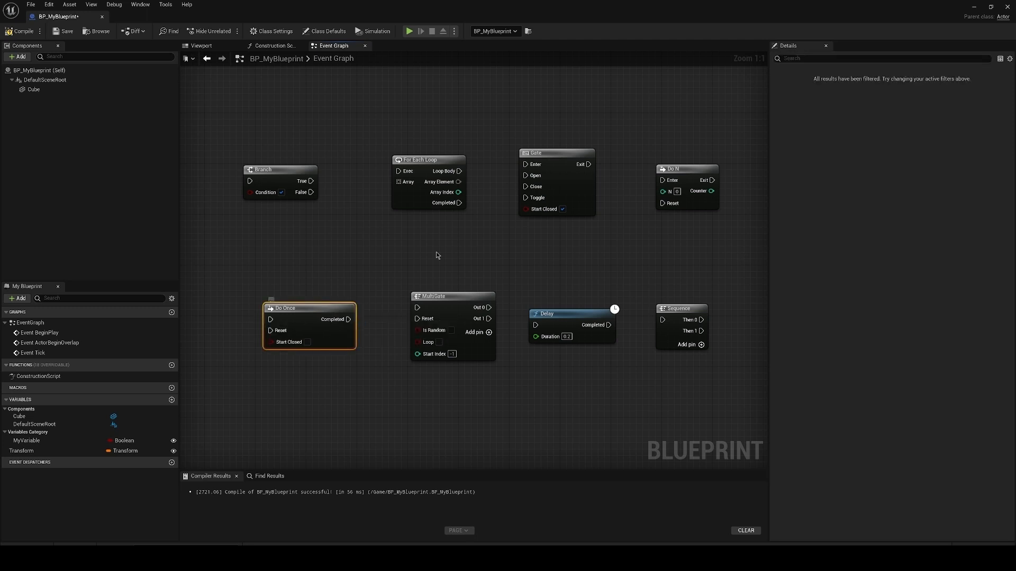
left_click(482, 293)
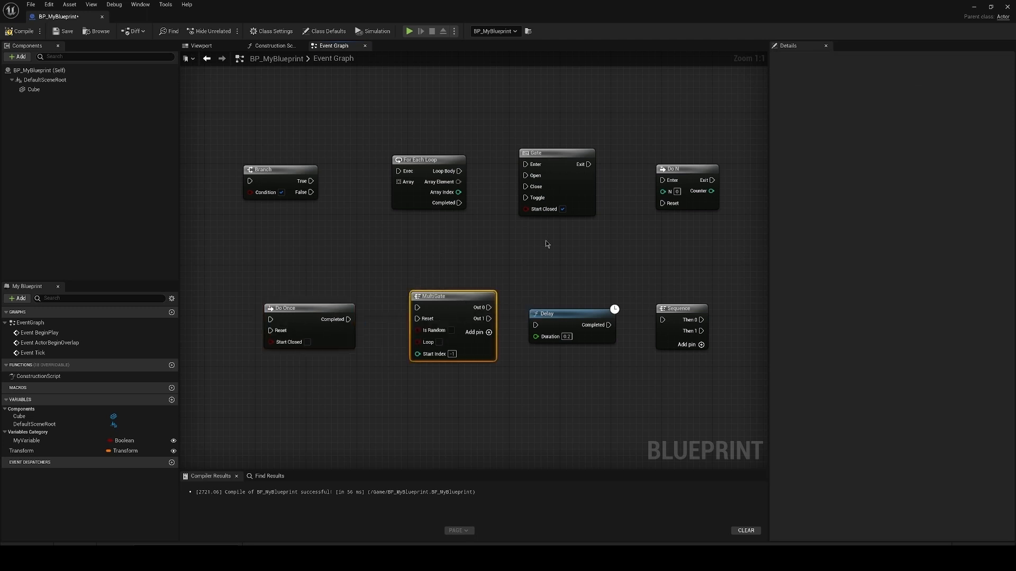
left_click(571, 317)
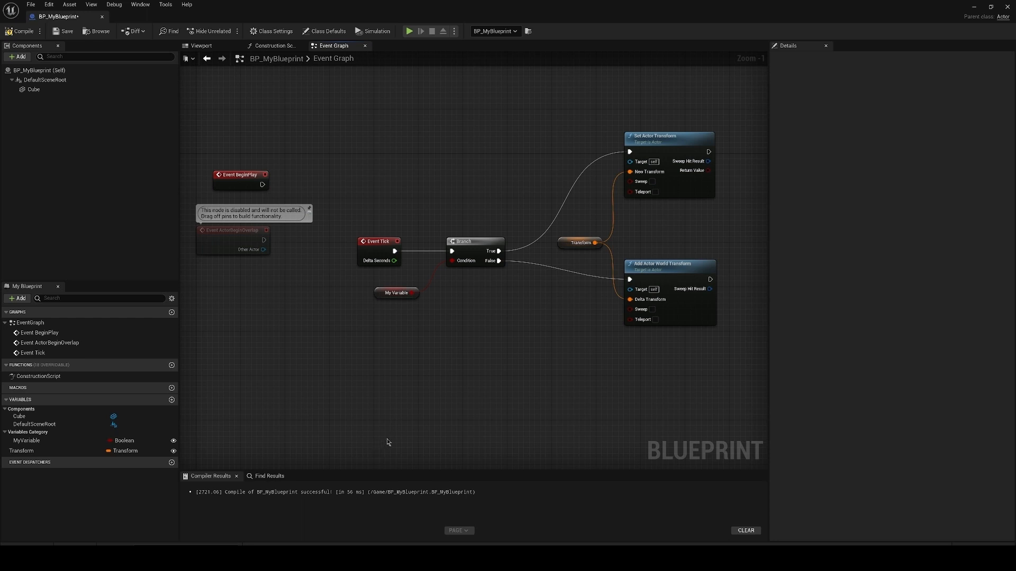
Step: Add a custom event named "name it" below the graph and call it from Add Actor World Transform's execution output
right_click_drag(388, 438, 399, 306)
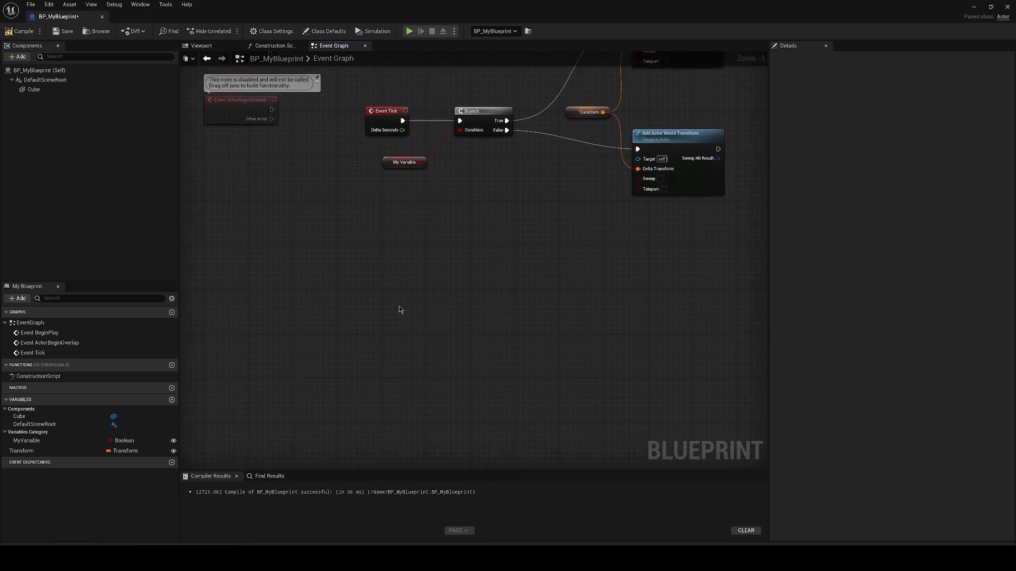
right_click(369, 366)
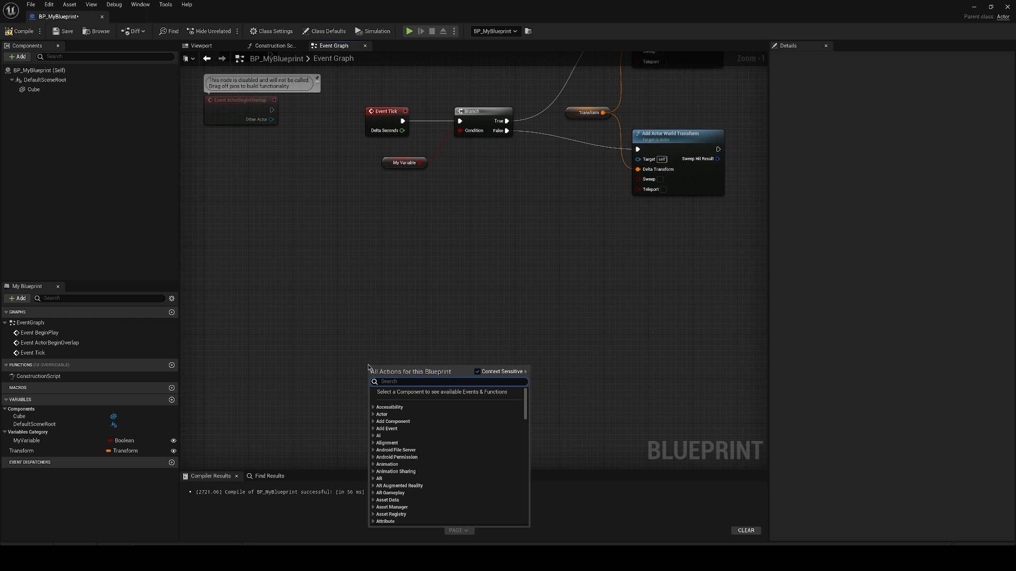
type("custom e")
key("Return")
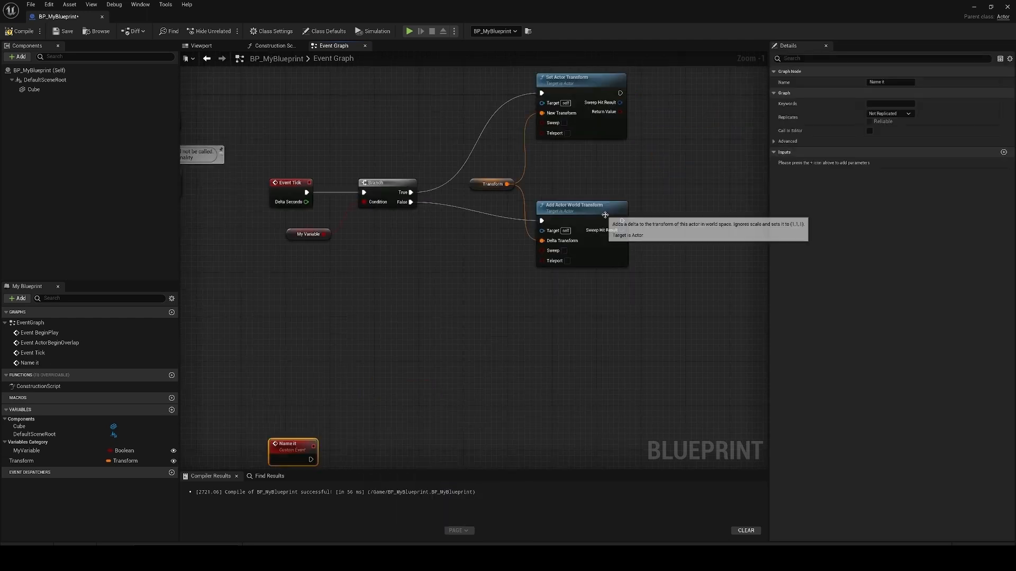
left_click_drag(622, 220, 669, 219)
type("name it")
key("Return")
right_click_drag(562, 311, 554, 269)
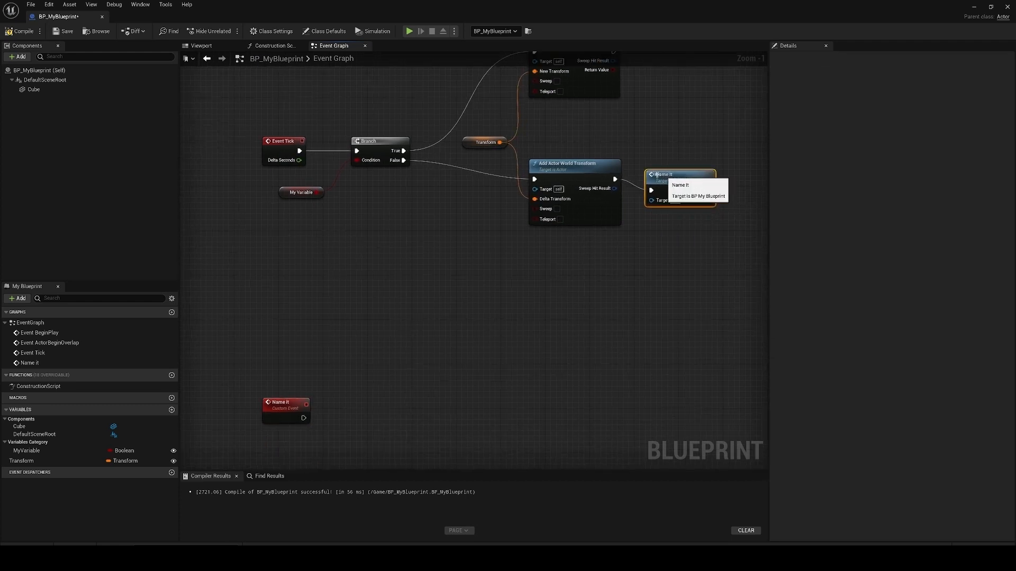
Step: Remove the "name it" custom event and its call node from the Event Graph
left_click_drag(709, 191, 257, 409)
left_click(228, 340)
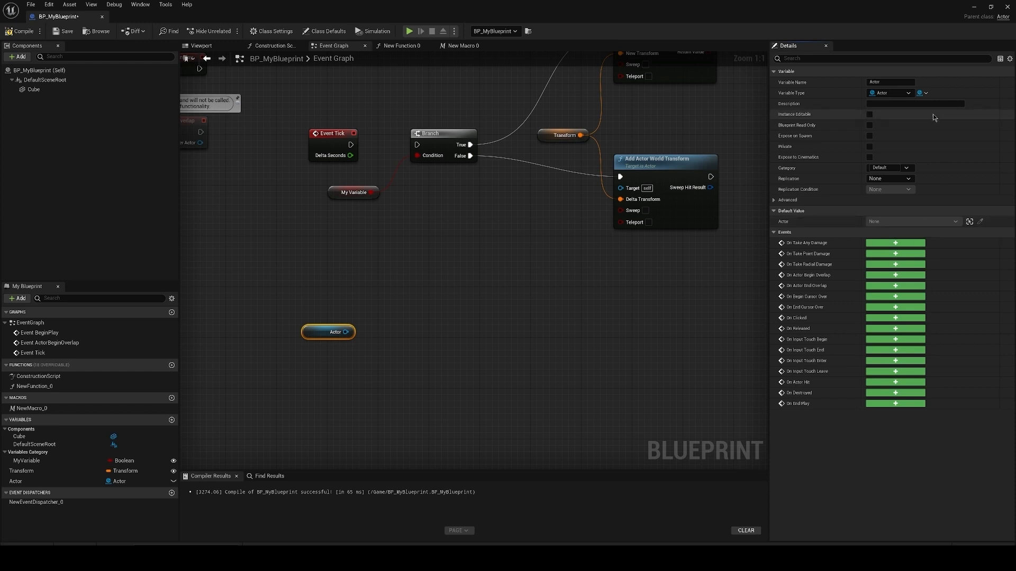
Step: Change the Actor variable's type to an Actor class reference and close the resulting find window
left_click(903, 95)
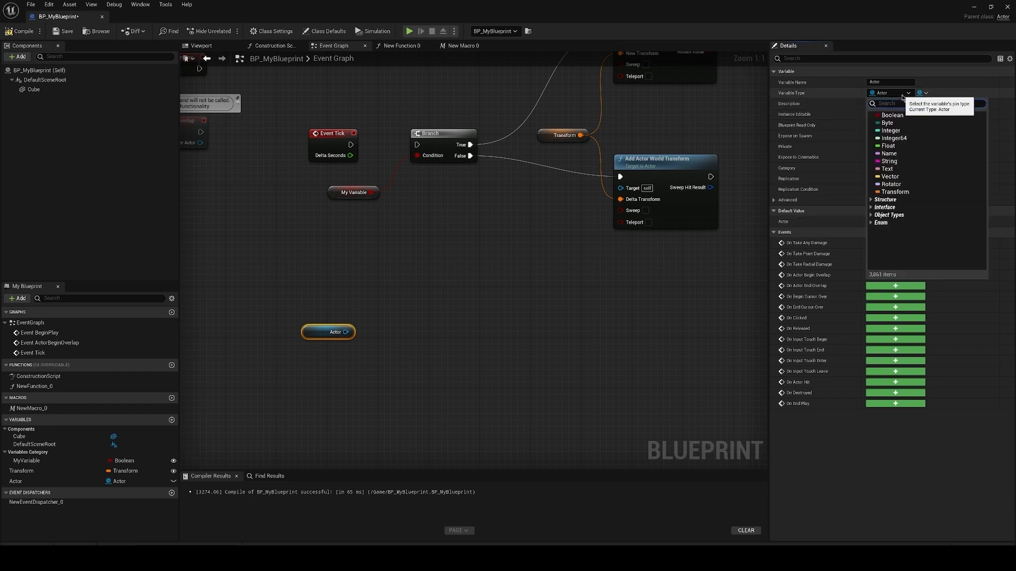
type("actor")
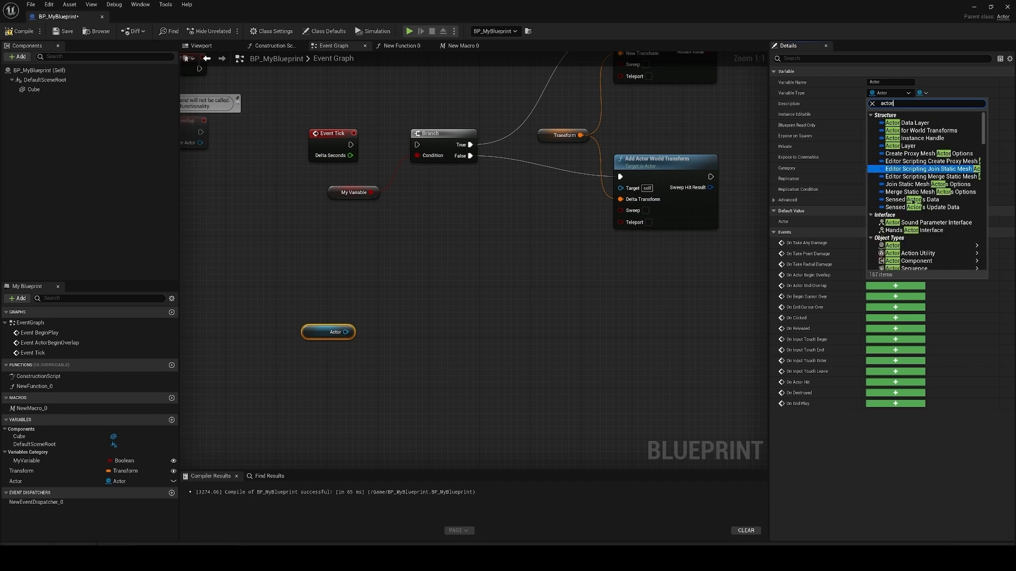
left_click(909, 245)
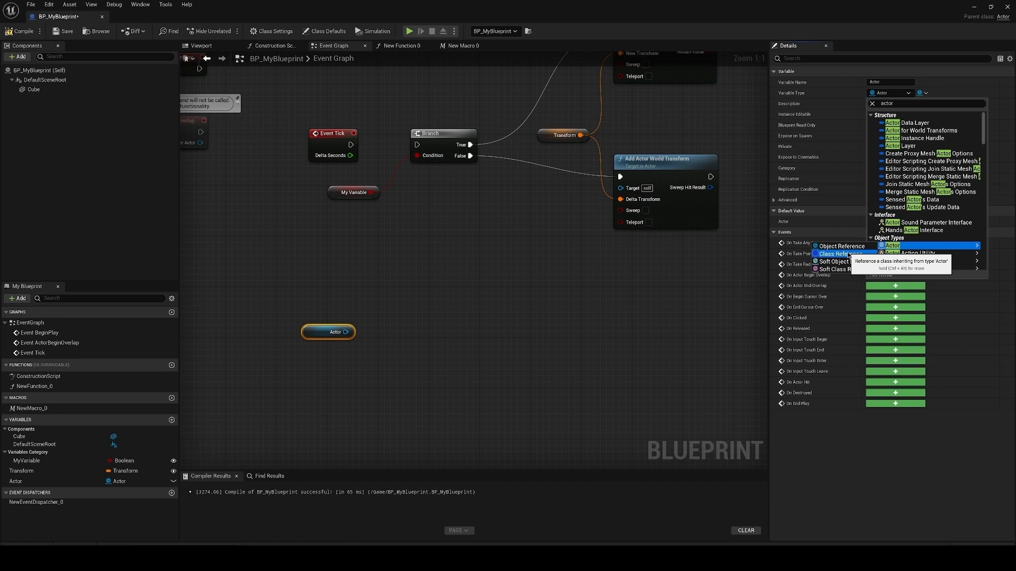
left_click(841, 254)
left_click(534, 300)
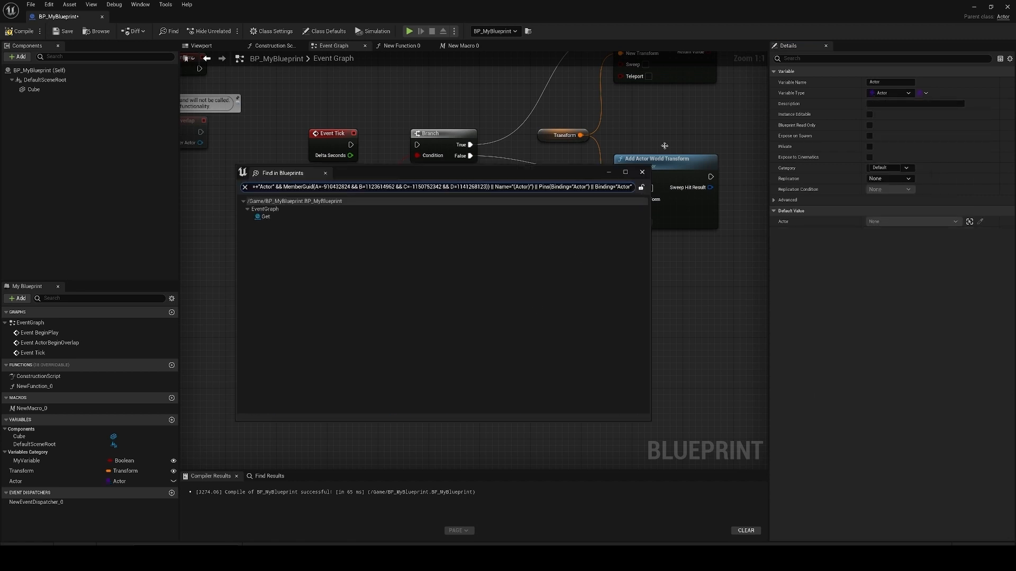
left_click(643, 172)
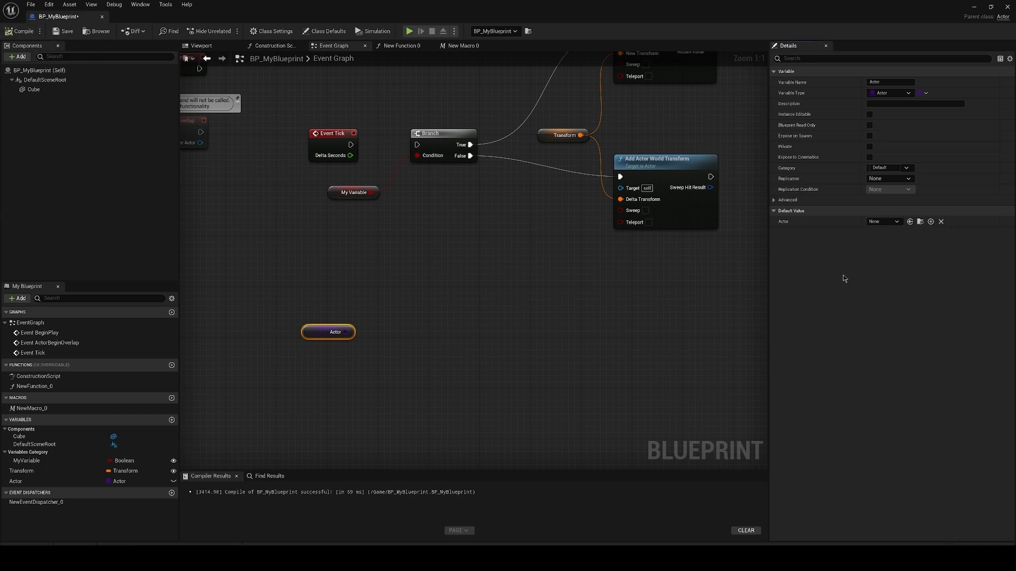
Step: Set the Actor variable's default value to the Actor class
left_click(889, 222)
scroll(918, 312, "down", 5)
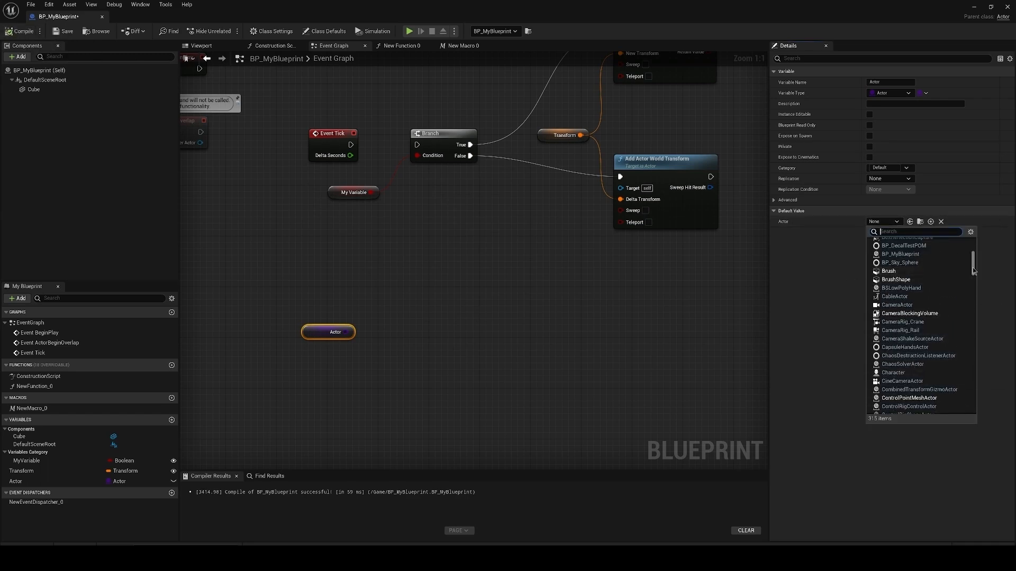
left_click_drag(973, 271, 975, 253)
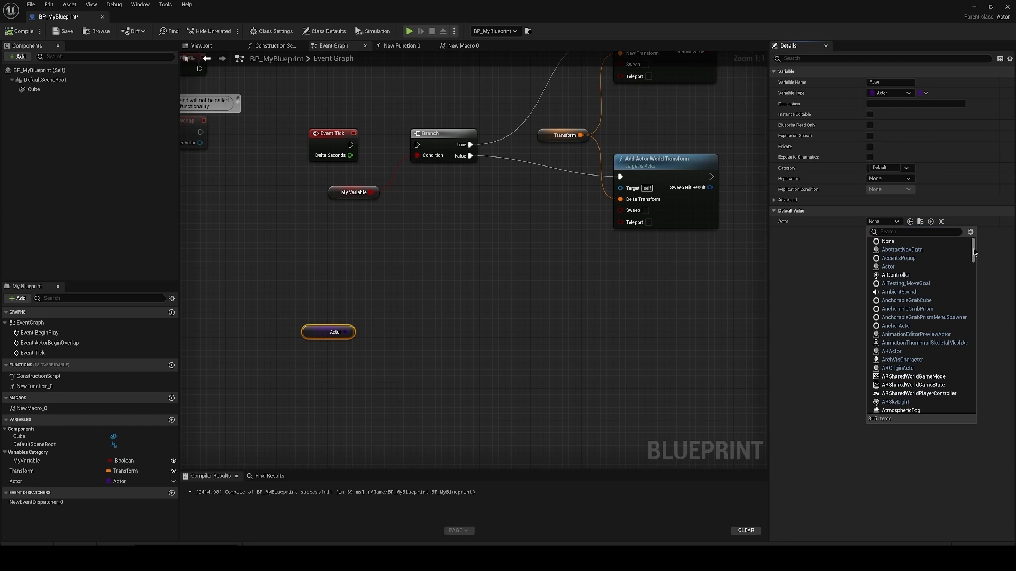
left_click(889, 267)
left_click(889, 222)
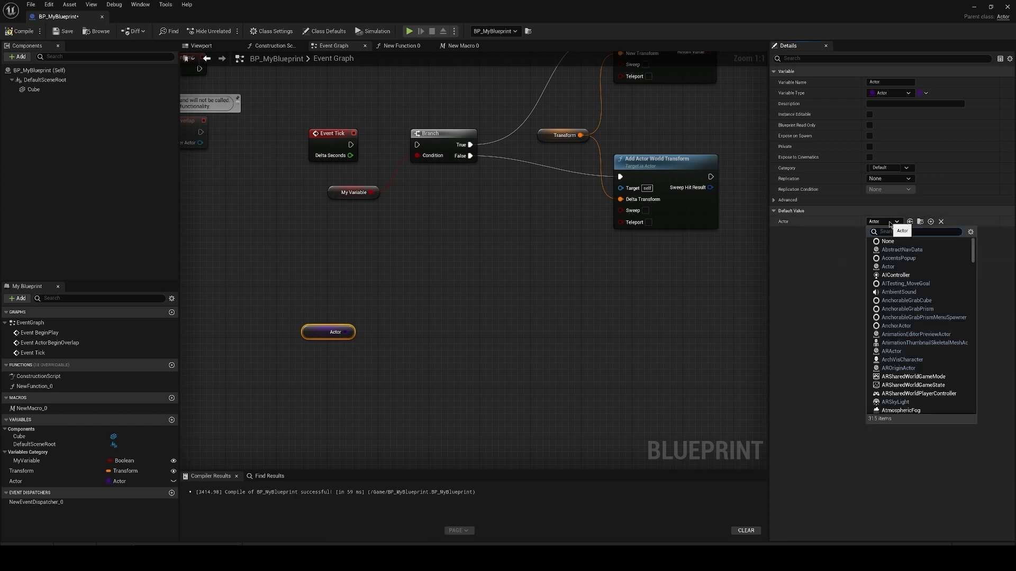
left_click(891, 223)
left_click(891, 223)
left_click(892, 223)
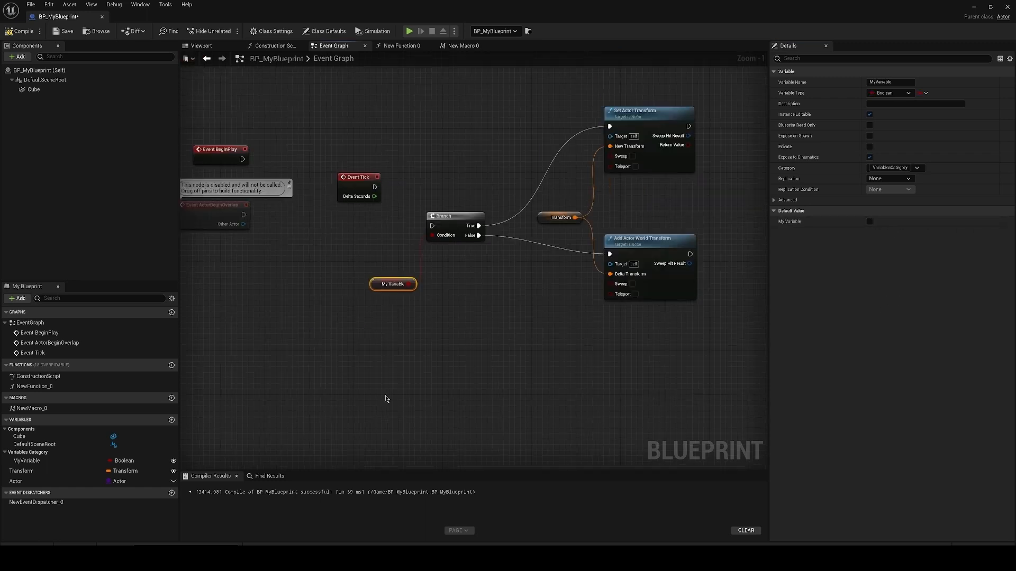
Step: Add a Tab keyboard event to the Event Graph, connect its Pressed output to the Branch's execution input, and compile
right_click_drag(385, 396, 404, 410)
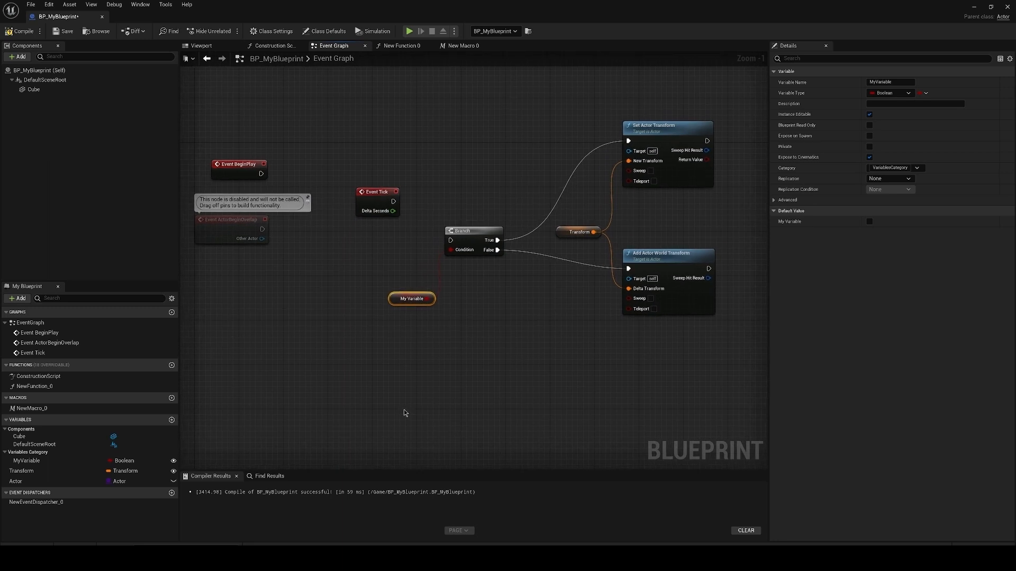
right_click(412, 392)
type("tab")
left_click_drag(570, 509, 573, 437)
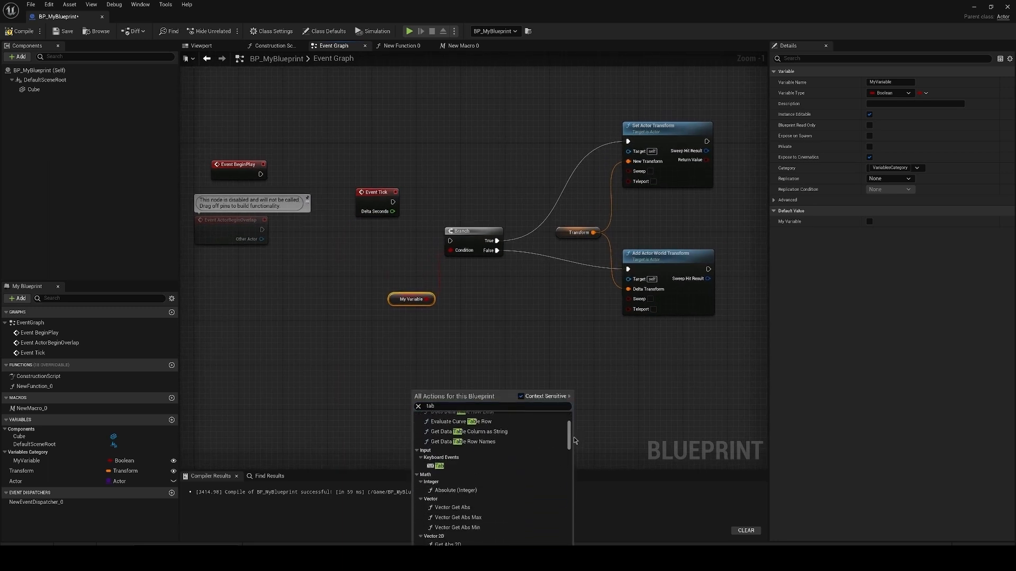
left_click(431, 462)
left_click_drag(431, 393, 384, 239)
left_click_drag(385, 246, 451, 241)
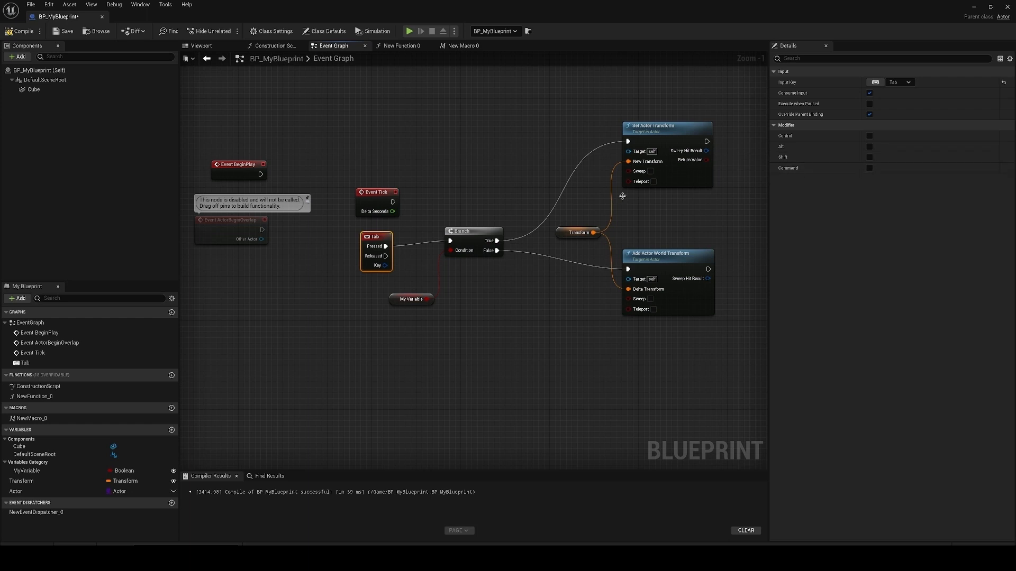
left_click(906, 82)
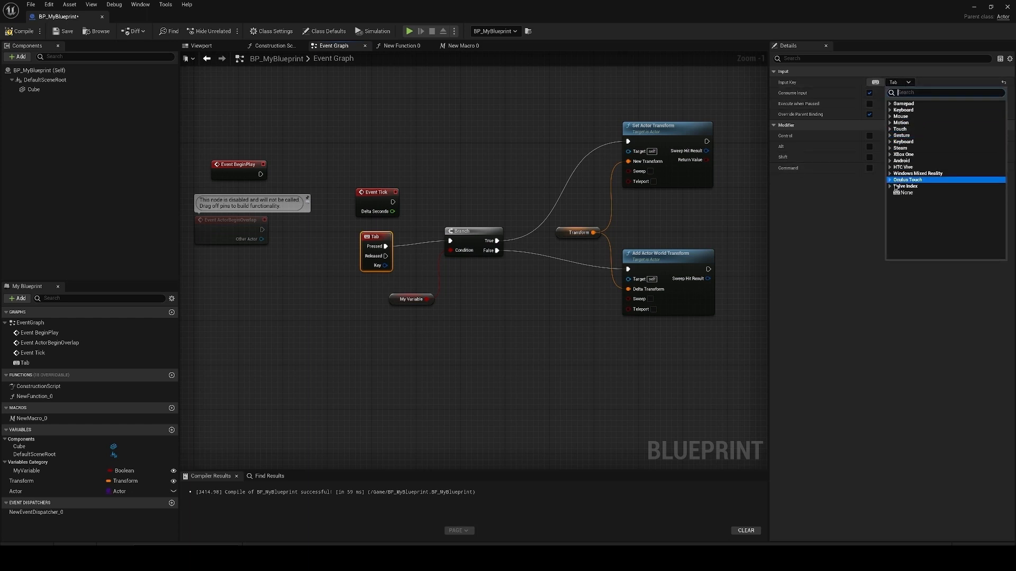
left_click(799, 278)
left_click(20, 30)
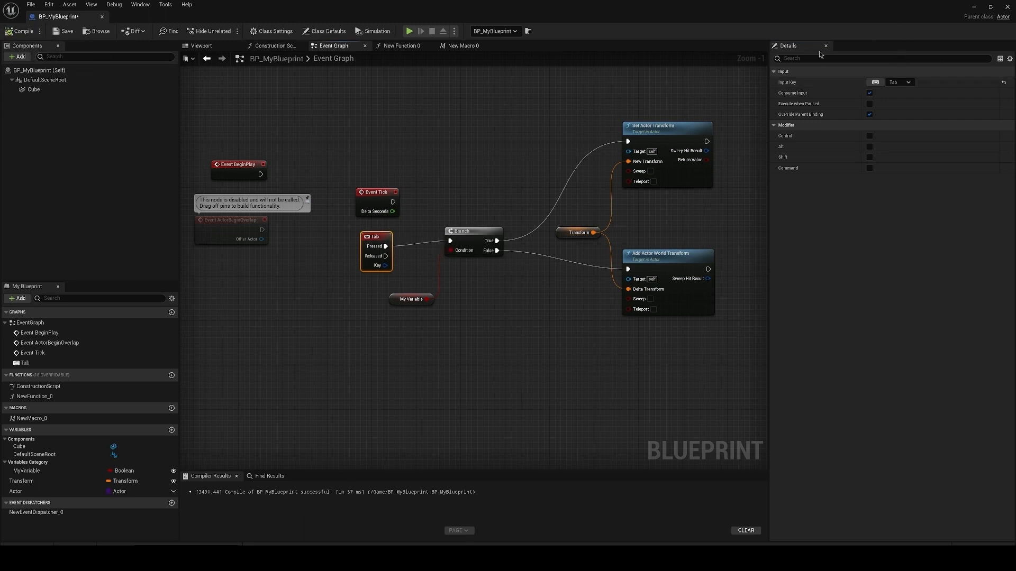
Step: Set Auto Receive Input to Player 0 in the blueprint's class defaults and compile
left_click(321, 33)
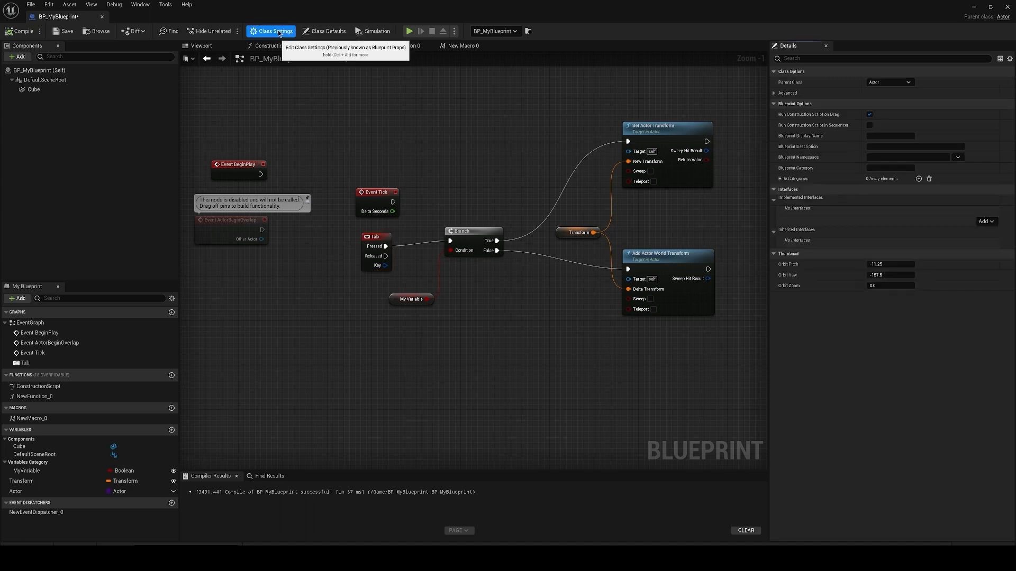
left_click(336, 33)
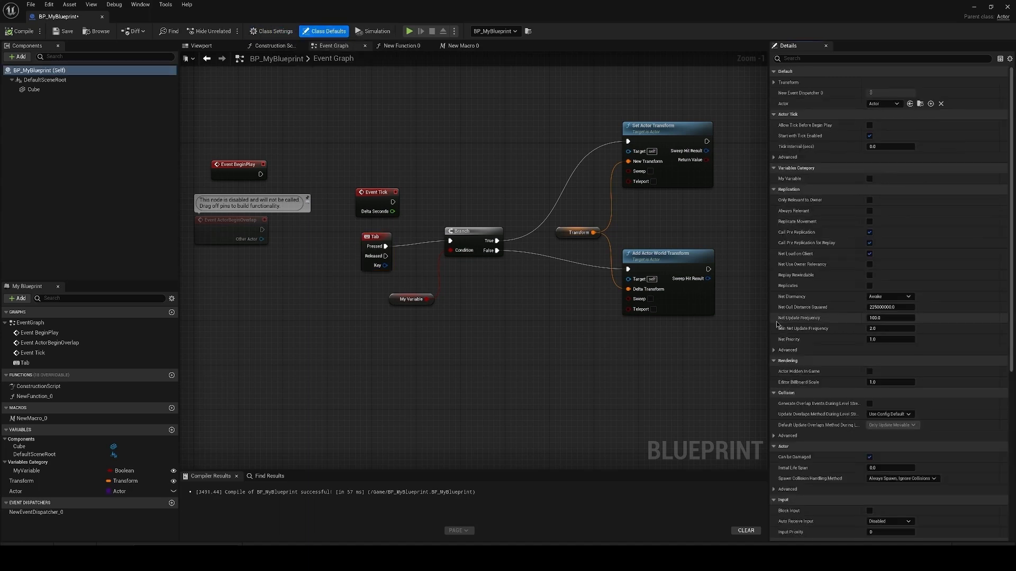
scroll(796, 333, "down", 10)
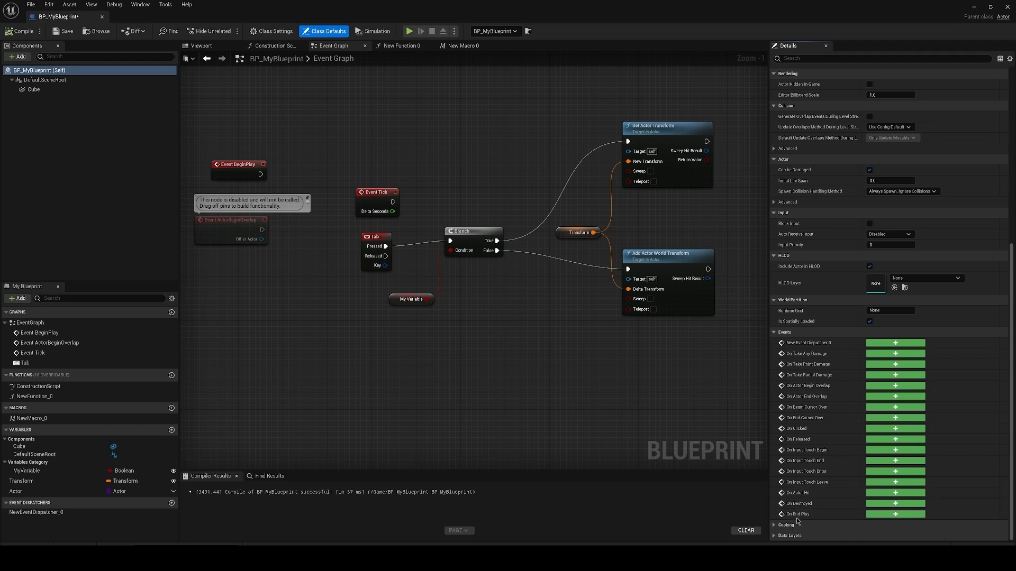
left_click(889, 234)
left_click(887, 251)
left_click(22, 31)
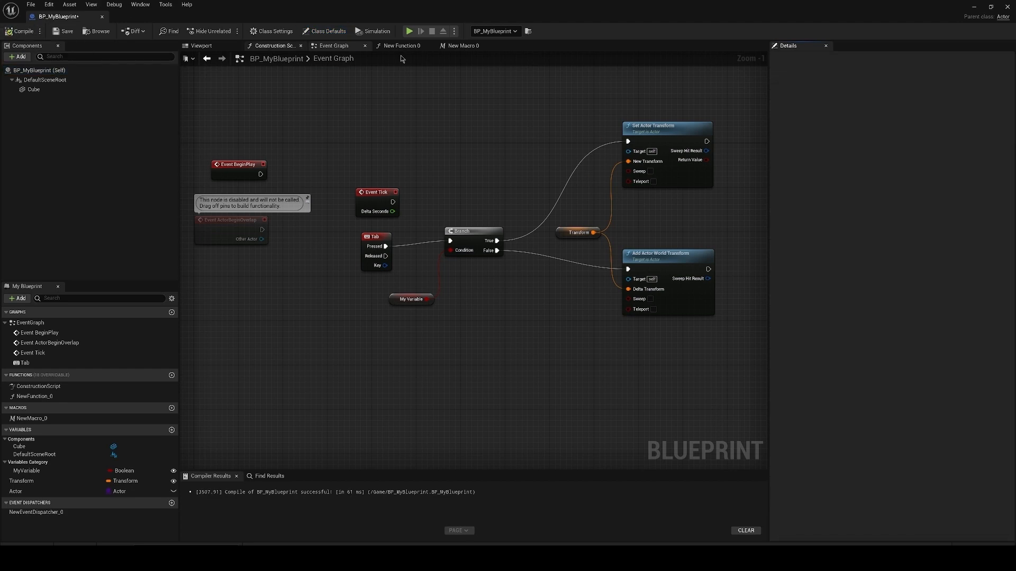
Step: Play the level to test the cube's keyboard-triggered transform, and end the play session
left_click(974, 8)
key("space")
key("space")
key("space")
key("space")
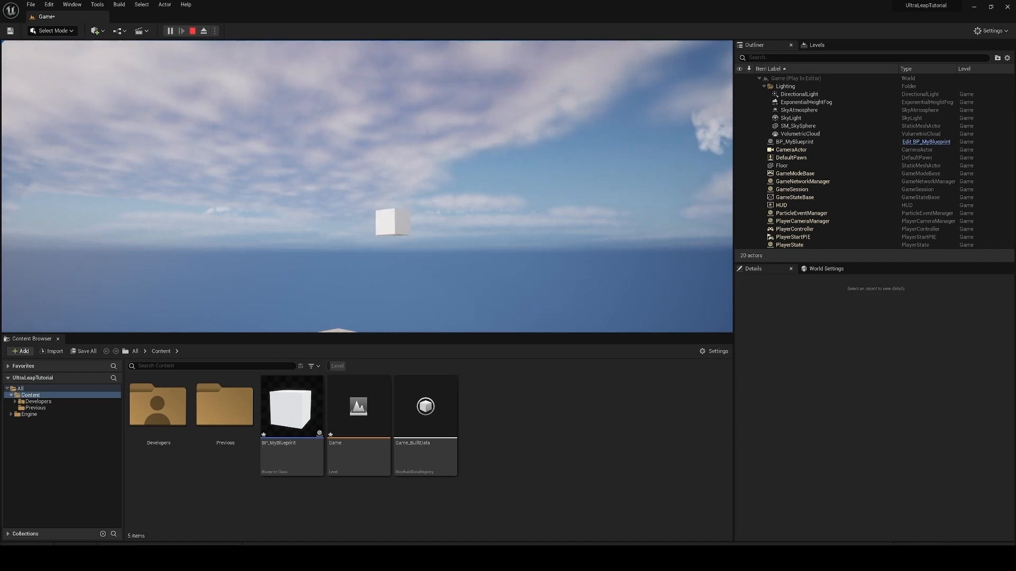
key("Escape")
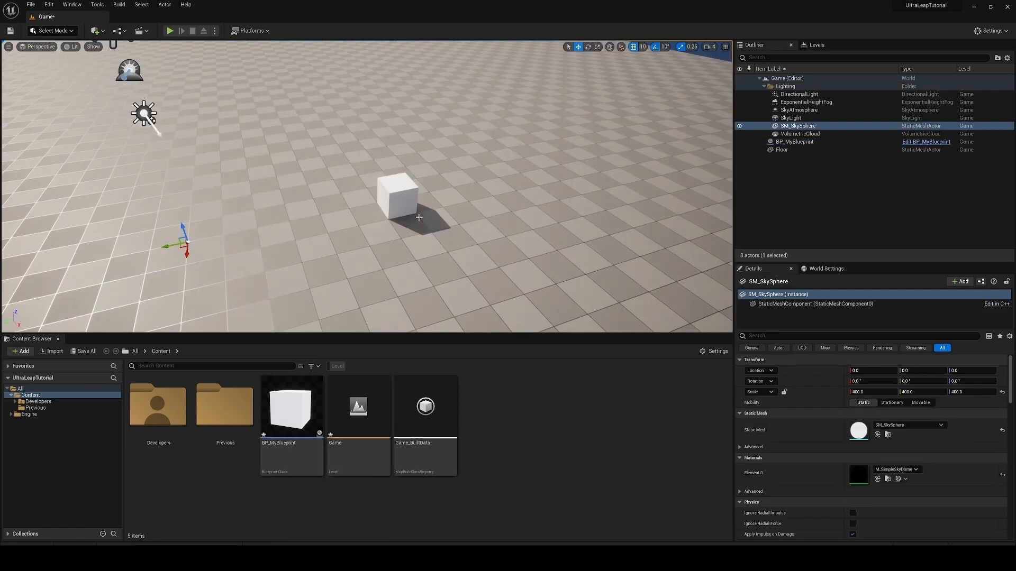
Step: Delete the Tab, Branch, variable and actor transform nodes from BP_MyBlueprint's Event Graph
left_click(408, 196)
key("f")
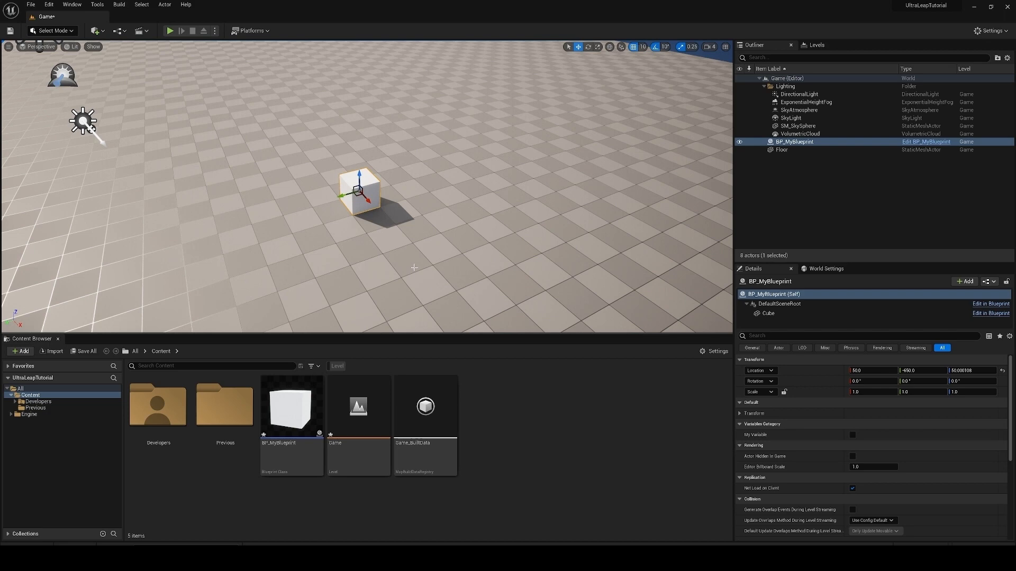
double_click(305, 416)
left_click_drag(672, 376, 316, 242)
key("Delete")
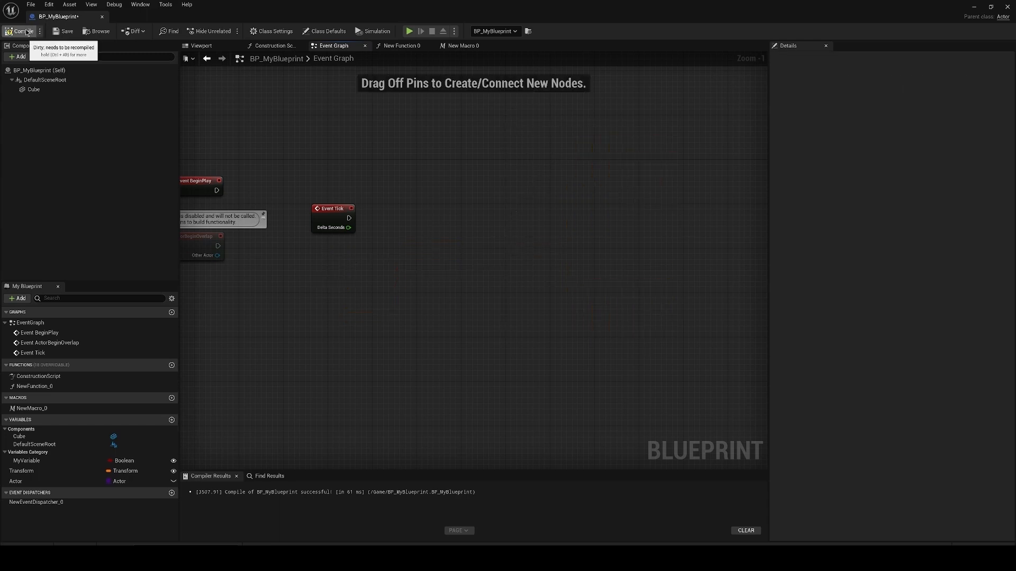
Step: Enable the LiveLinkXR beta plugin and restart the editor, saving BP_MyBlueprint and the Game level
left_click(974, 7)
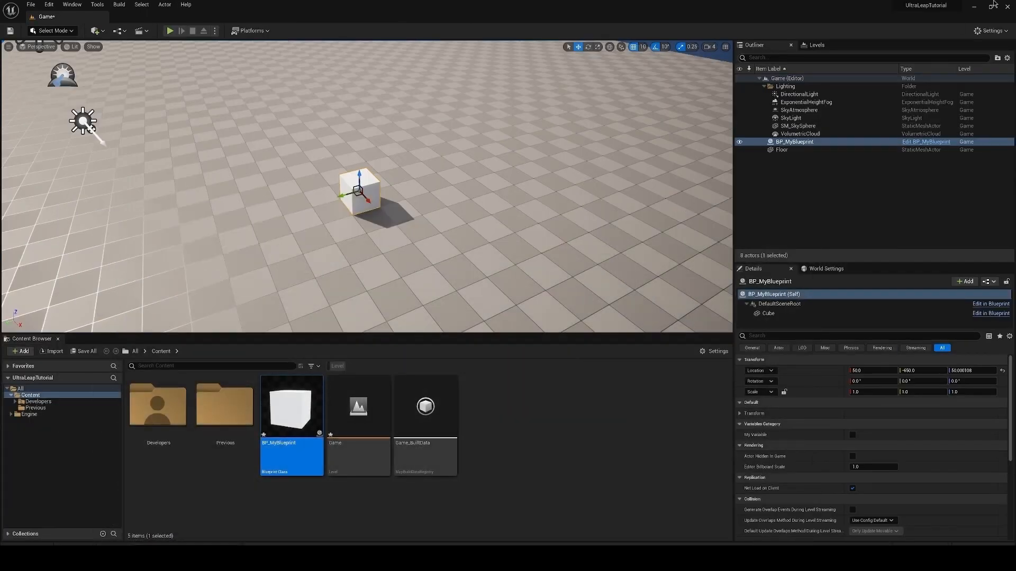
left_click(989, 31)
left_click(931, 70)
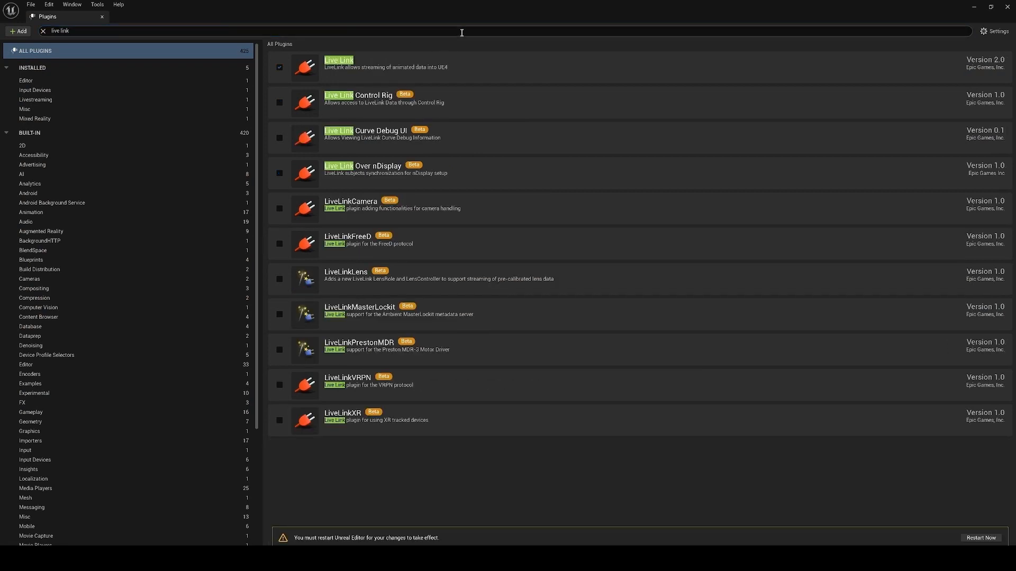
left_click(279, 420)
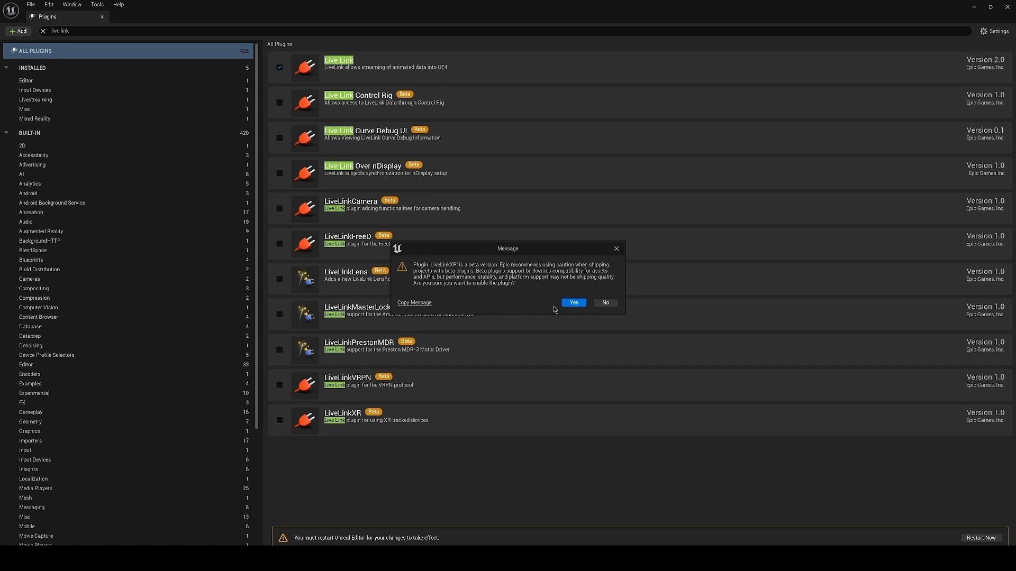
left_click(574, 303)
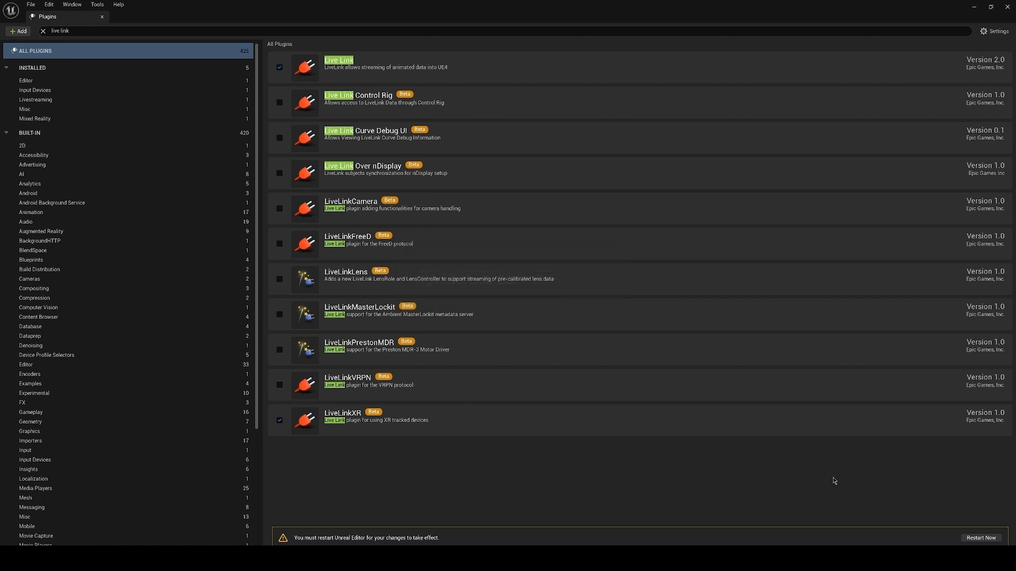
left_click(983, 538)
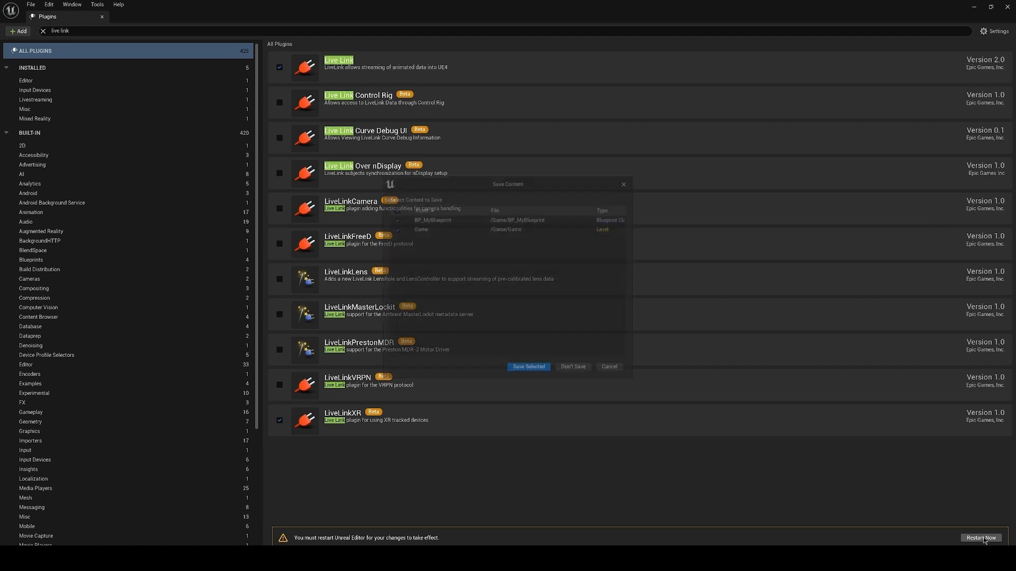
left_click(527, 370)
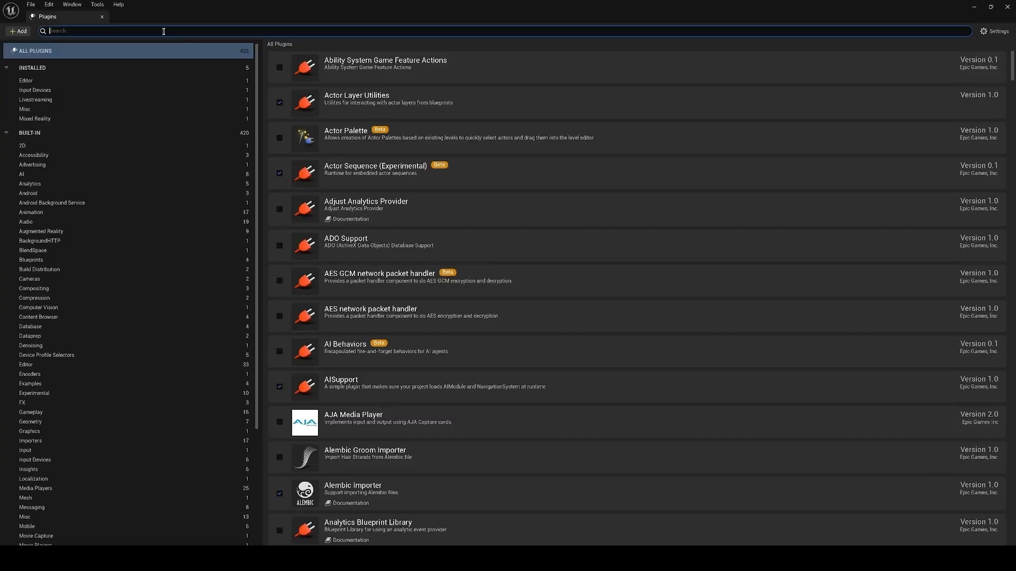
Step: Search the plugins for "steam", enable the SteamVR plugin and restart the editor
left_click(164, 30)
type("steam")
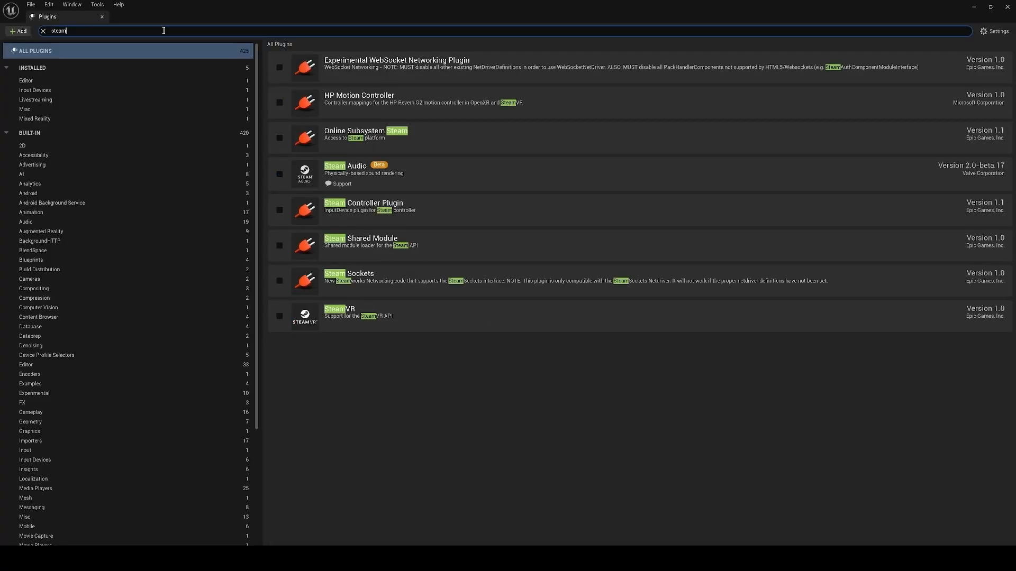
left_click(280, 316)
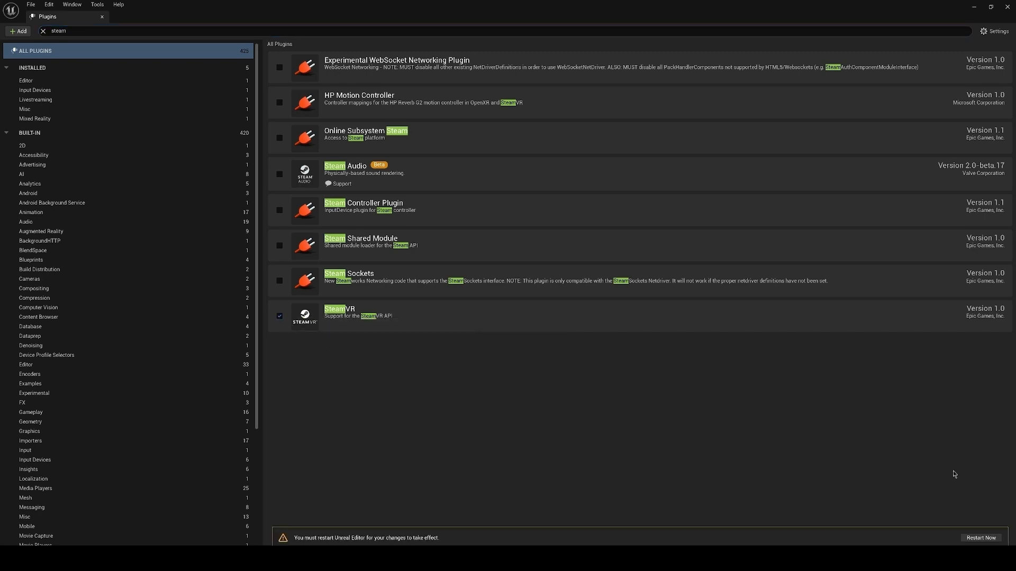
left_click(981, 538)
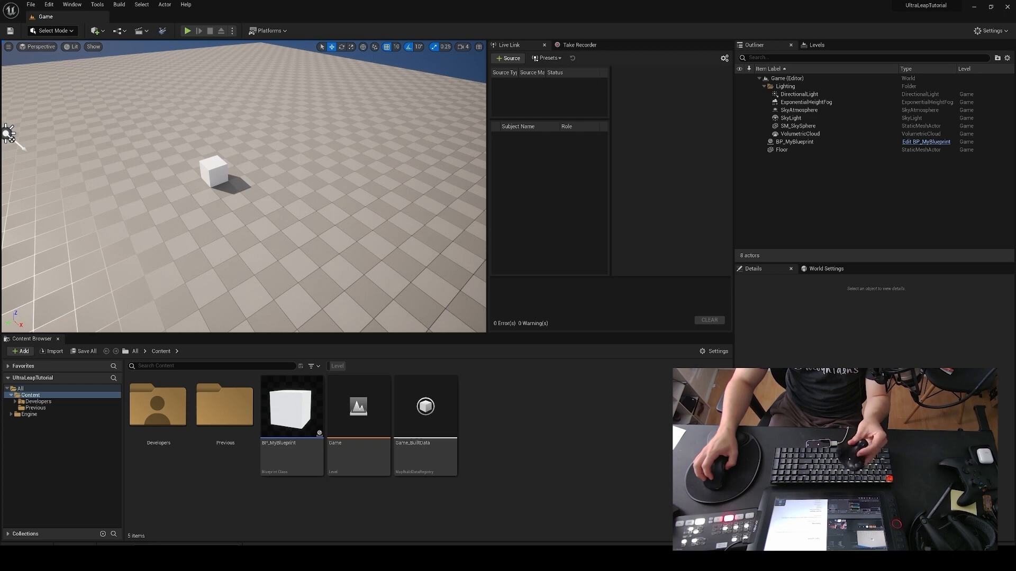
Step: Add a LiveLinkXR source with Track Trackers enabled to Live Link, and select the BP_MyBlueprint asset
left_click(509, 59)
mouse_move(531, 81)
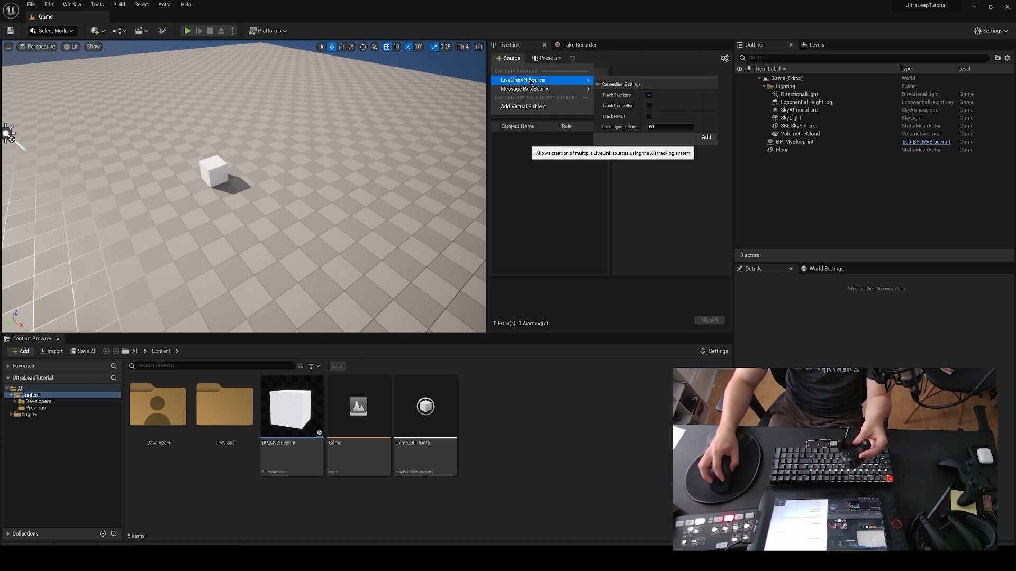
left_click(707, 137)
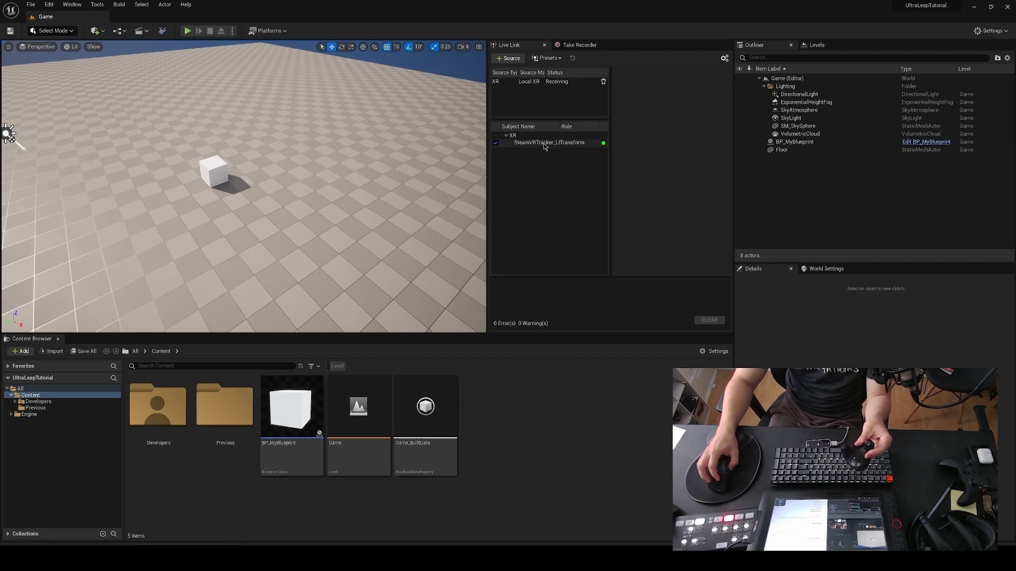
left_click(290, 421)
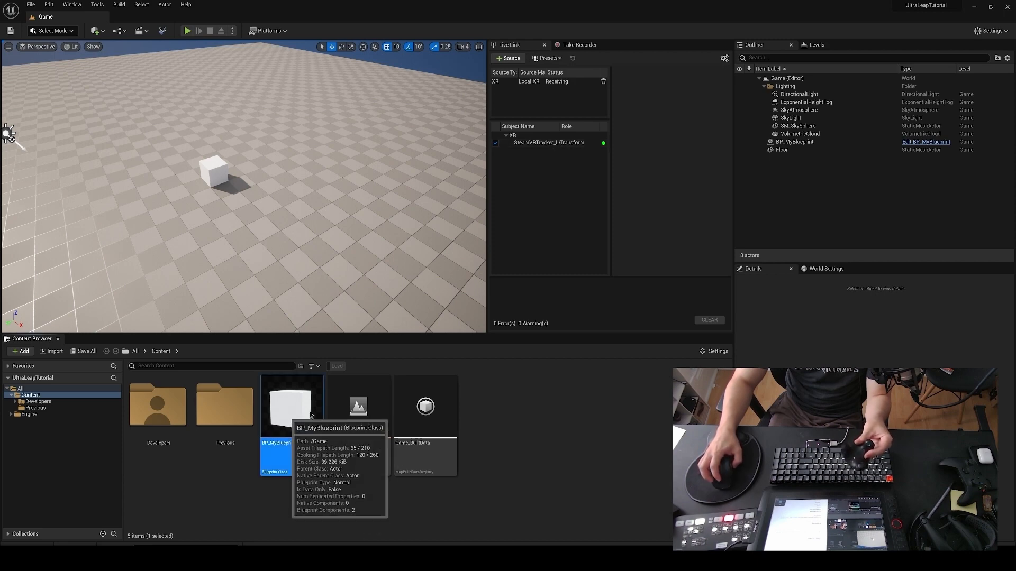
Step: Open BP_MyBlueprint and add an Evaluate Live Link Frame node to the Event Graph, executed from Event Tick
double_click(283, 403)
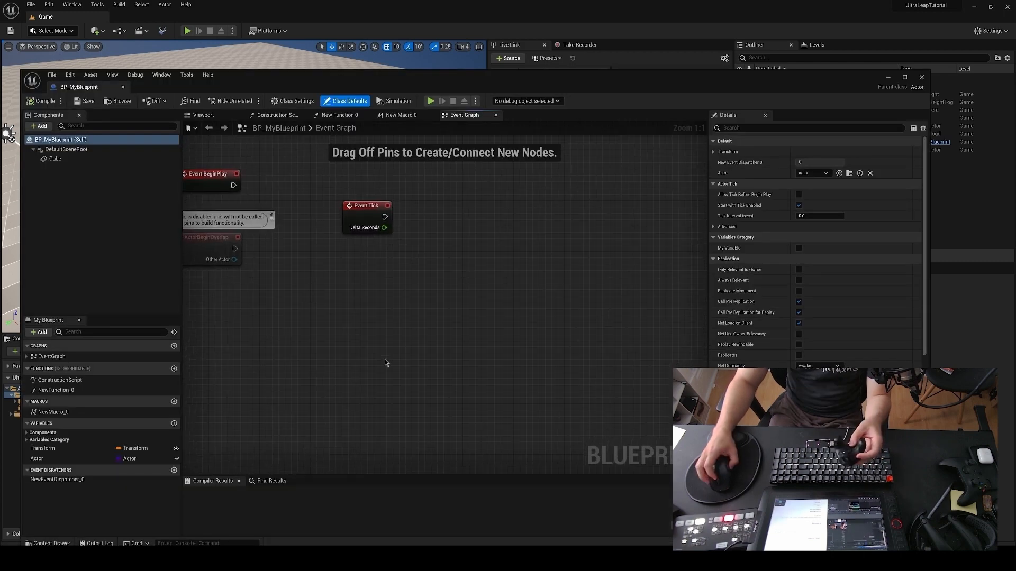
right_click(363, 356)
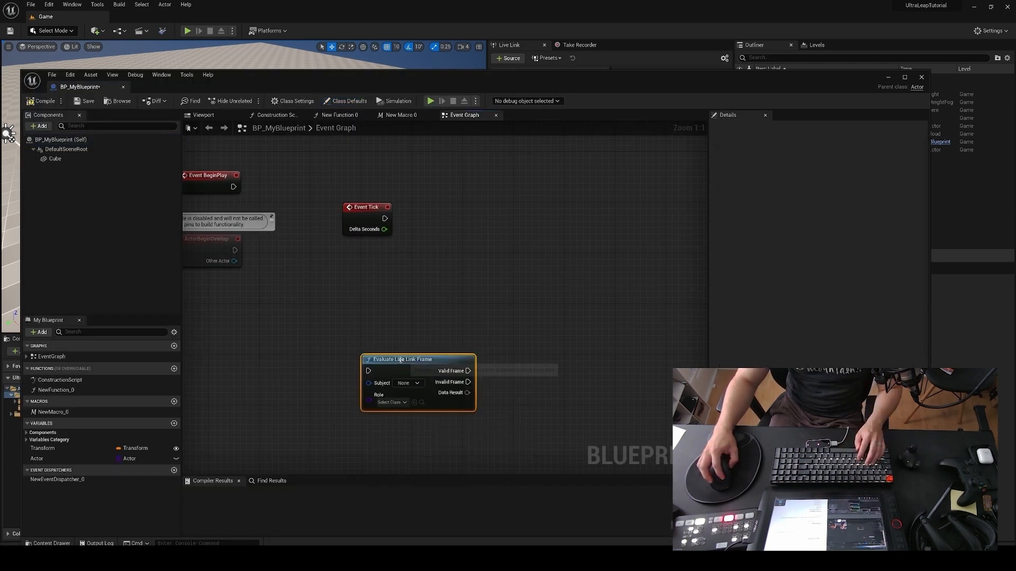
left_click_drag(401, 359, 449, 277)
left_click_drag(353, 218, 422, 292)
right_click_drag(467, 228, 464, 249)
left_click_drag(326, 289, 349, 316)
left_click(417, 267)
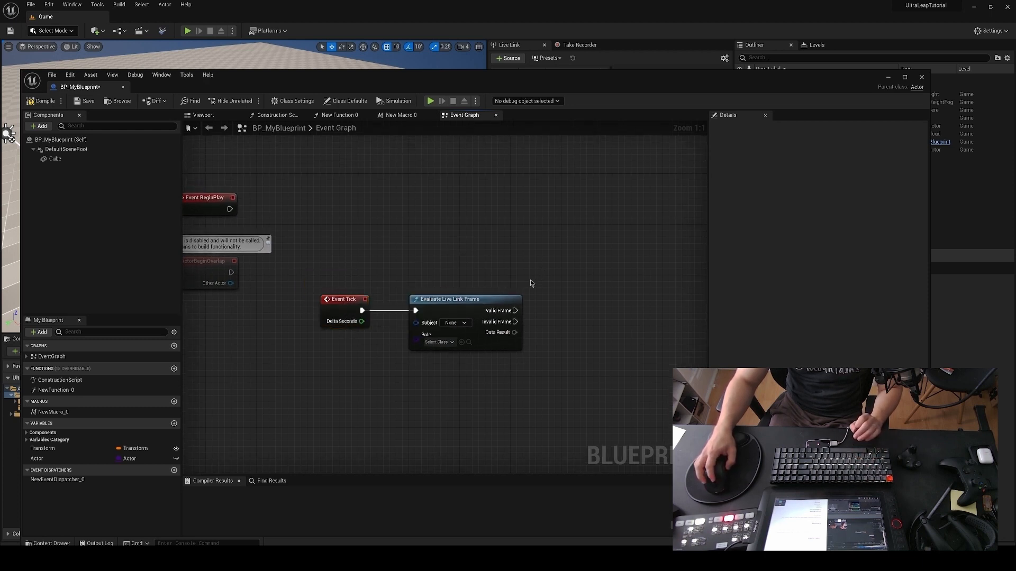
Step: Set the Evaluate Live Link Frame node's role to Transform Role and its subject to the SteamVR tracker
left_click(438, 342)
left_click(489, 415)
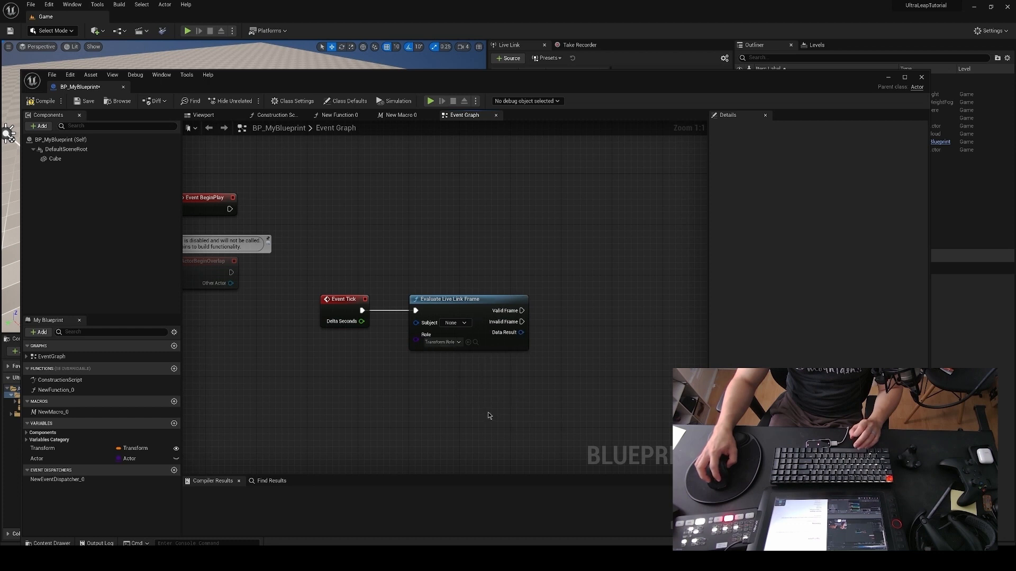
left_click(461, 323)
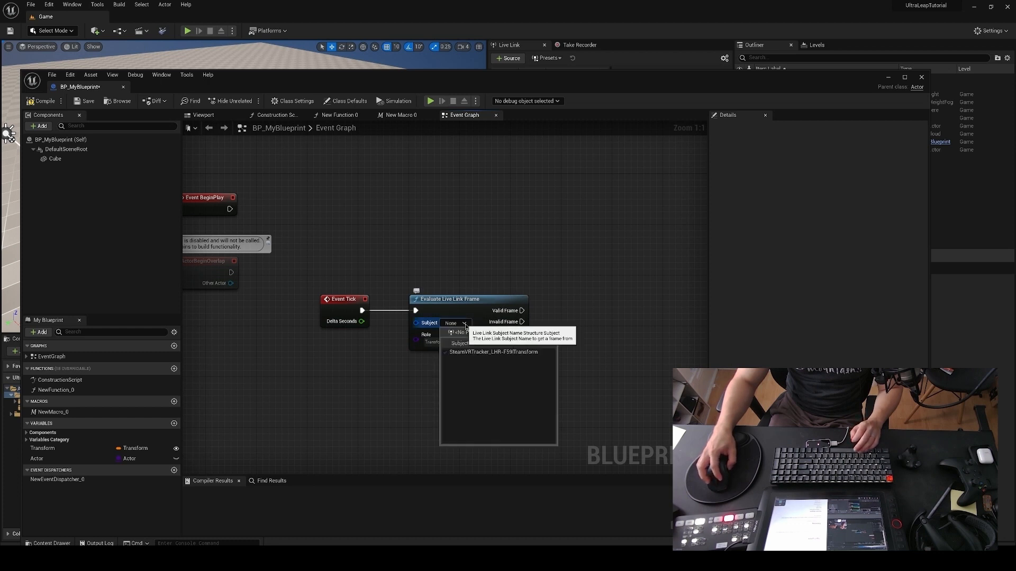
left_click(502, 354)
right_click_drag(518, 265, 479, 283)
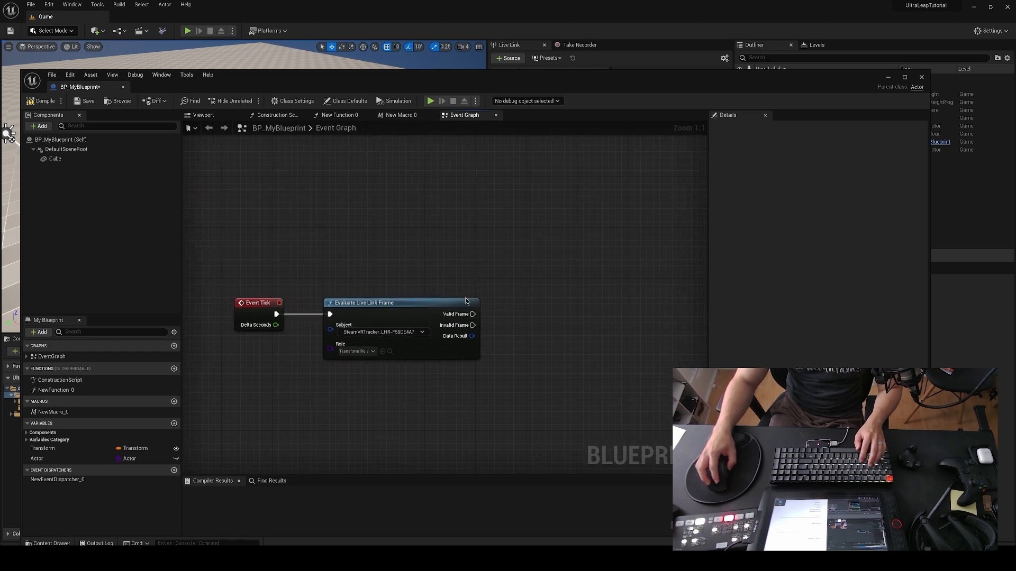
left_click_drag(259, 305, 271, 297)
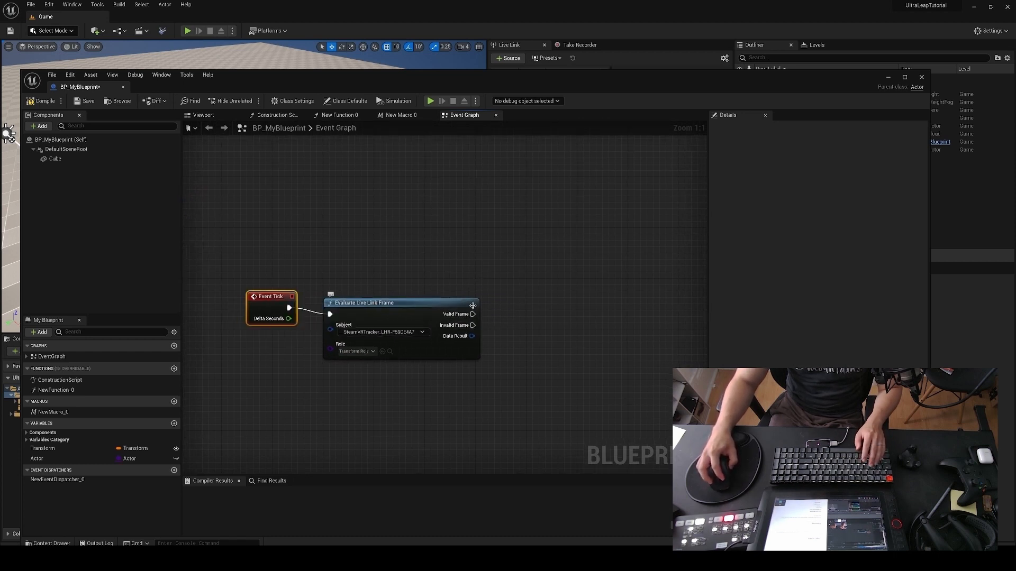
Step: Add a Set Actor Transform node executed from the Valid Frame output of Evaluate Live Link Frame
right_click_drag(510, 285, 496, 297)
left_click_drag(457, 325, 575, 310)
type("set transof")
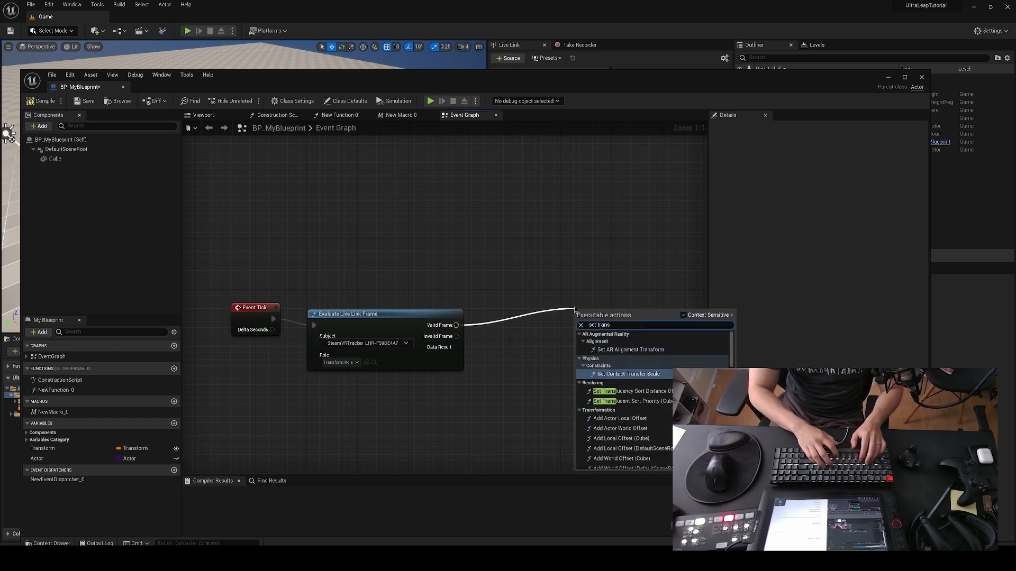
key("BackSpace")
key("BackSpace")
type("form")
key("Return")
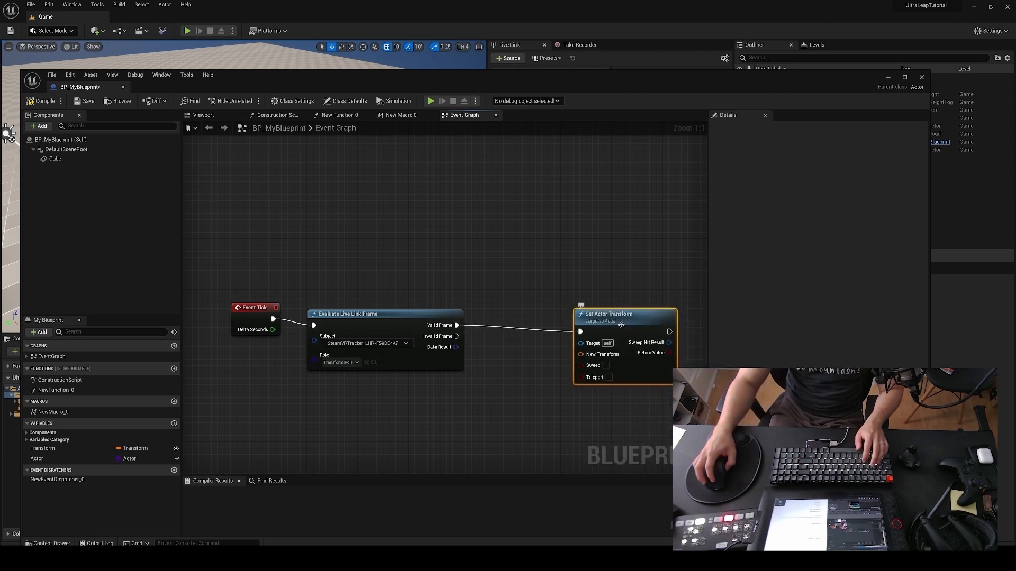
mouse_move(535, 336)
right_mouse_down()
mouse_move(585, 287)
mouse_move(543, 324)
right_mouse_up()
scroll(539, 287, "down", 2)
left_click_drag(608, 303, 604, 298)
right_click_drag(533, 364, 496, 338)
scroll(508, 320, "up", 2)
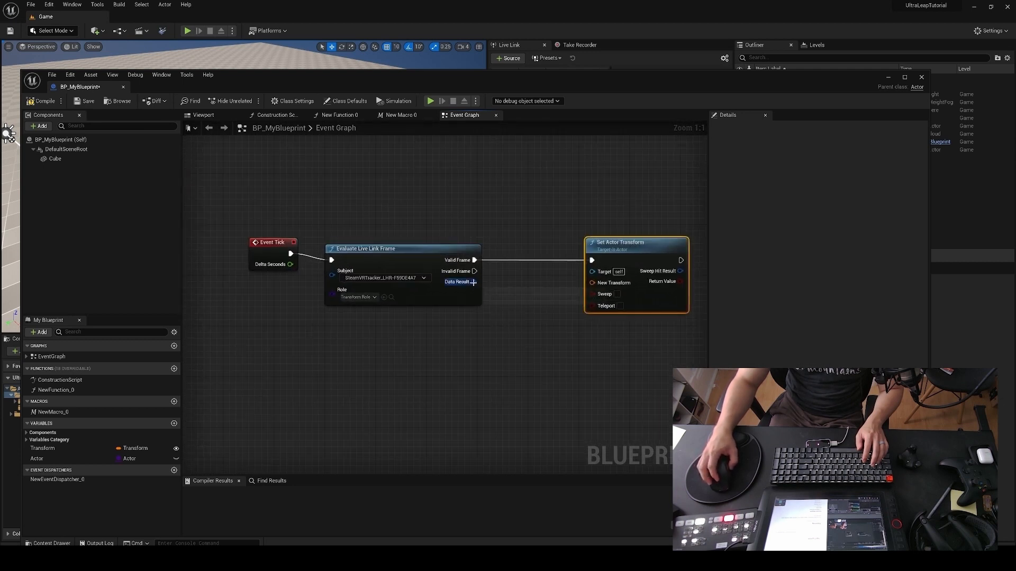
Step: Add a Break LiveLinkTransformBlueprintData node from Data Result and place it below the Evaluate Live Link Frame node
left_click_drag(473, 282, 432, 382)
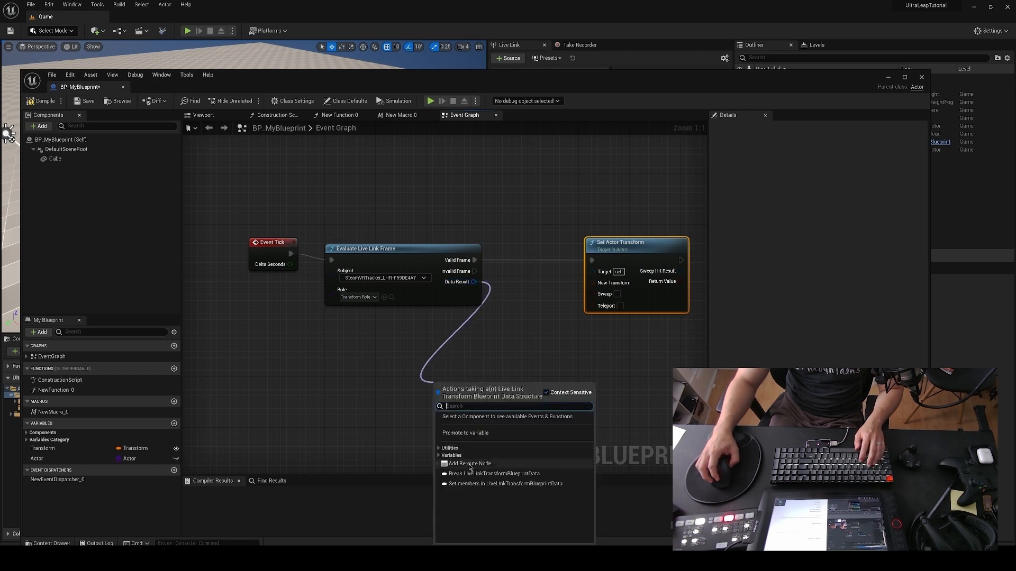
left_click(492, 473)
left_click_drag(497, 388, 441, 389)
right_click_drag(535, 345, 519, 307)
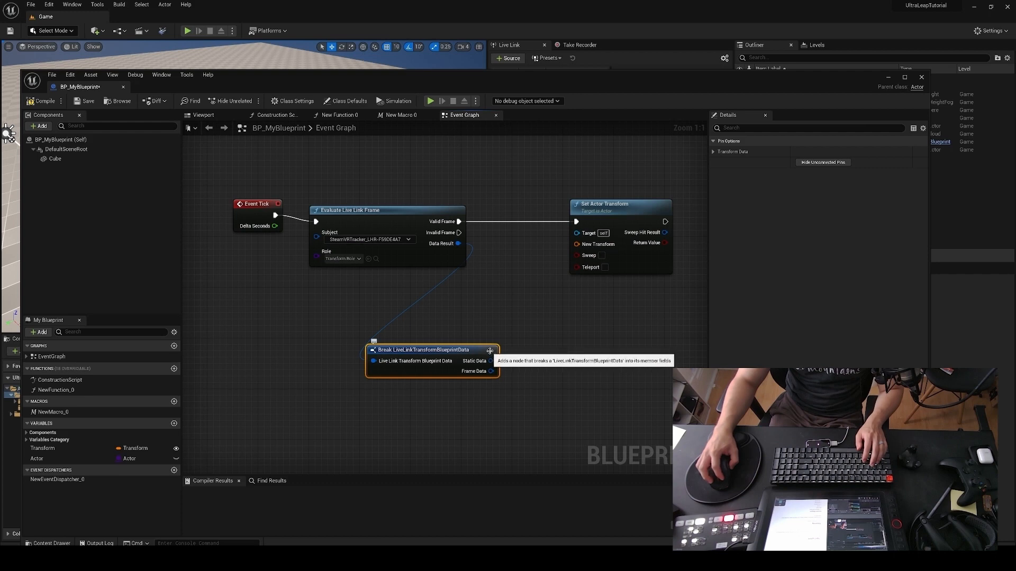
Step: Break Frame Data with a Break LiveLinkTransformFrameData node and connect its Transform to New Transform on Set Actor Transform
left_click_drag(490, 364, 438, 351)
left_click_drag(438, 359, 528, 356)
left_click(538, 314)
left_click_drag(600, 367, 578, 244)
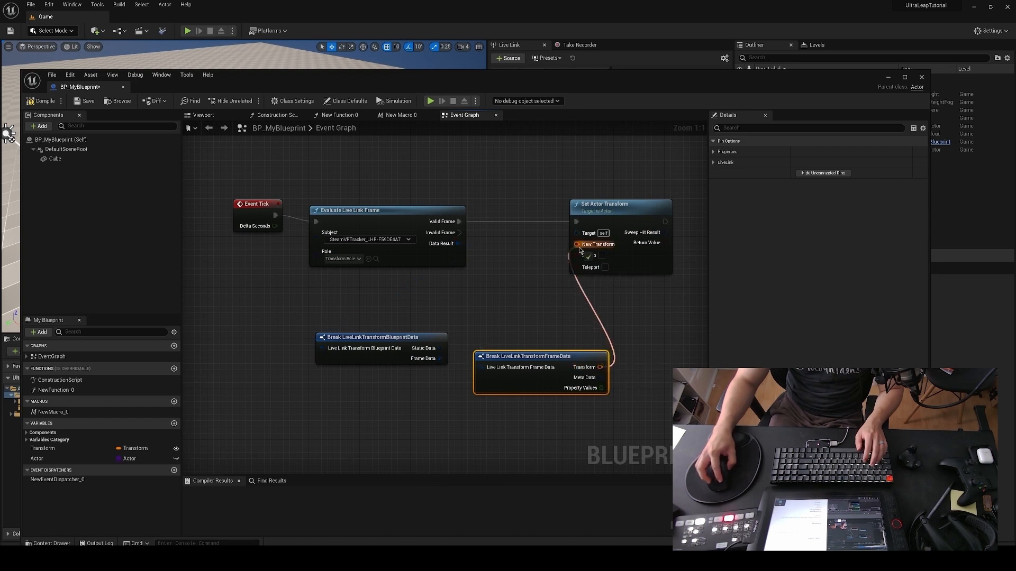
left_click(533, 308)
Step: Compile BP_MyBlueprint and play the Game level to test the tracked cube, ending the play session when done
left_click(43, 101)
left_click(888, 78)
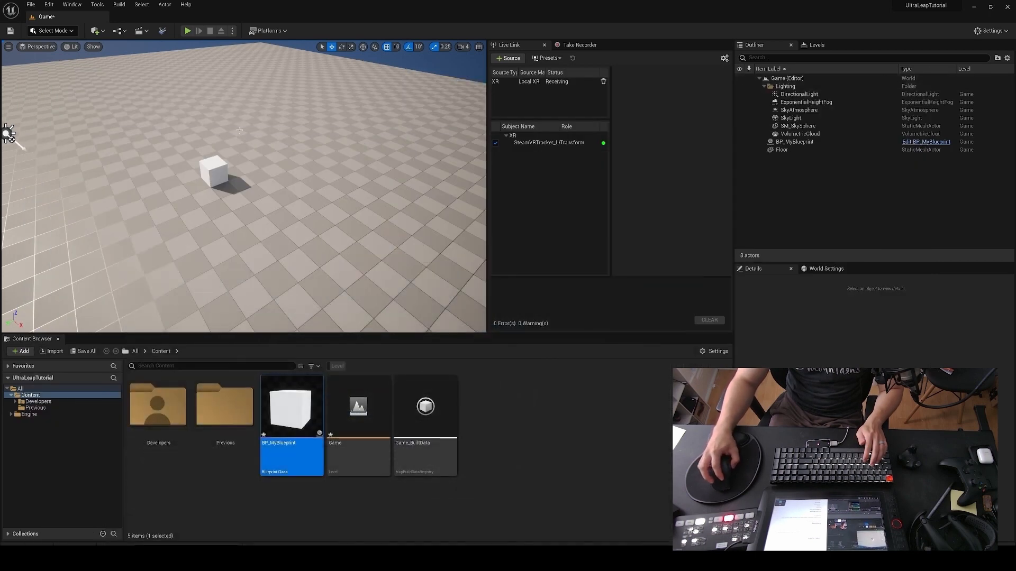
left_click(295, 177)
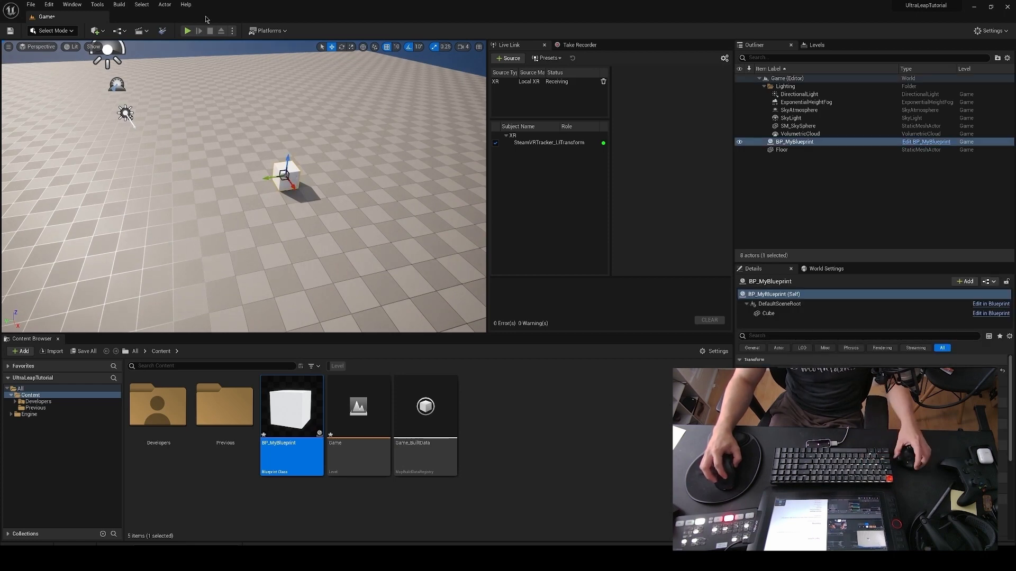
left_click(187, 31)
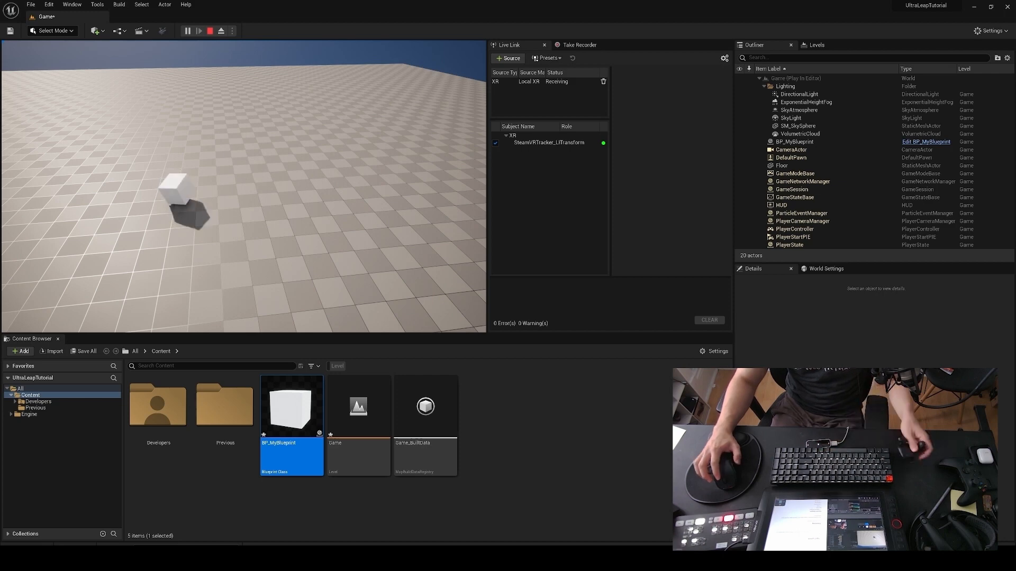
key("Escape")
Step: Replace the static mesh of BP_MyBlueprint's Cube component with Axis_Guide
key("alt+Tab")
left_click(105, 160)
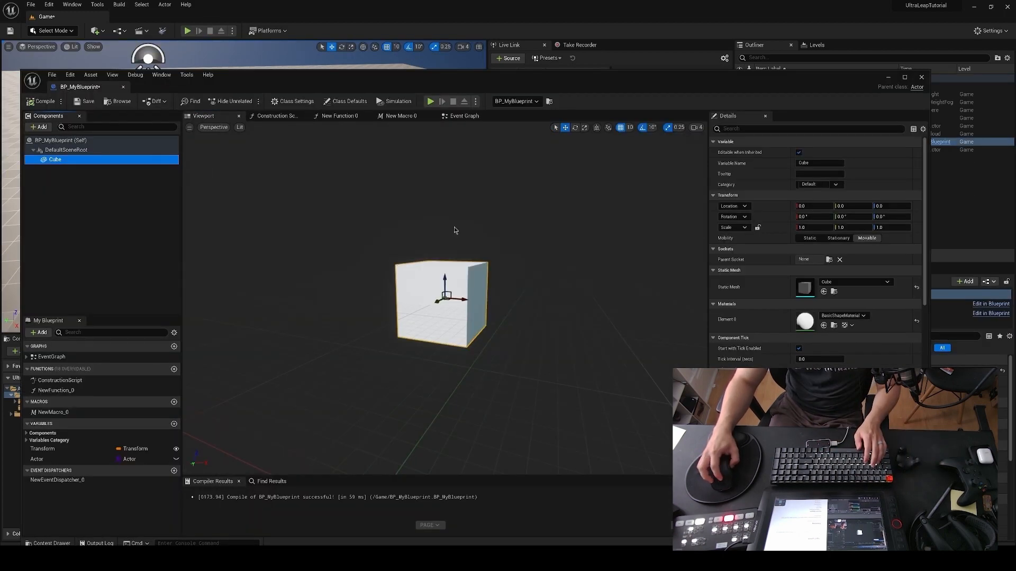
right_click_drag(682, 217, 684, 228)
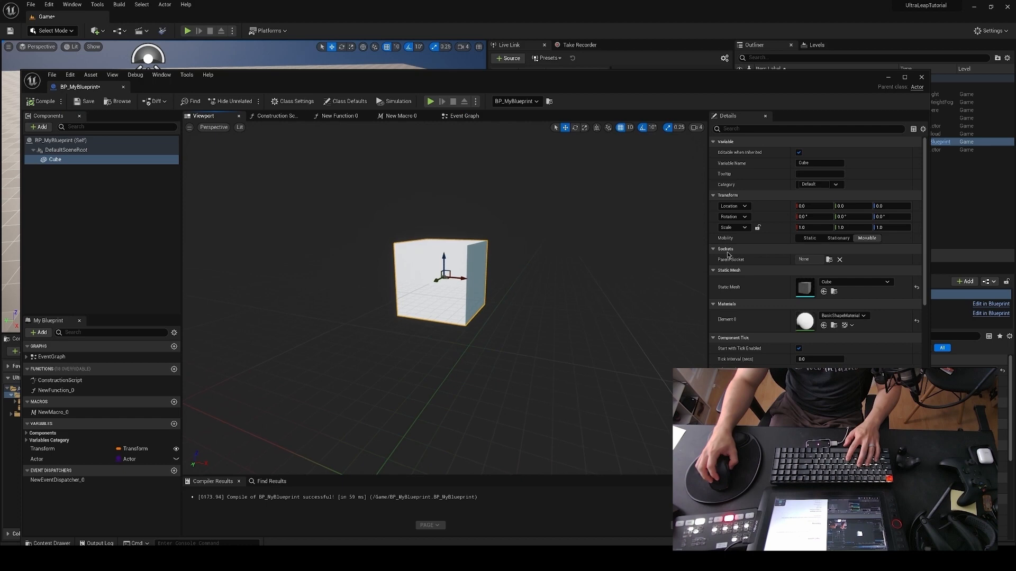
key("Delete")
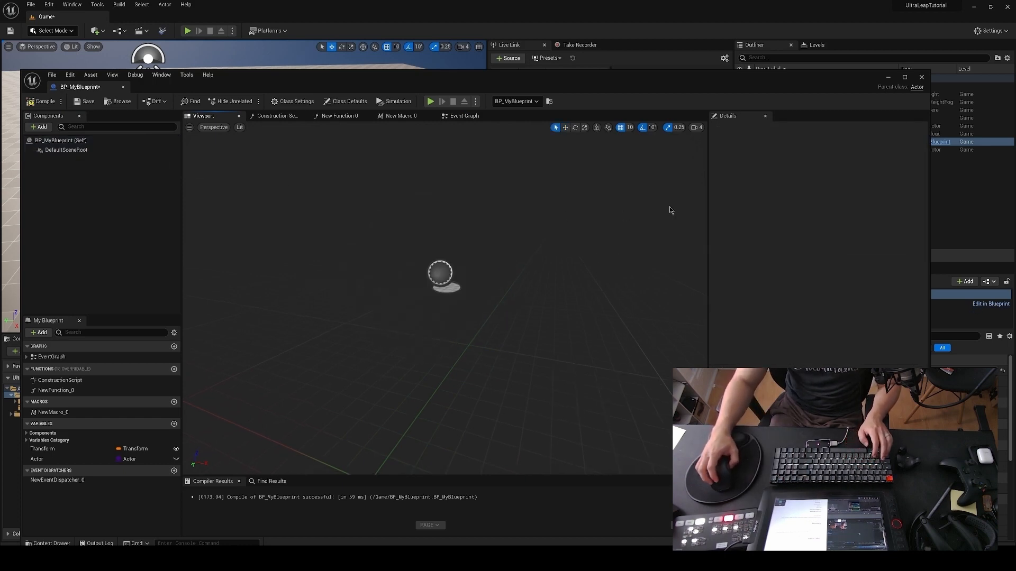
key("ctrl+z")
left_click(55, 159)
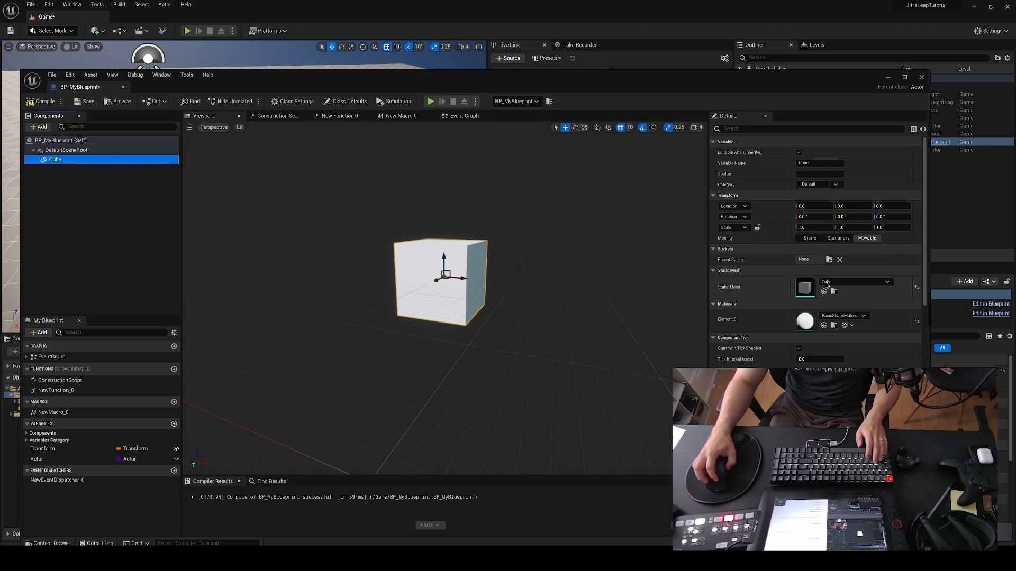
left_click(846, 282)
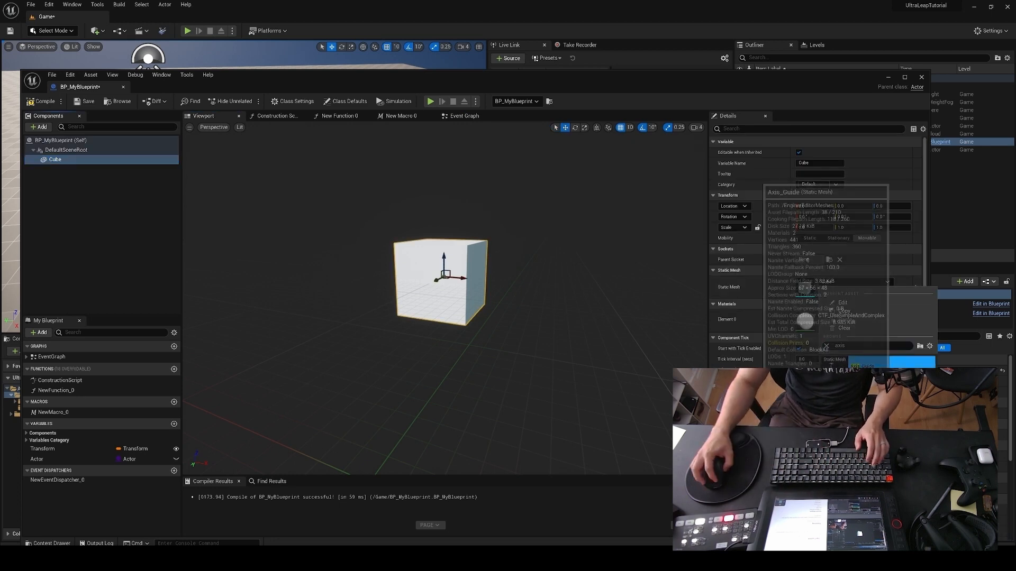
key("Return")
right_click_drag(531, 226, 361, 184)
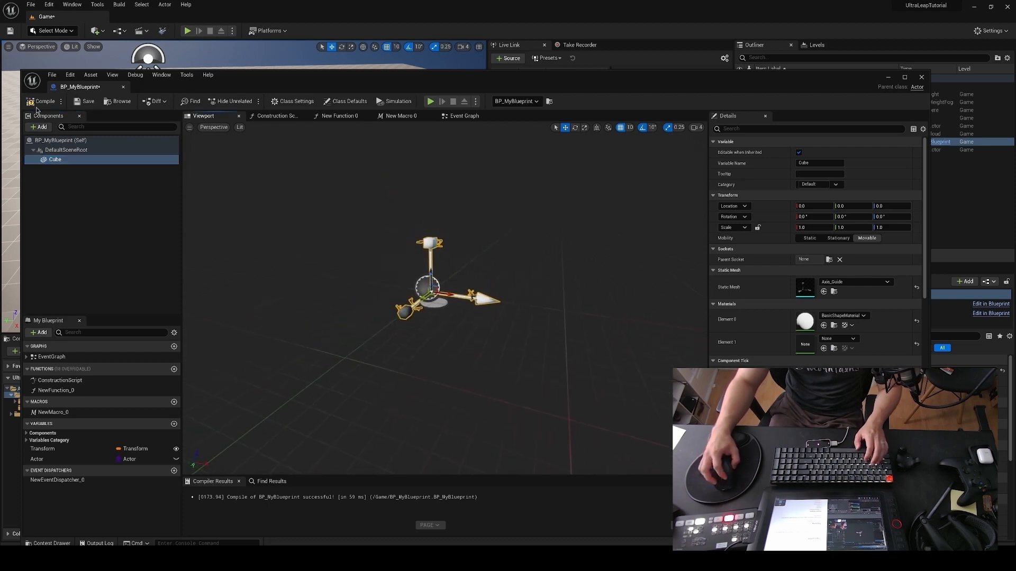
Step: Place a Cine Camera Actor in the level and parent it to BP_MyBlueprint in the Outliner
left_click(96, 30)
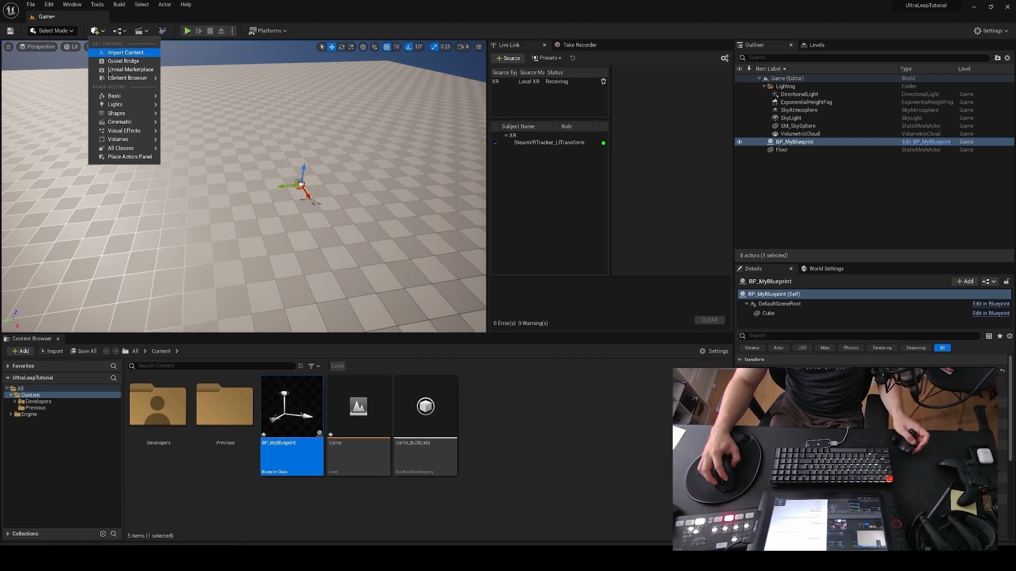
mouse_move(132, 123)
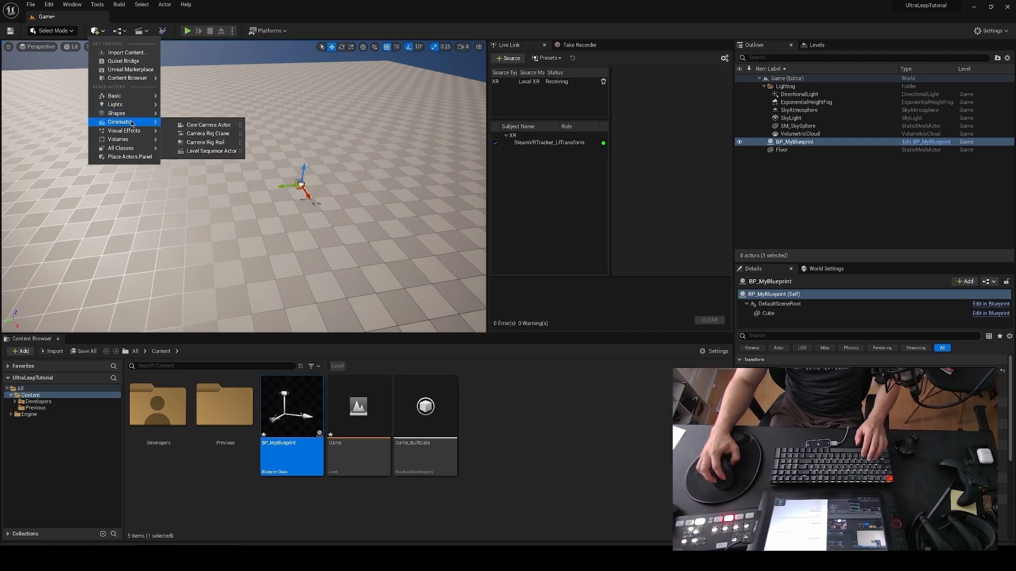
left_click_drag(207, 125, 307, 212)
right_click_drag(308, 212, 402, 214)
key("w")
left_click_drag(798, 150, 805, 146)
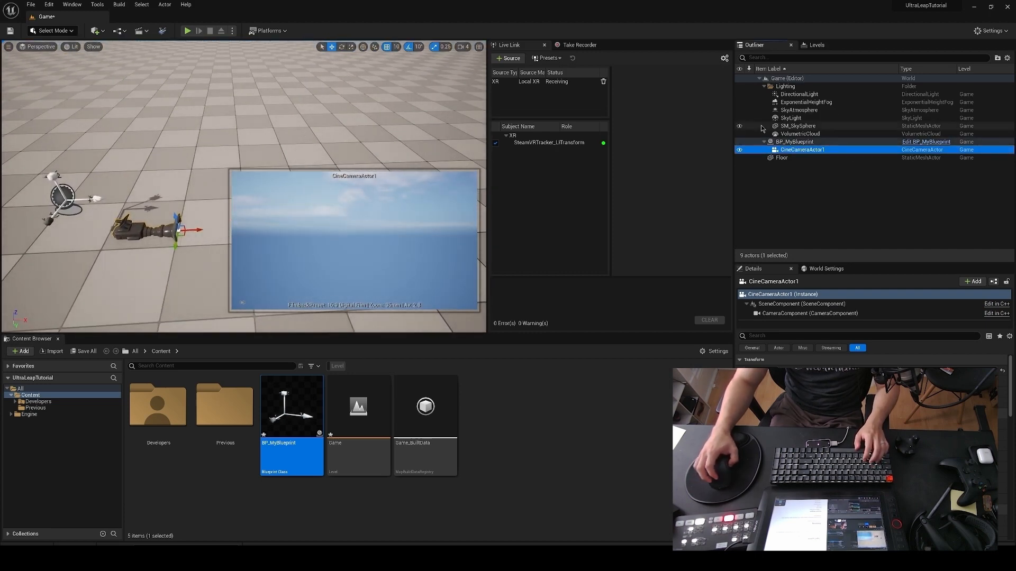
Step: Set CineCameraActor1's location to 0, 0, 0 and shift it slightly forward, clear of the axis guide
right_click_drag(200, 117, 178, 155)
left_click(256, 132)
right_click_drag(255, 131, 234, 202)
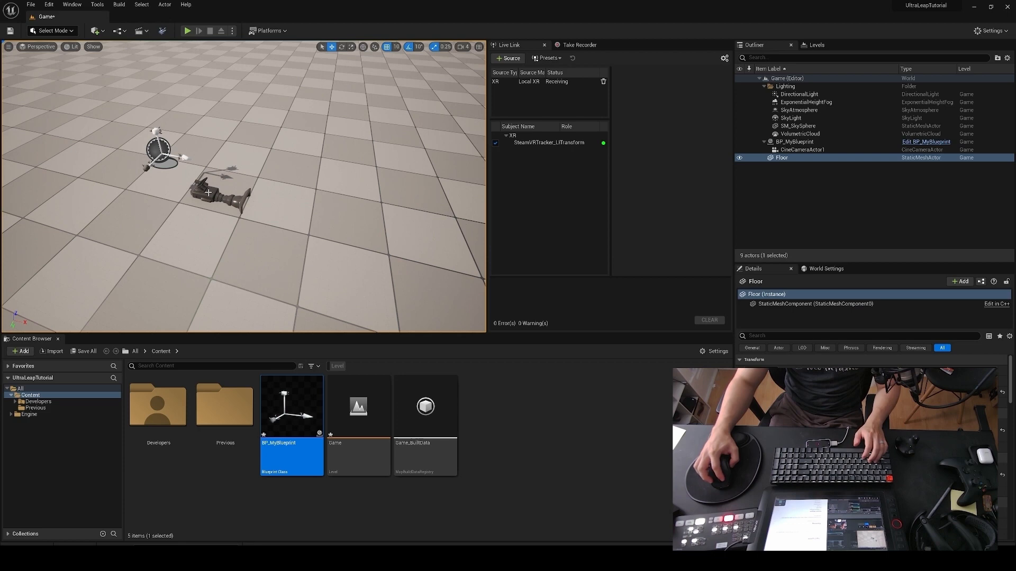
right_click_drag(234, 202, 191, 195)
key("w")
key("s")
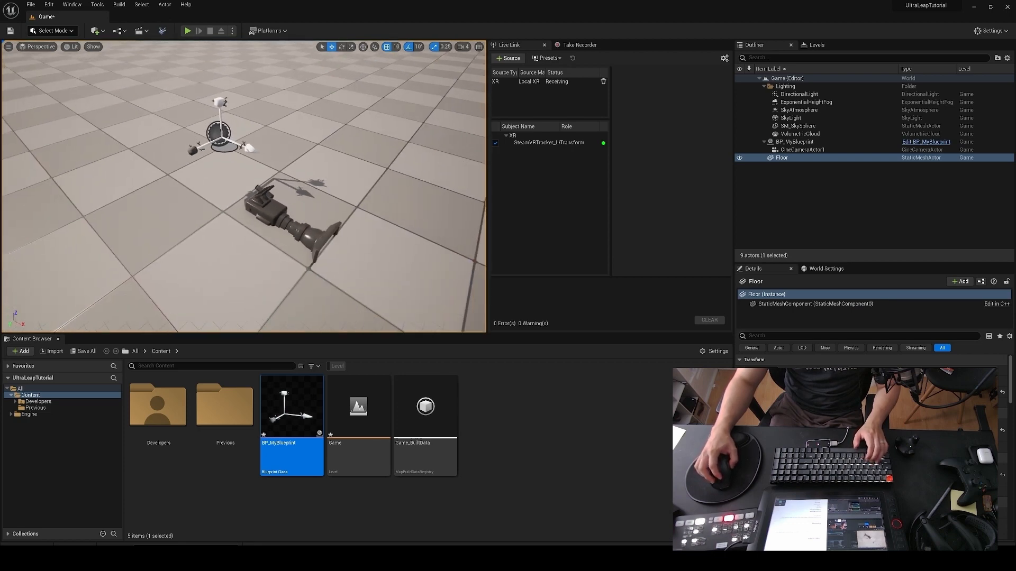
left_click(266, 206)
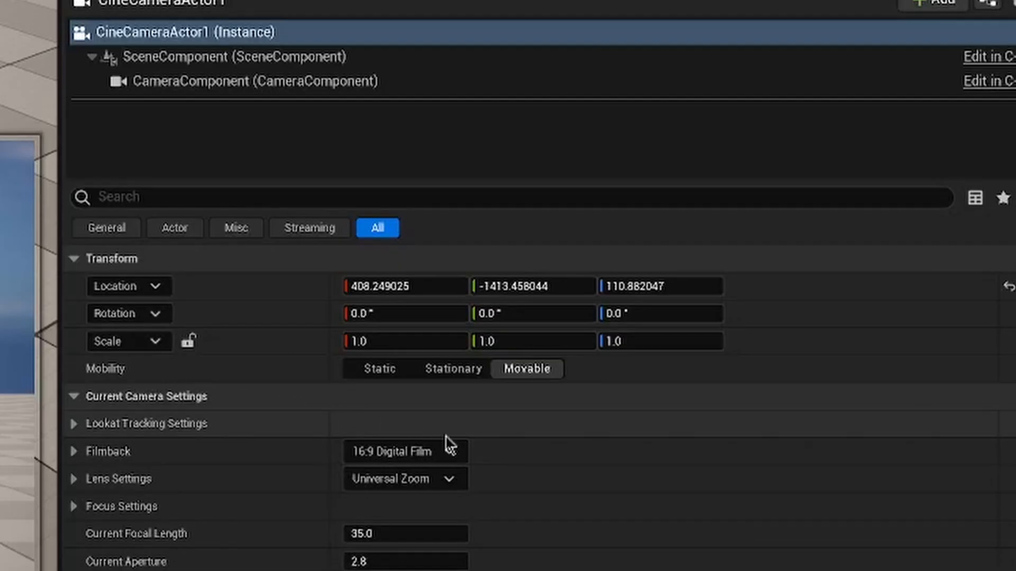
left_click(411, 287)
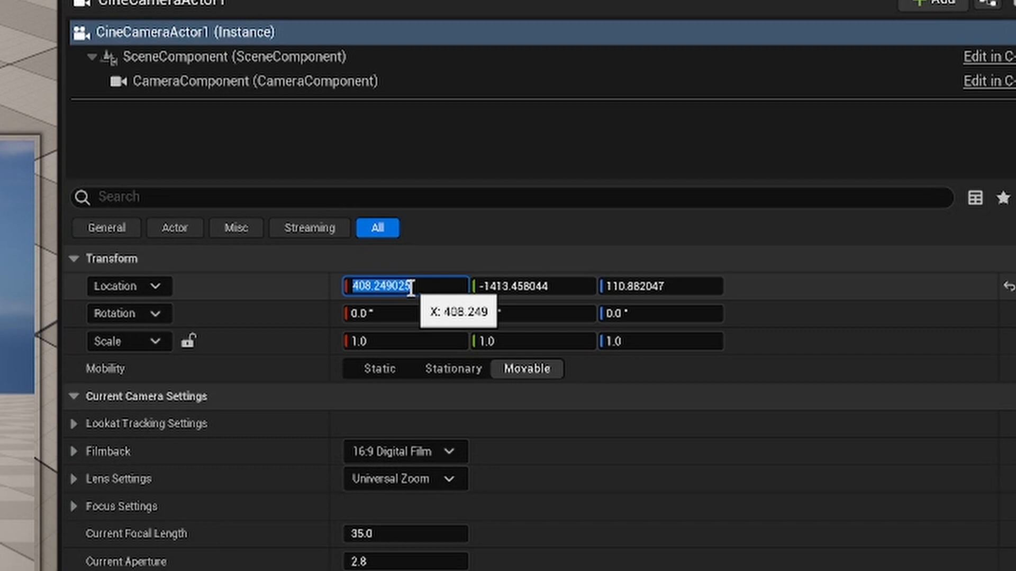
type("0")
key("Tab")
type("0")
key("Tab")
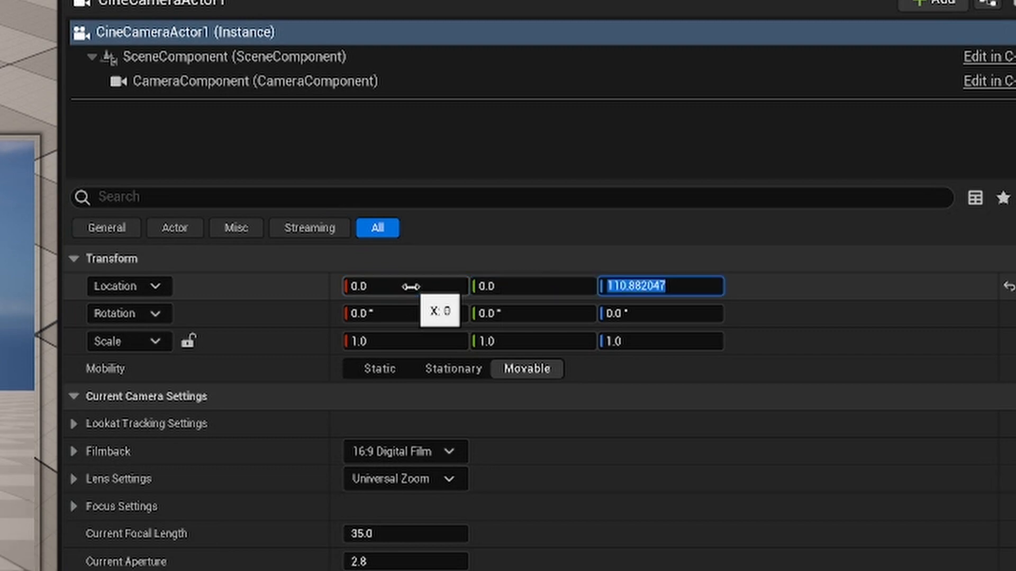
type("0")
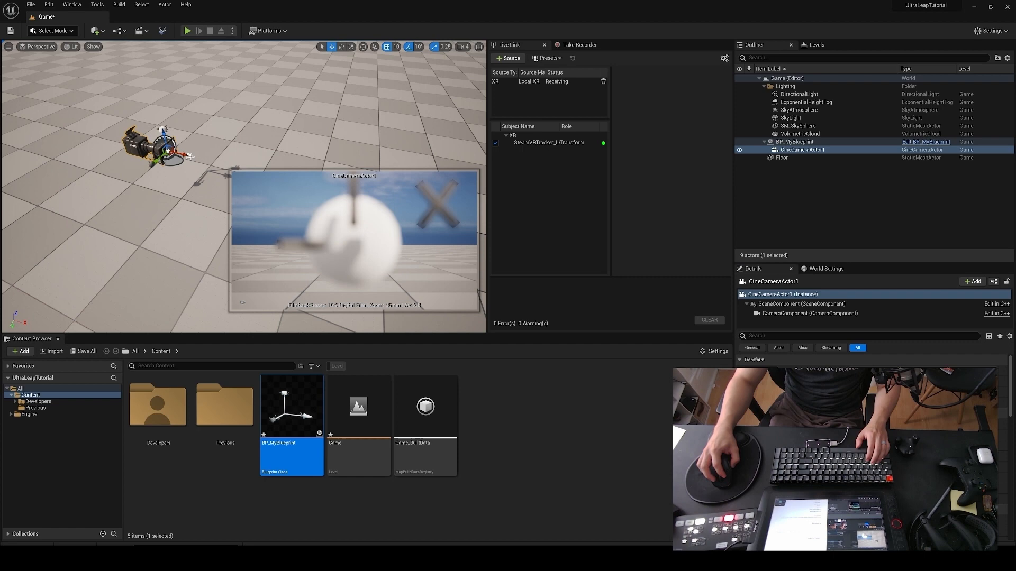
right_click_drag(251, 183, 257, 186)
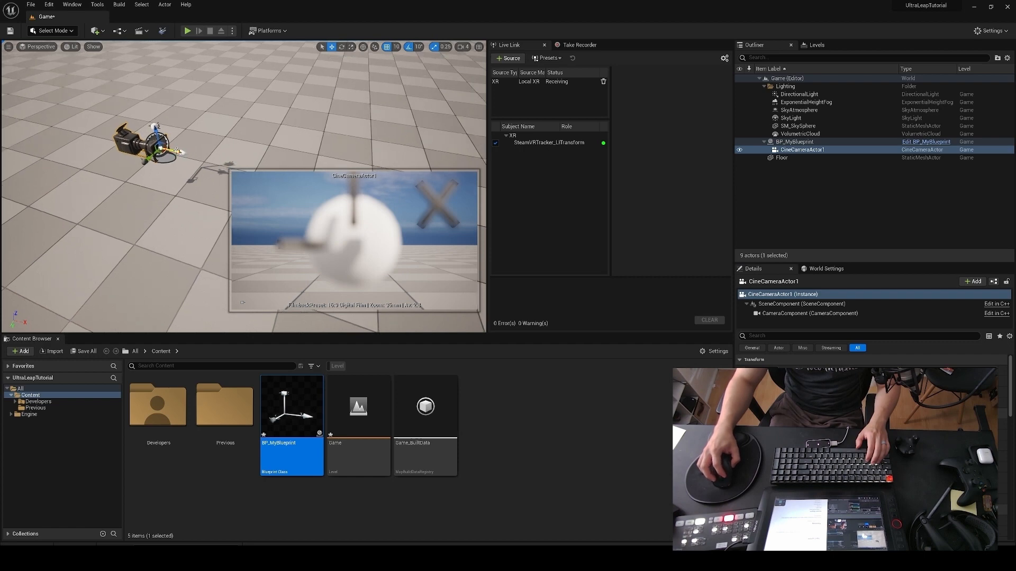
right_click_drag(207, 153, 231, 139)
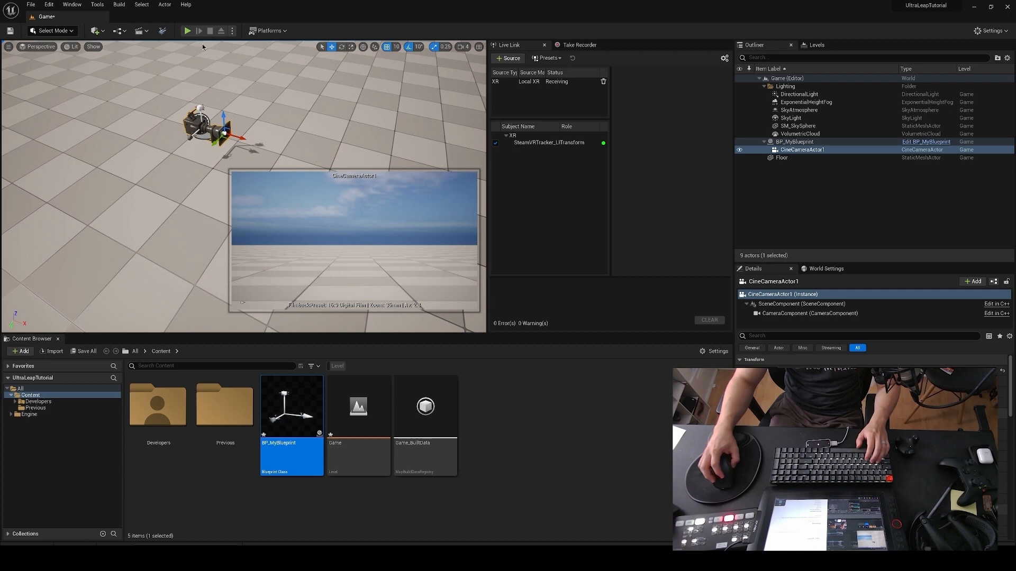
Step: Play the level to test the camera attached to the tracked blueprint, and end the play session
left_click(187, 30)
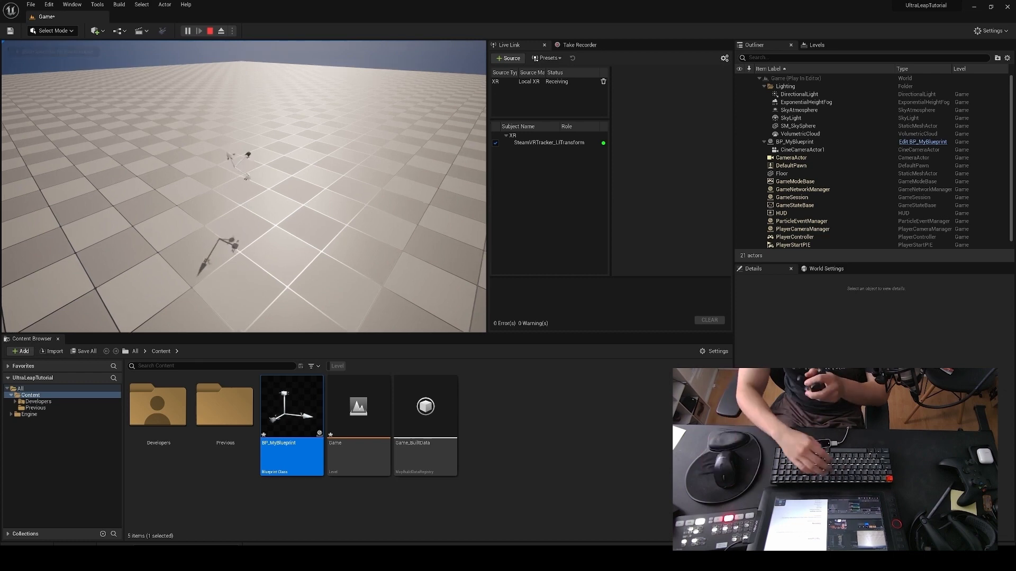
key("Escape")
right_click_drag(75, 106, 224, 140)
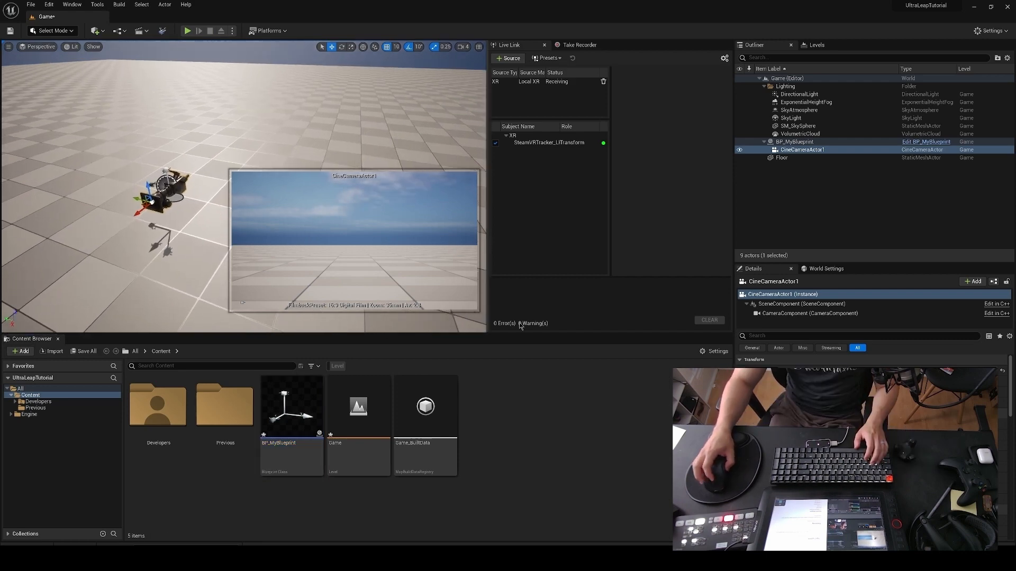
Step: Create a Player Controller blueprint class named SwitchCamera in the Content folder
right_click(546, 419)
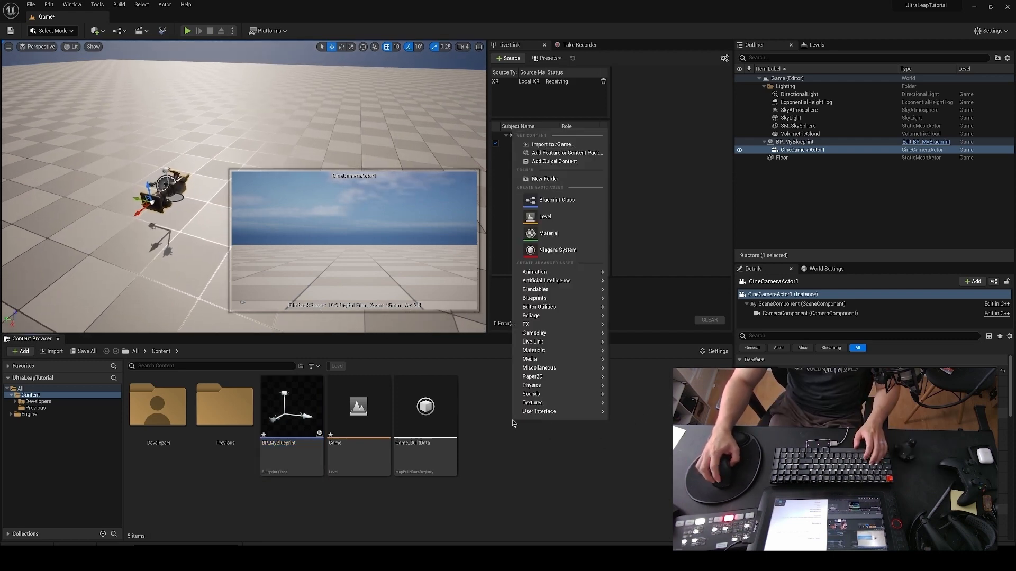
left_click(572, 201)
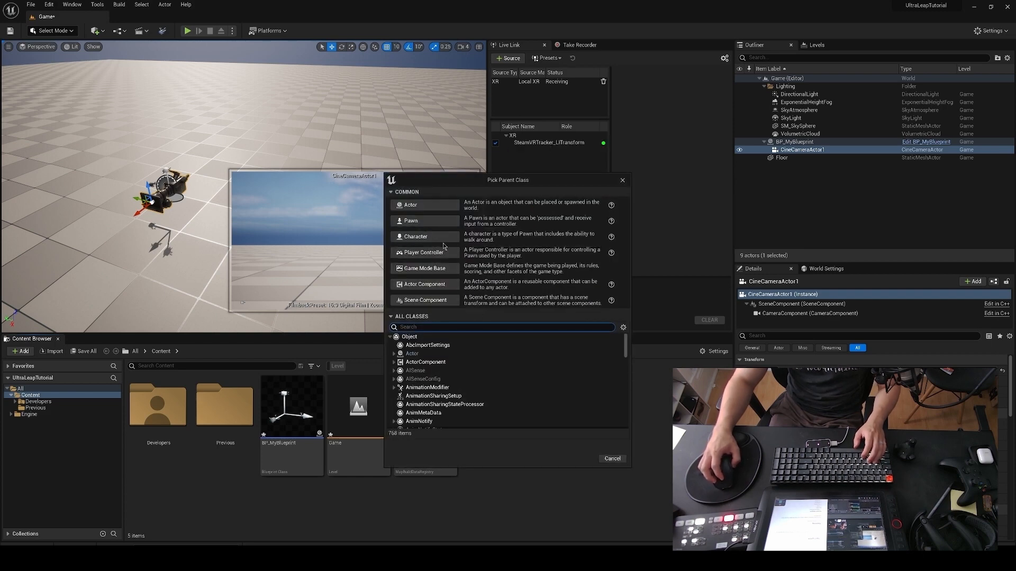
left_click(430, 252)
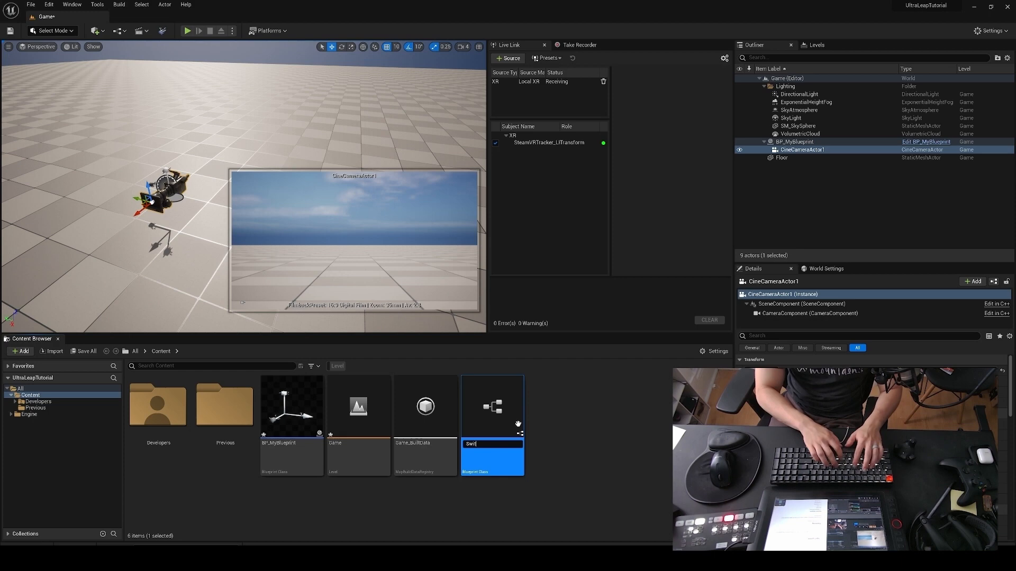
type("SwitchCamera")
key("Return")
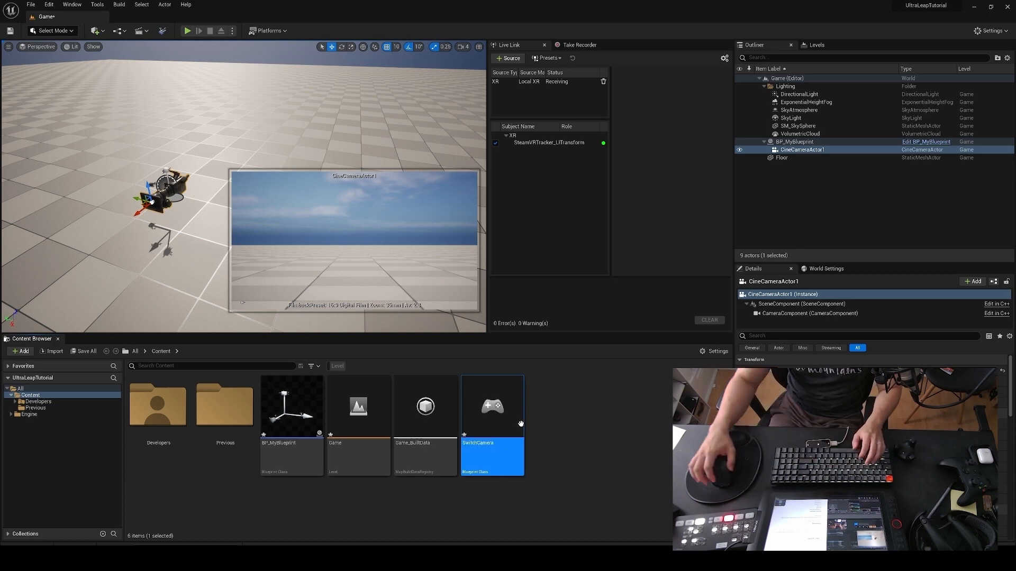
Step: Open SwitchCamera's Event Graph and add a Set View Target with Blend node driven by Event BeginPlay
double_click(520, 424)
left_click(335, 117)
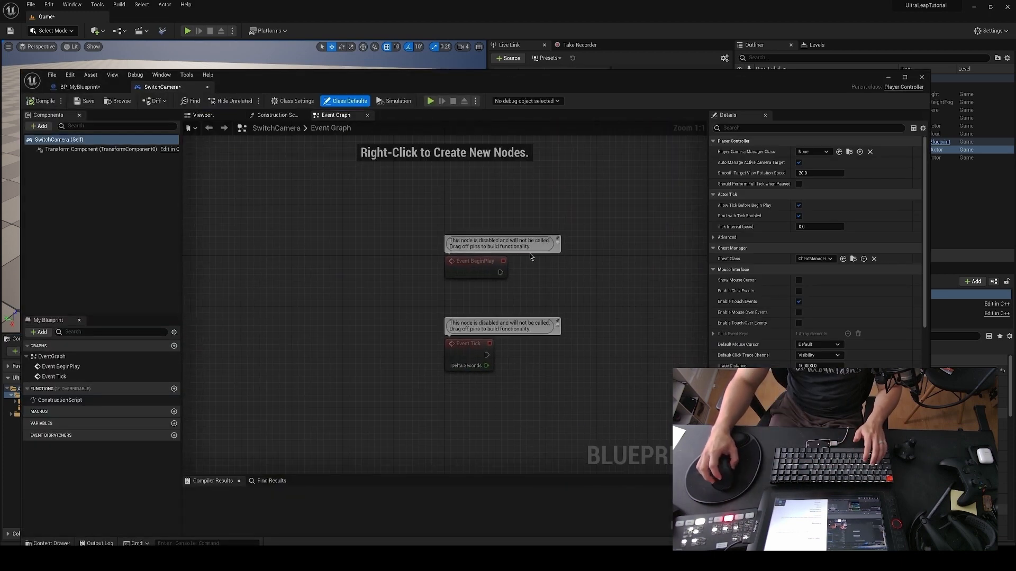
right_click_drag(529, 254, 380, 241)
left_click_drag(351, 260, 524, 266)
type("set view targ")
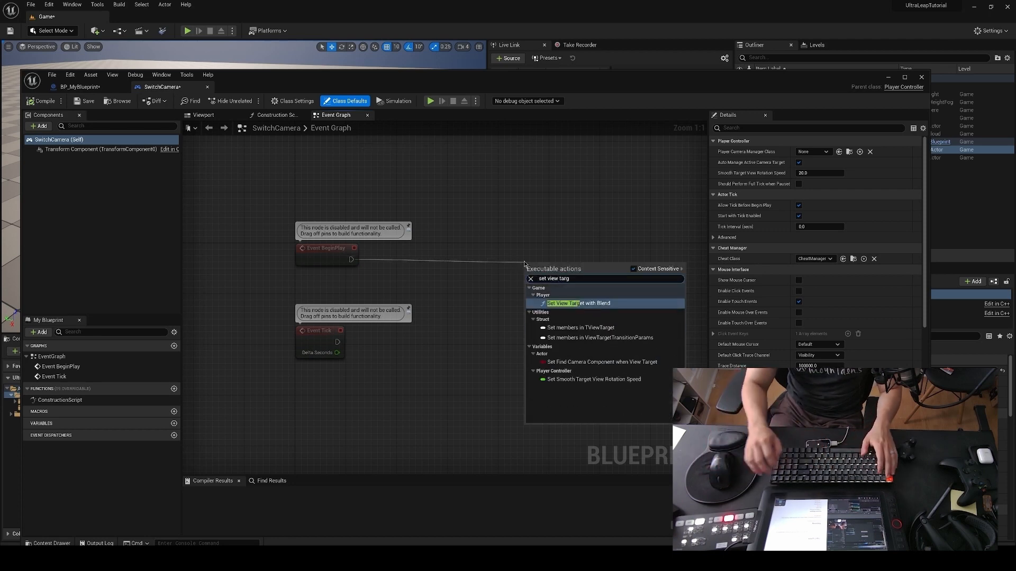
left_click(578, 304)
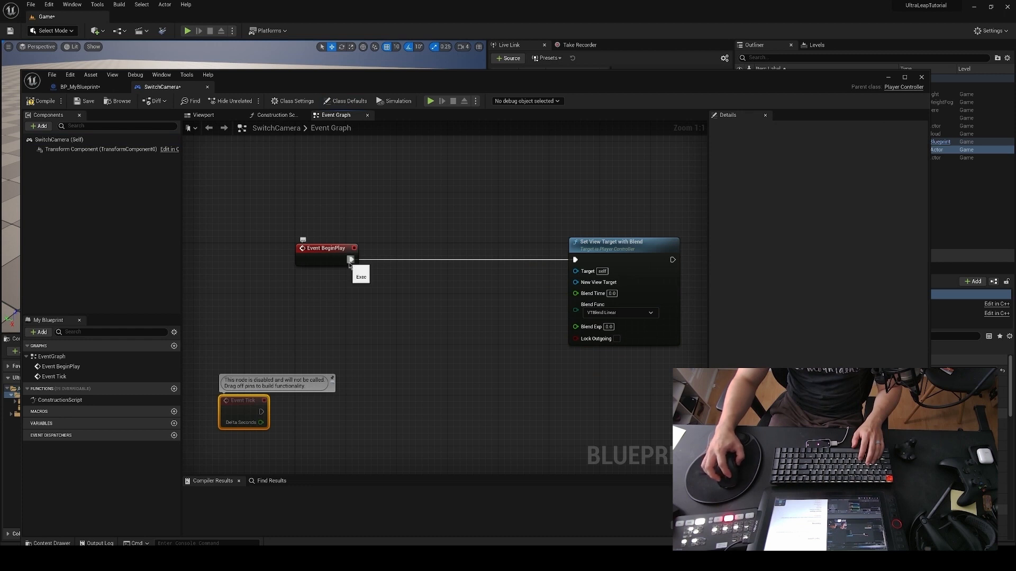
Step: Insert a Get Actor Of Class node after Event BeginPlay and set its Actor Class to CineCameraActor
left_click_drag(350, 260, 359, 312)
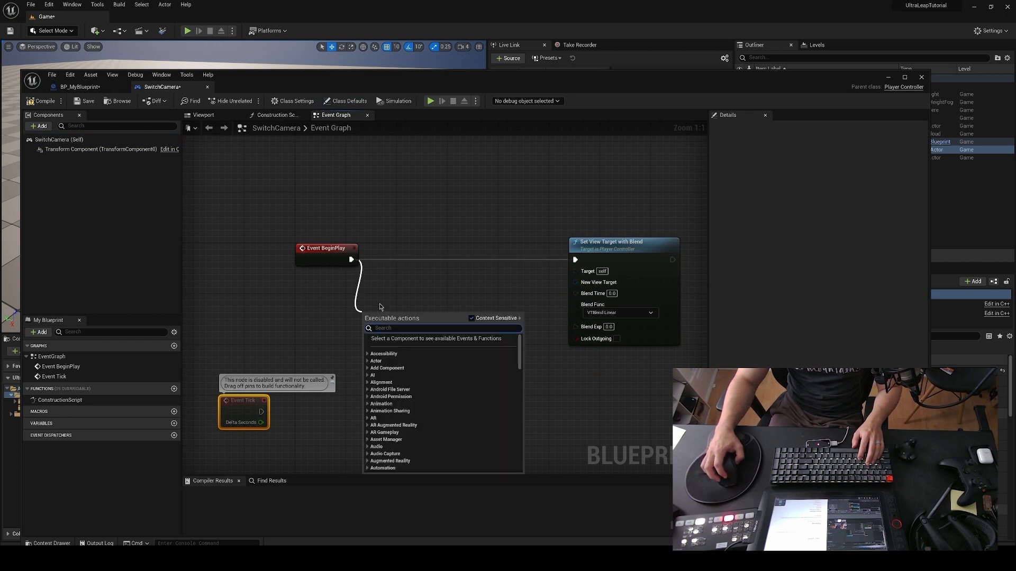
type("get actor")
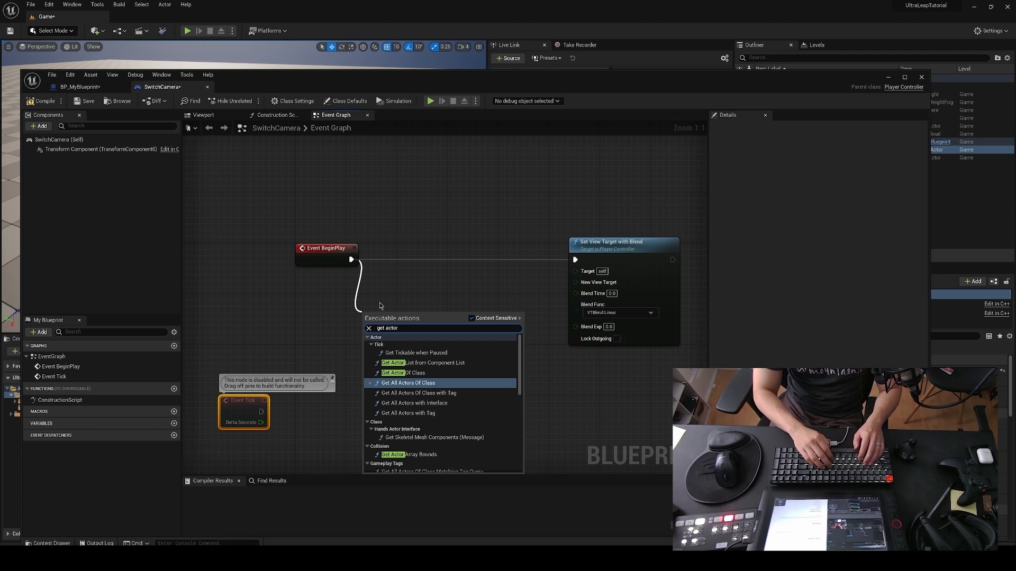
left_click(403, 373)
left_click(394, 347)
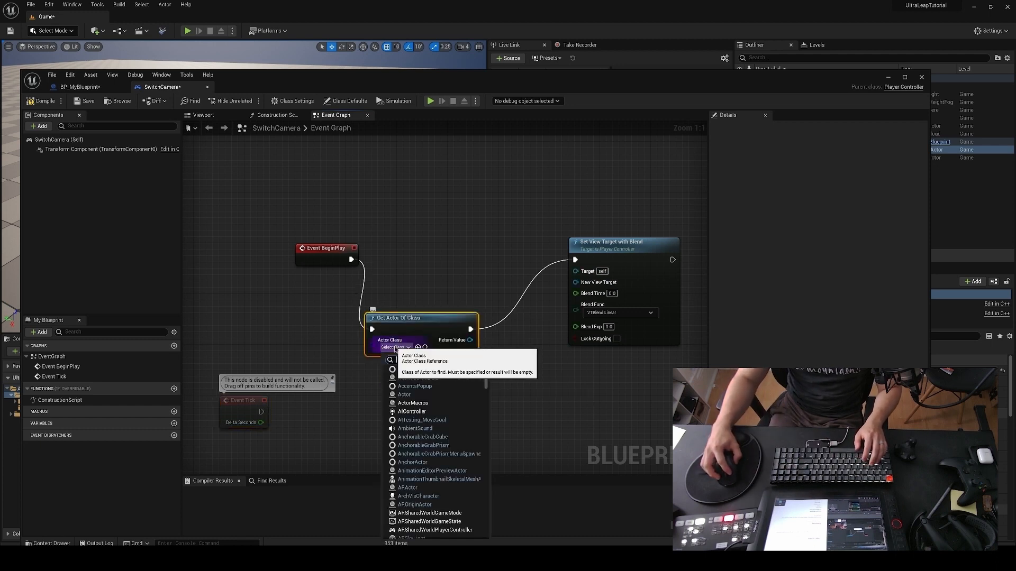
type("cine")
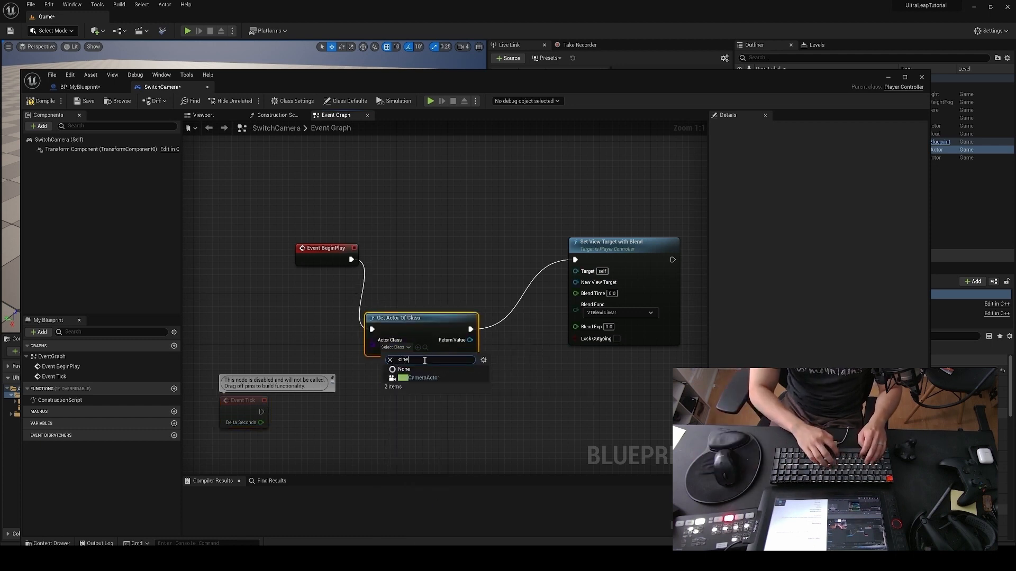
left_click(424, 378)
Step: Align Get Actor Of Class with its neighbours, connect its Return Value to New View Target, and compile SwitchCamera
left_click_drag(447, 303, 579, 286)
left_click(526, 309)
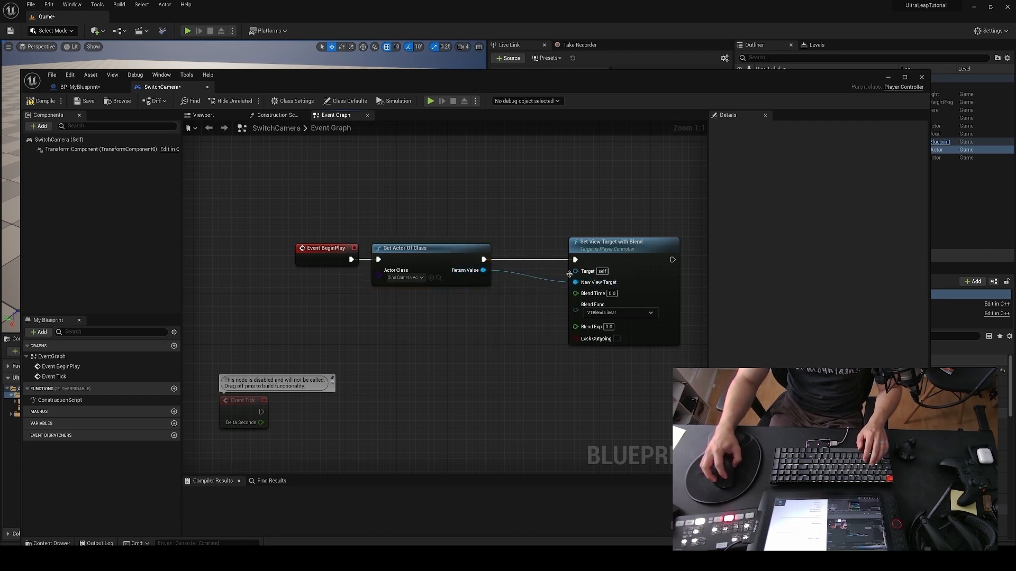
mouse_move(576, 283)
left_mouse_down("ctrl")
mouse_move(559, 277)
mouse_move(576, 277)
mouse_move(571, 347)
mouse_move(576, 283)
left_mouse_up("ctrl")
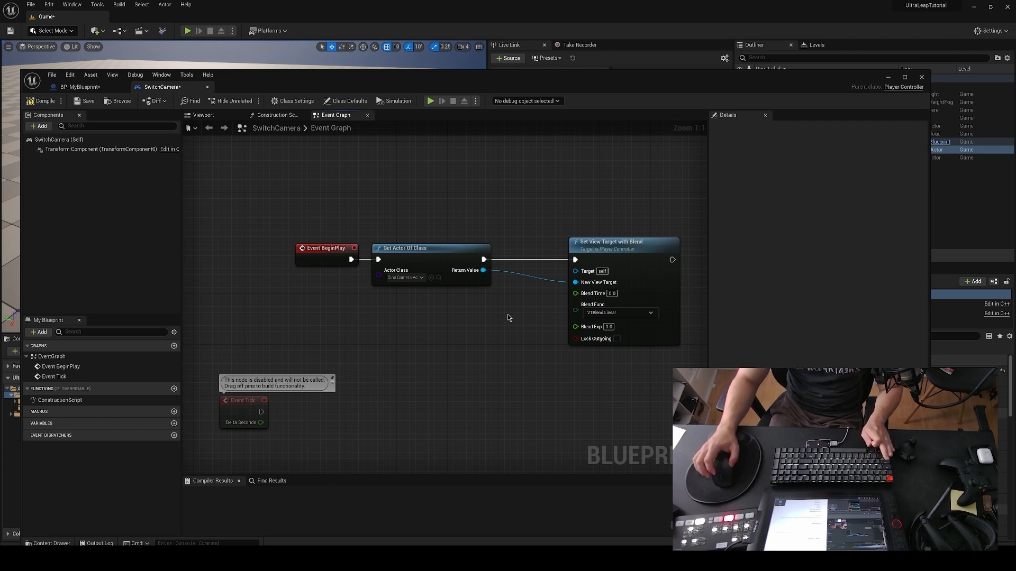
left_click(42, 101)
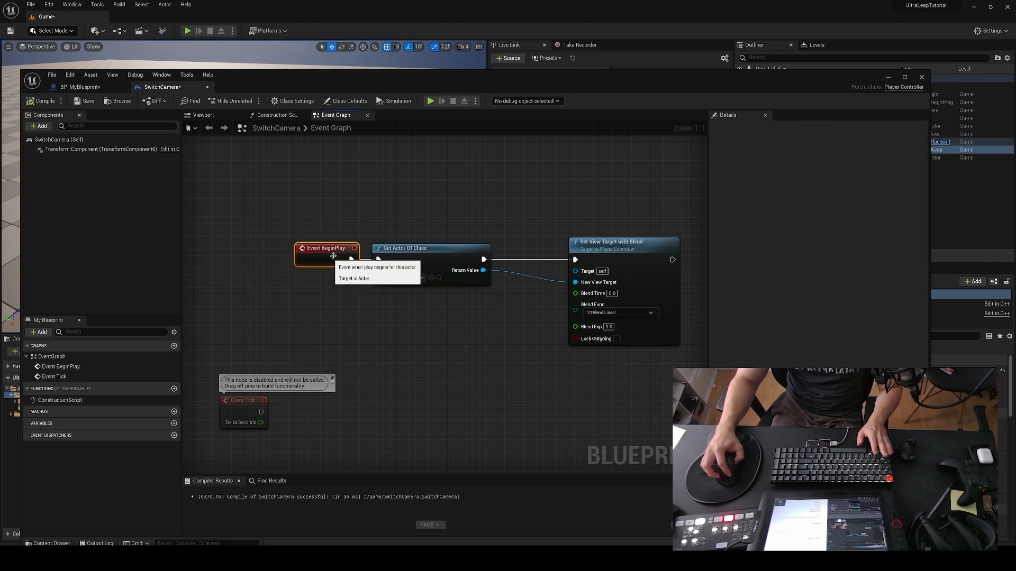
left_click(424, 257)
left_click(608, 244)
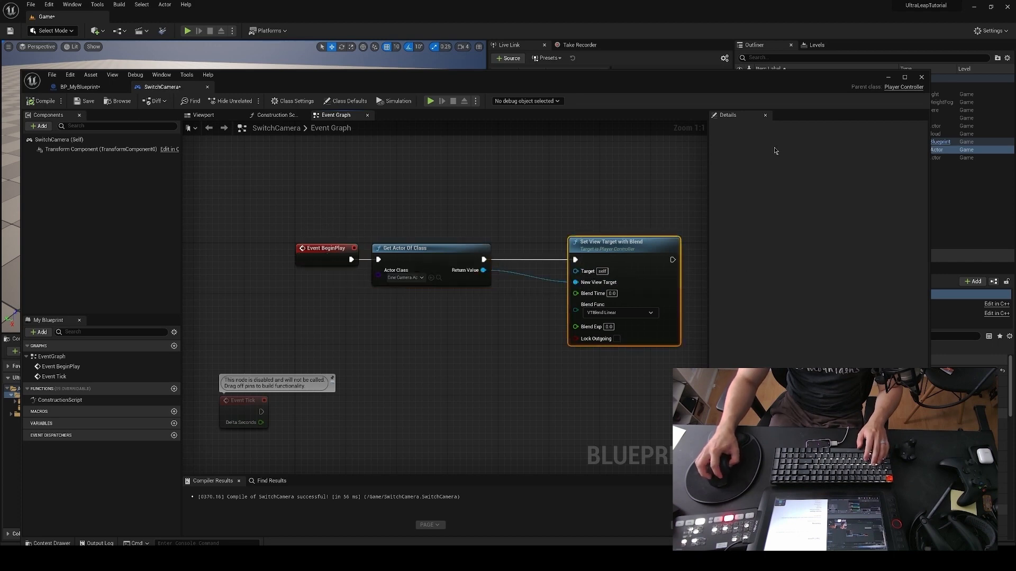
Step: Minimize the SwitchCamera editor, play the level to test the camera switch, and end the play session
left_click(890, 78)
left_click(187, 31)
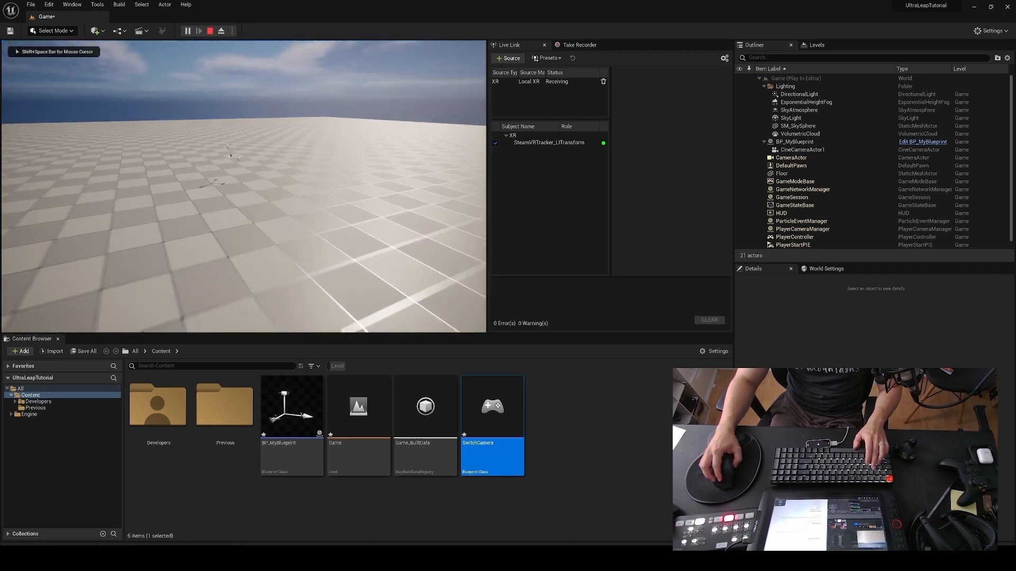
key("Escape")
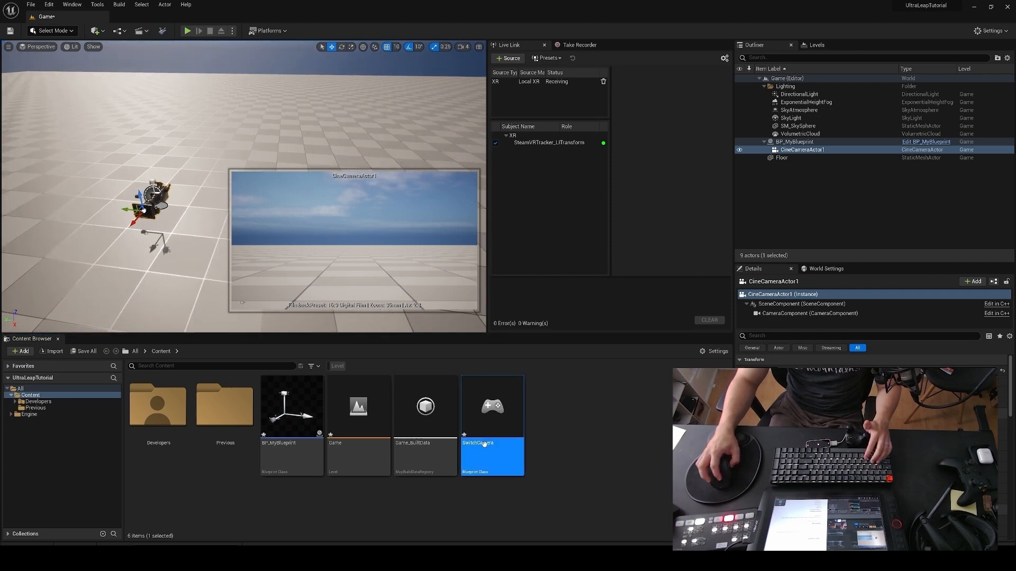
Step: Try to place SwitchCamera in the level, and check the GameMode Override choices in World Settings
left_click_drag(484, 444, 147, 271)
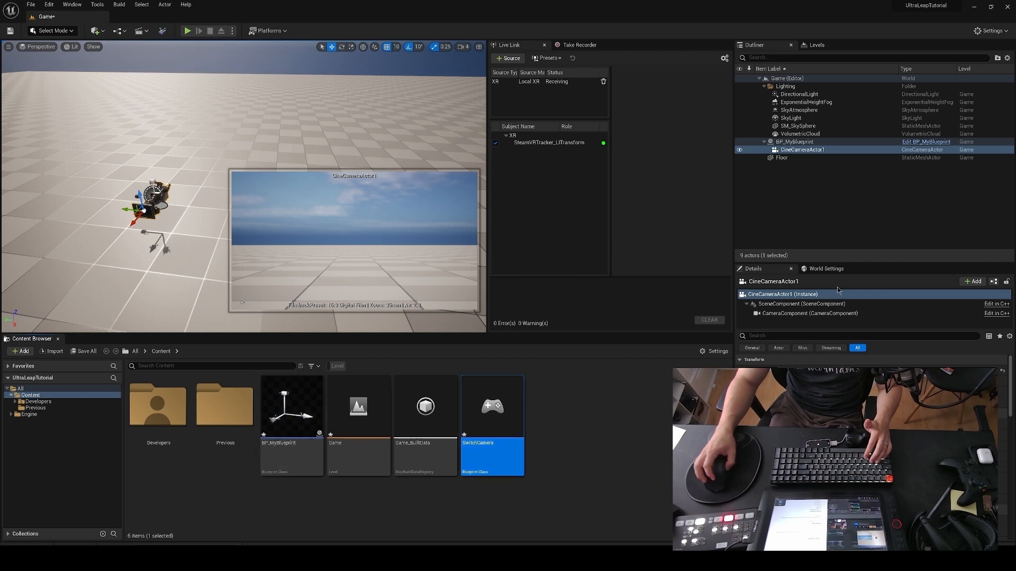
left_click(830, 270)
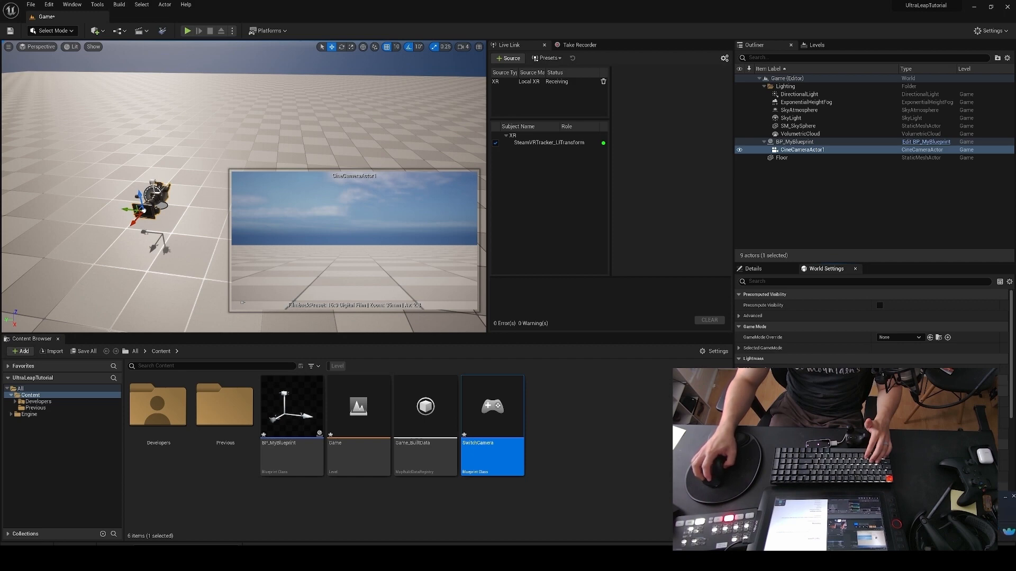
left_click(917, 338)
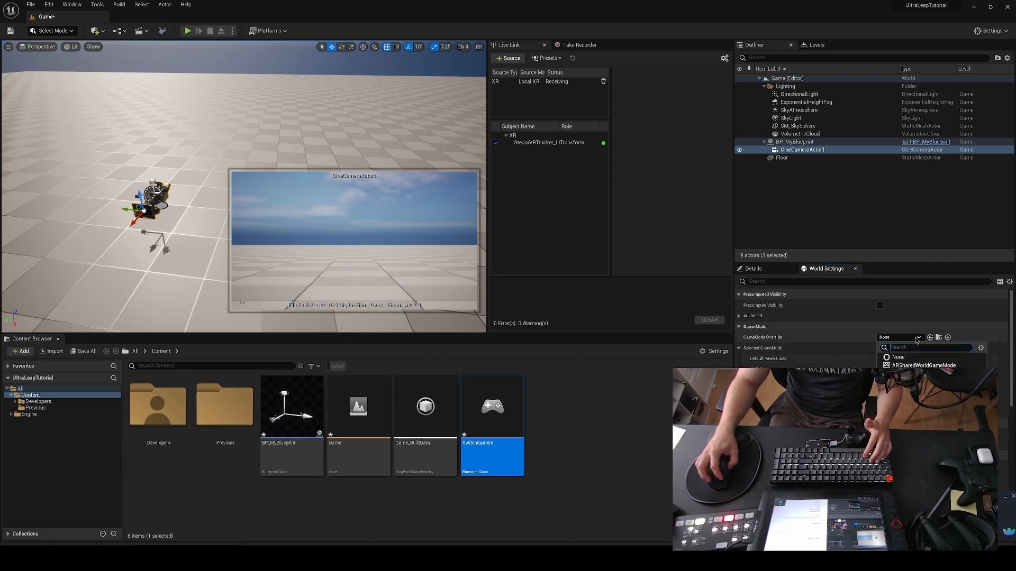
left_click(917, 340)
left_click(589, 427)
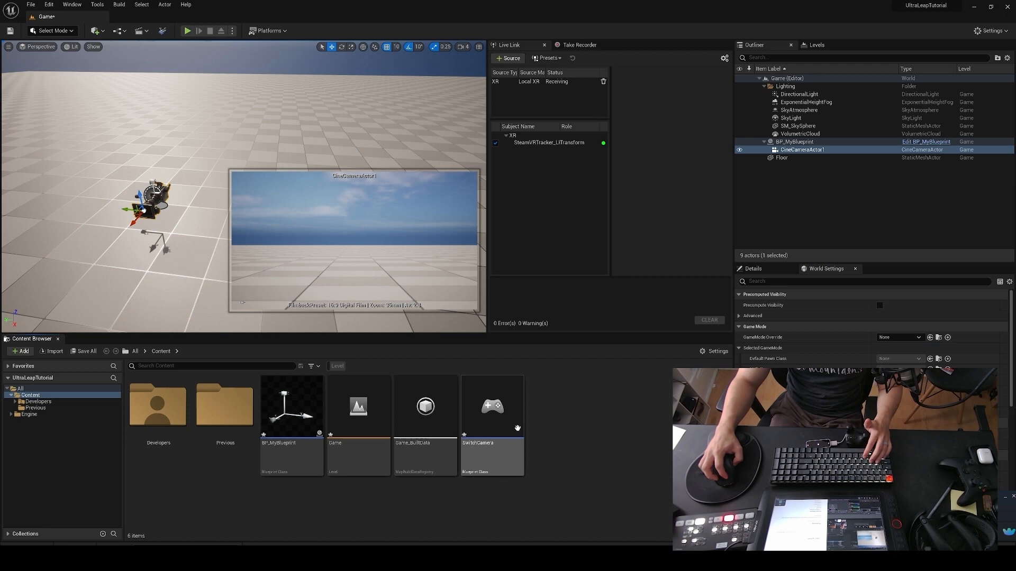
Step: Create a Game Mode Base blueprint class named GameModeHomie in the Content folder
left_click(518, 428)
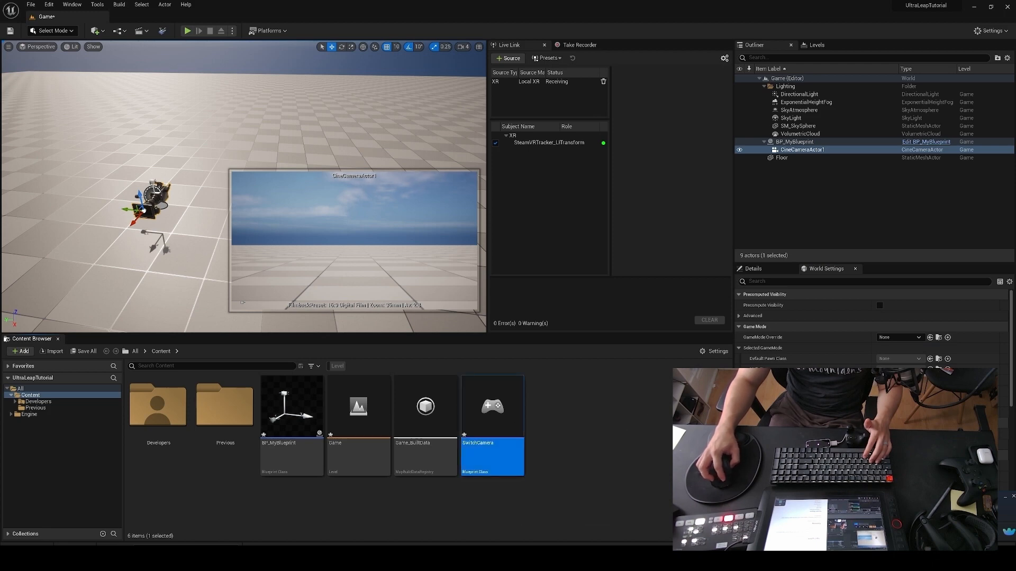
right_click(577, 412)
left_click(604, 188)
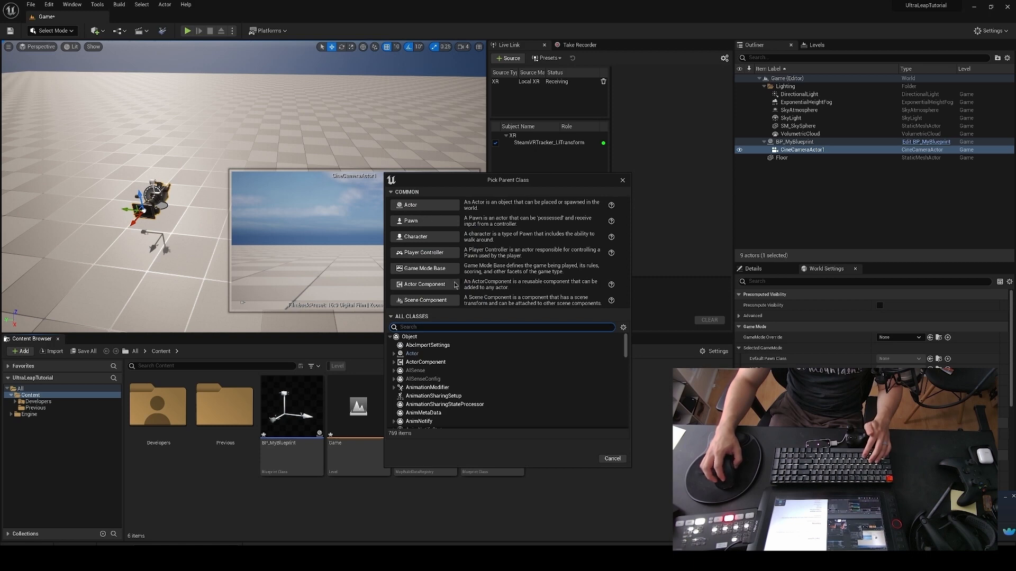
left_click(433, 269)
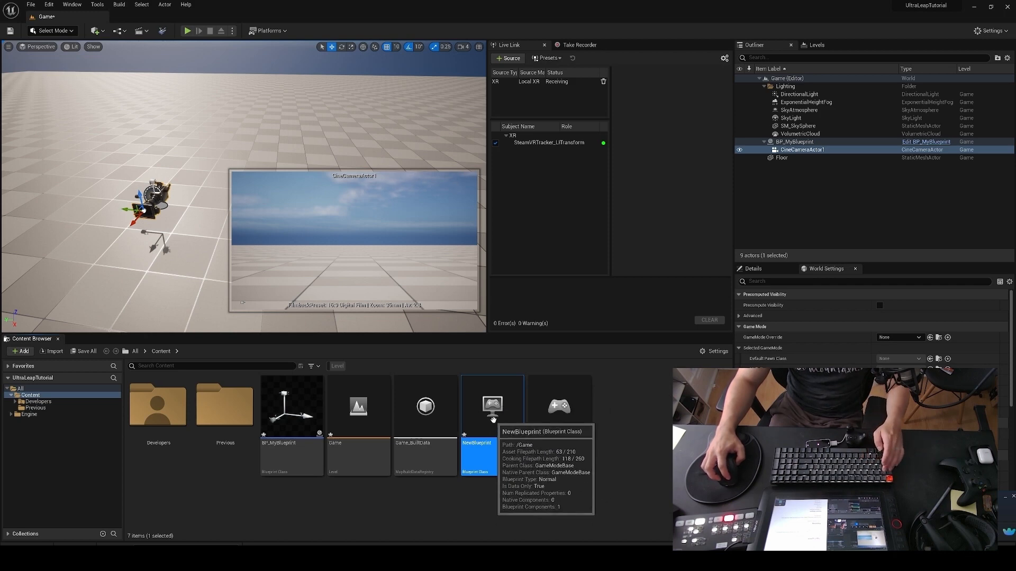
type("GameMo")
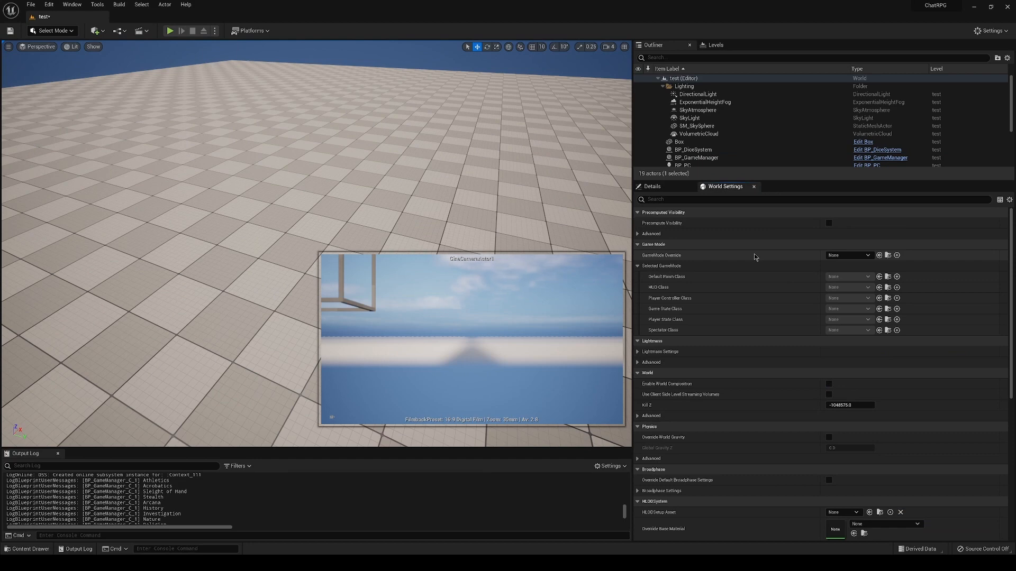
Step: In the ChatRPG project's World Settings, set the GameMode Override to ChatRPG
left_click(860, 259)
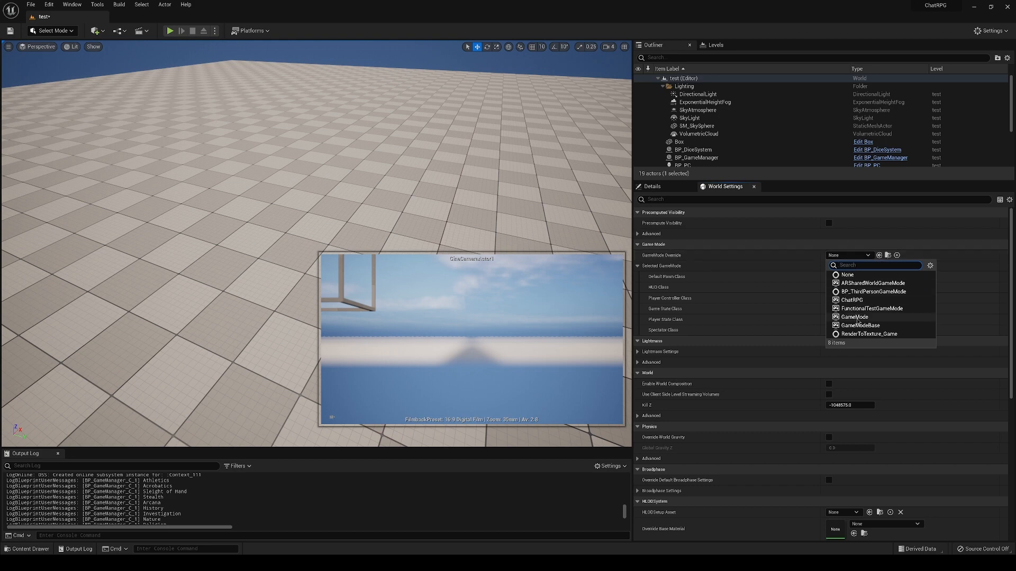
left_click(860, 301)
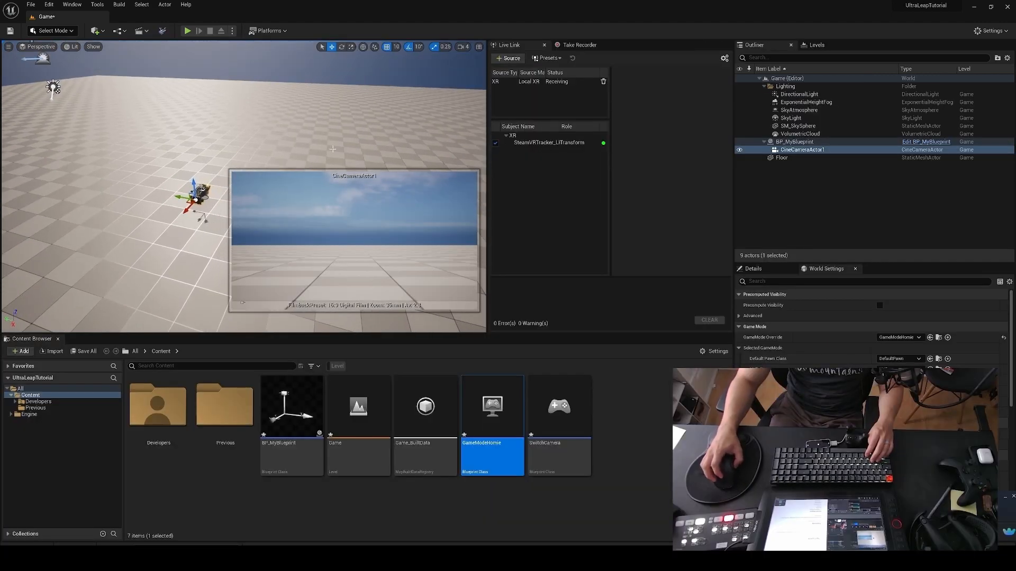
Step: Play the UltraLeapTutorial level to test the tracked cine camera view with GameModeHomie, and end the play session
key("alt+p")
left_click(250, 164)
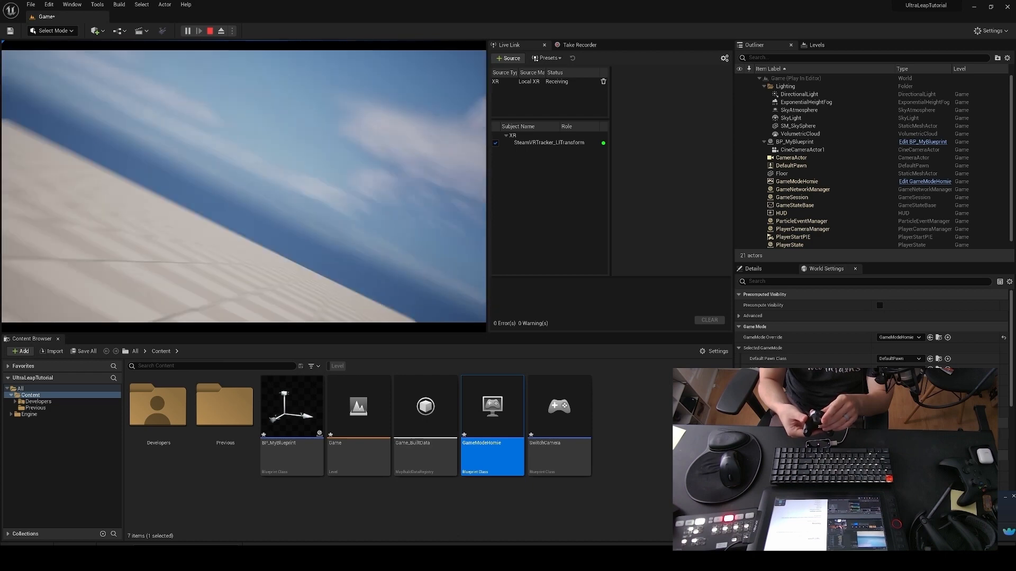
key("Escape")
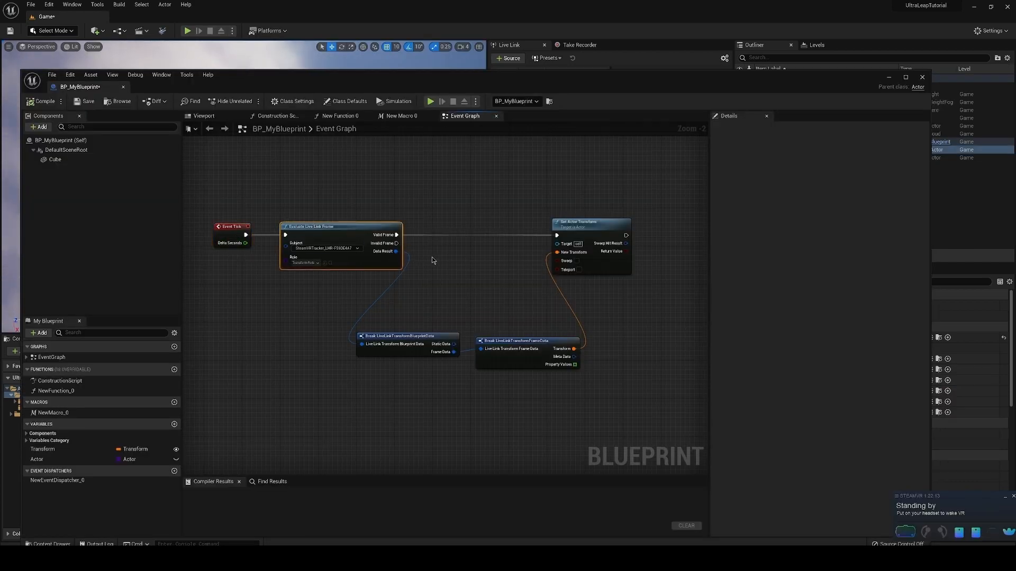
Step: Rearrange the two Live Link break nodes and the Set Actor Transform node in BP_MyBlueprint's Event Graph
left_click(386, 337)
mouse_move(386, 337)
left_mouse_down()
mouse_move(369, 332)
mouse_move(382, 327)
mouse_move(378, 339)
left_mouse_up()
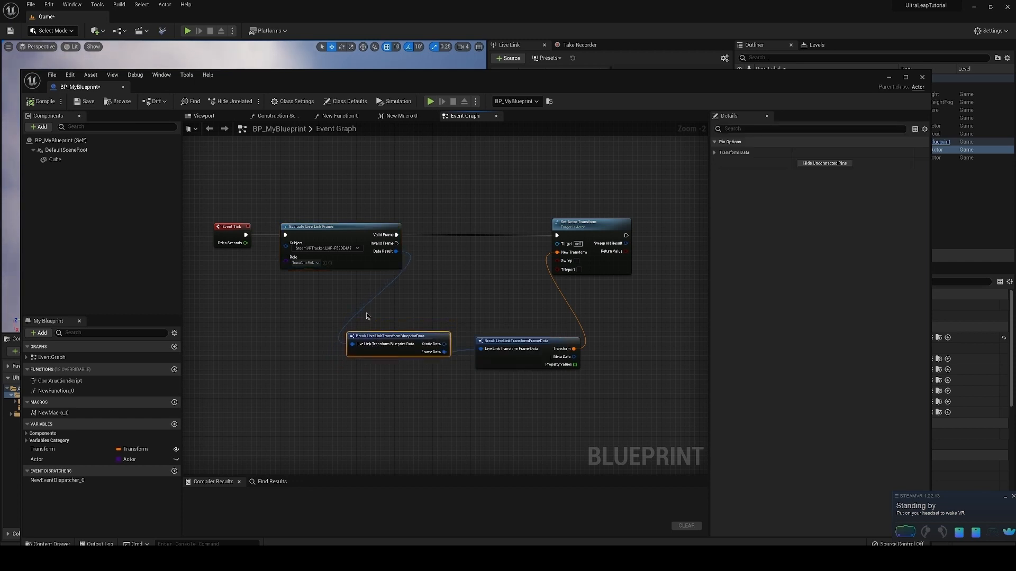
left_click_drag(517, 341, 497, 351)
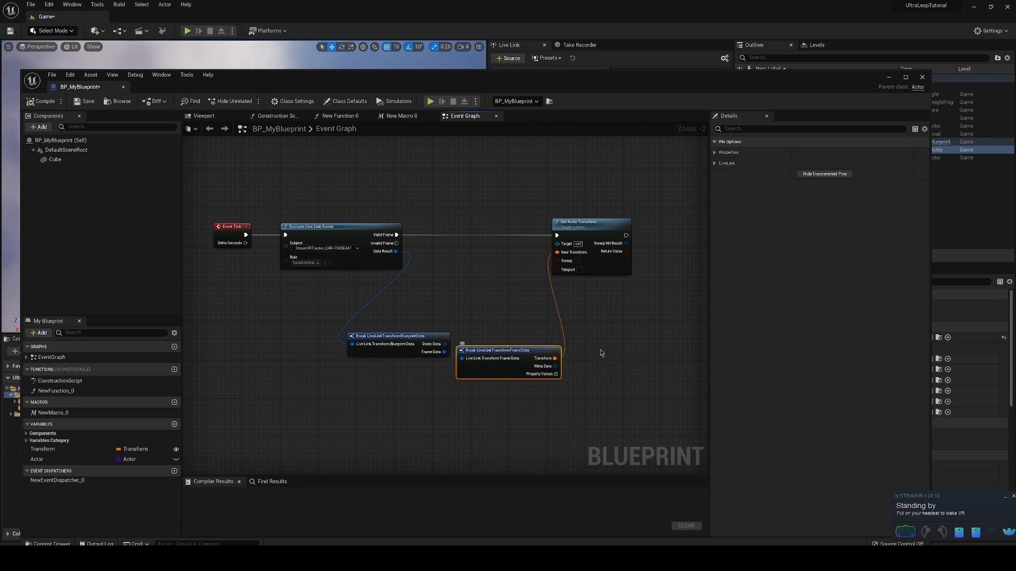
left_click_drag(580, 224, 600, 224)
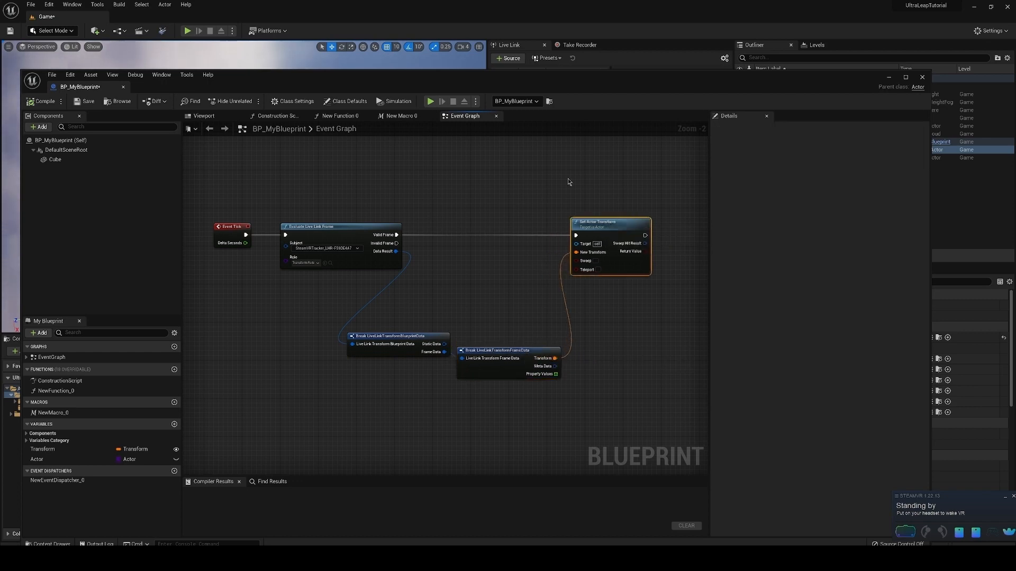